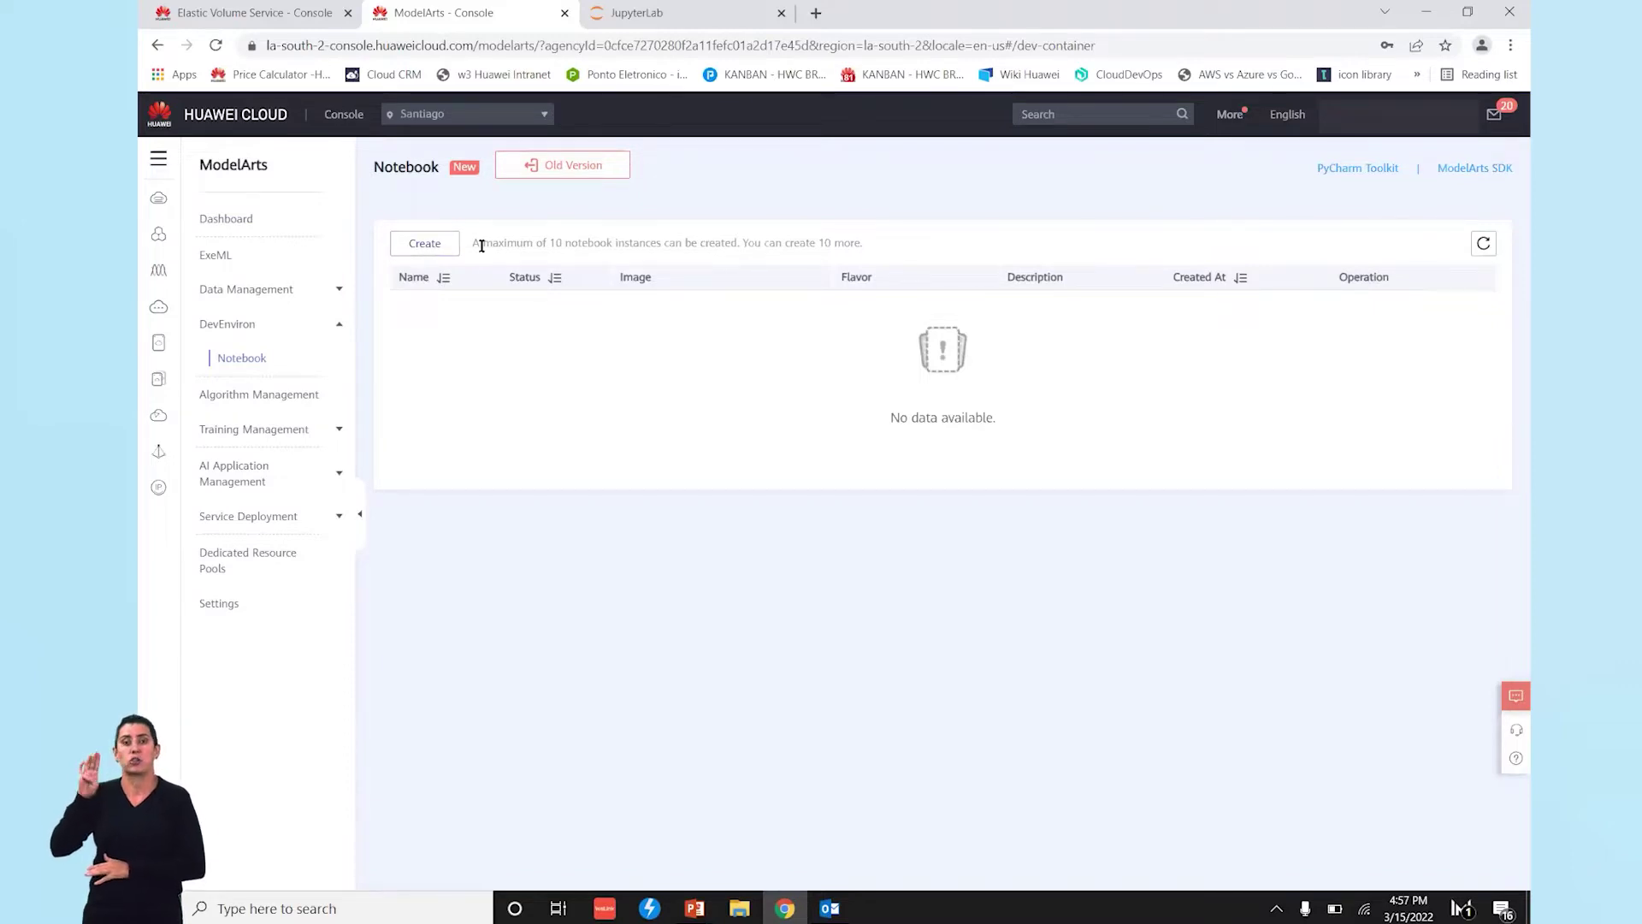
Switch to the old version of the notebook list and start creating a new notebook instance
left_click(566, 179)
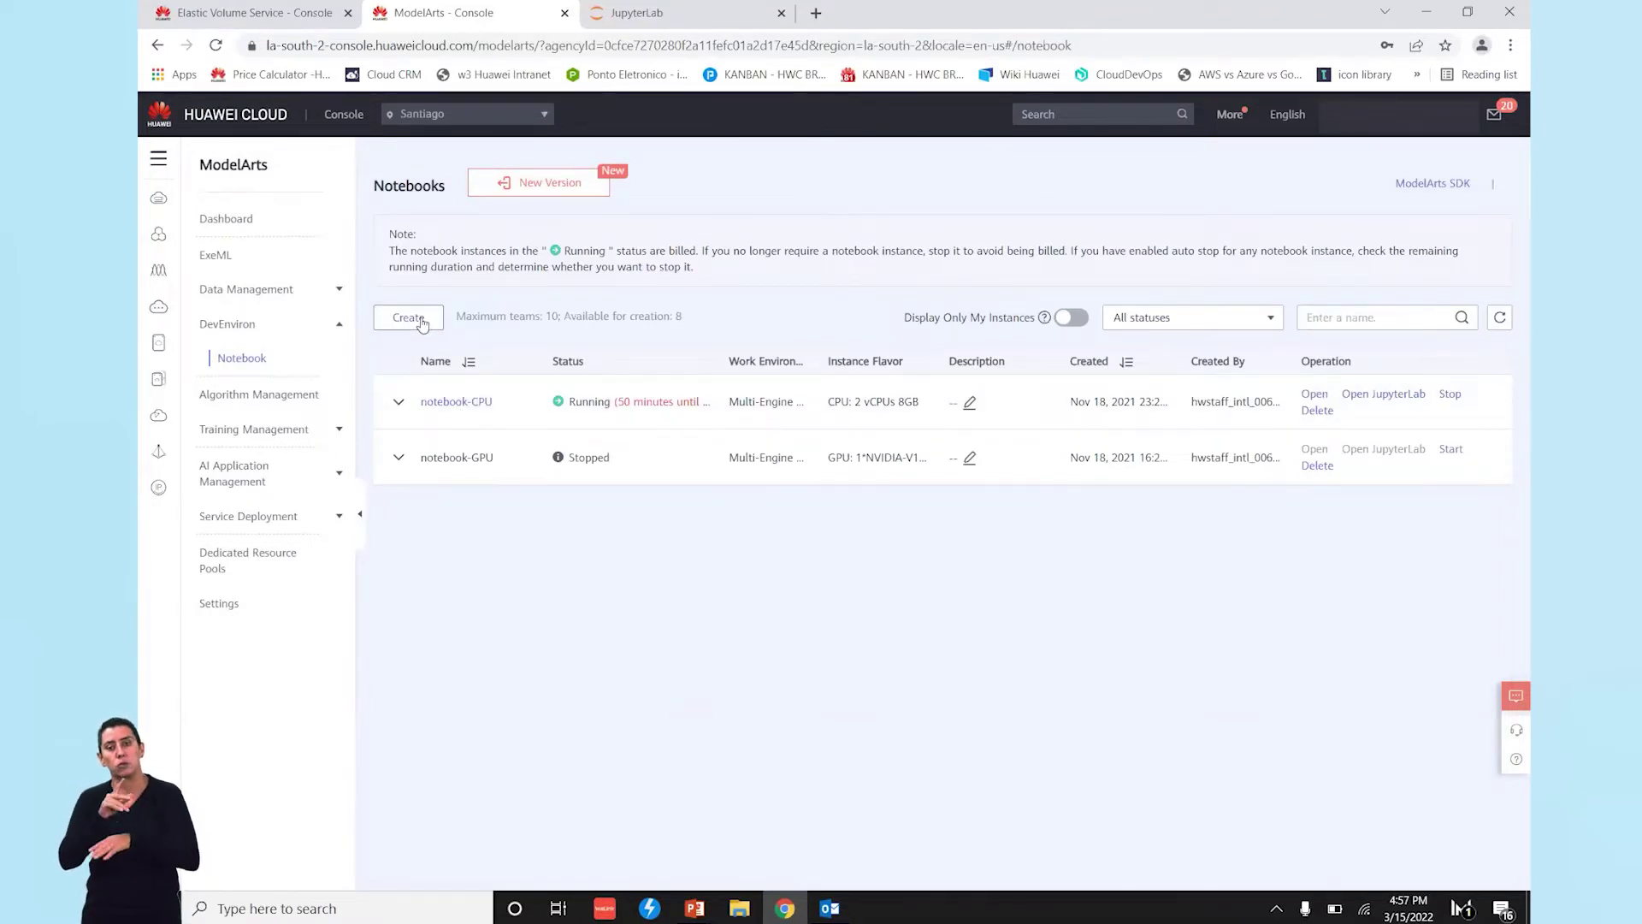
left_click(422, 322)
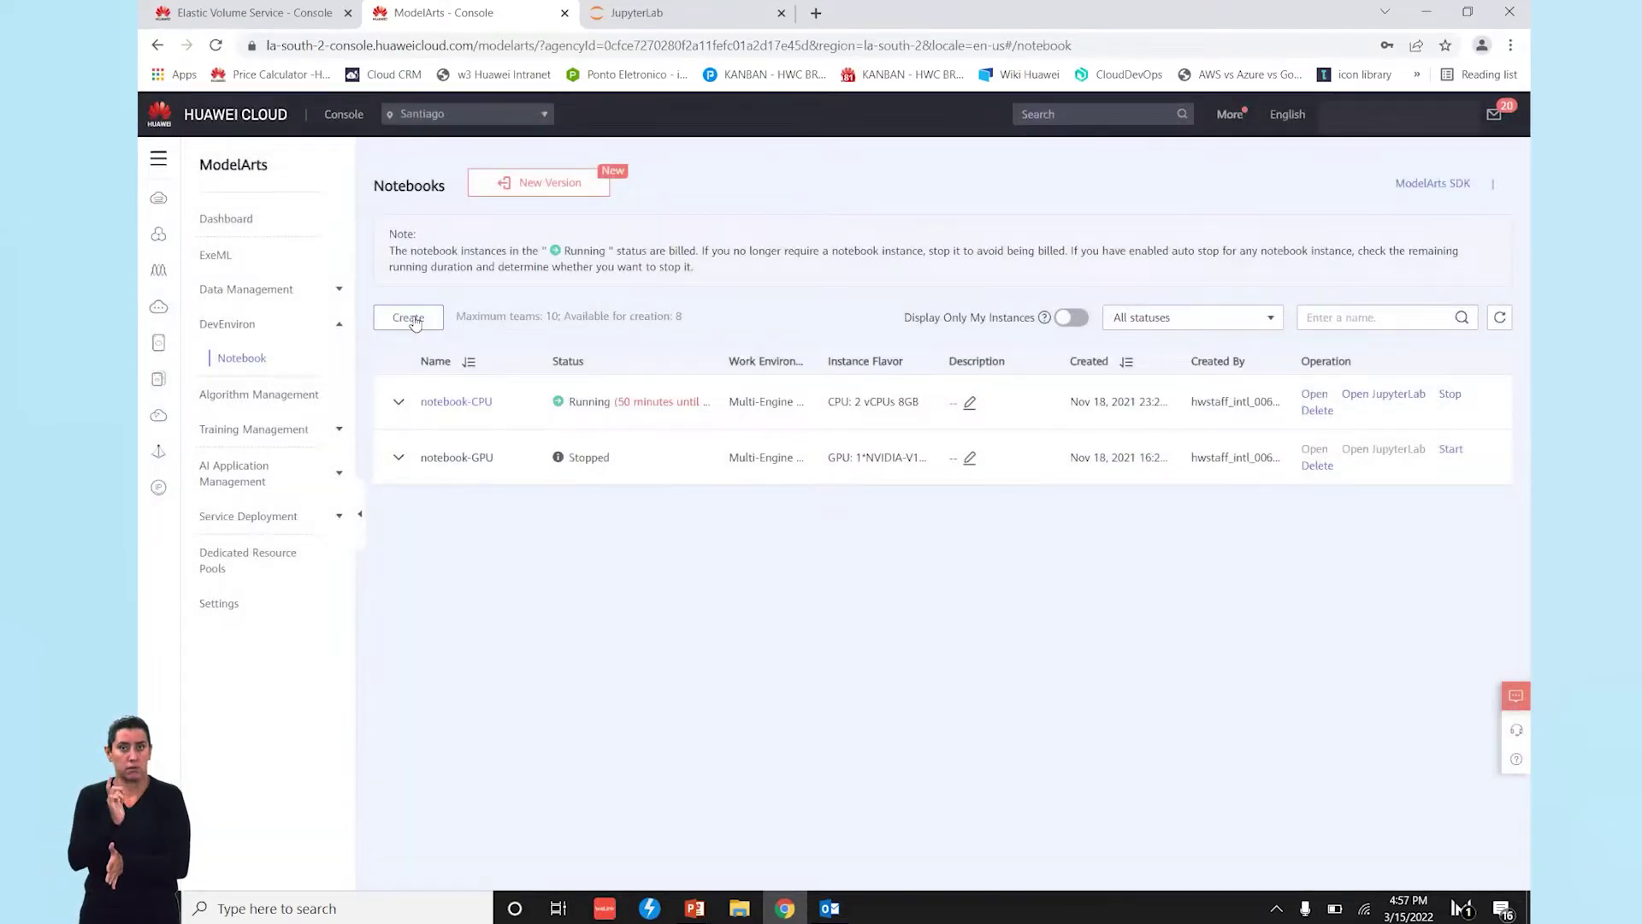
left_click(413, 319)
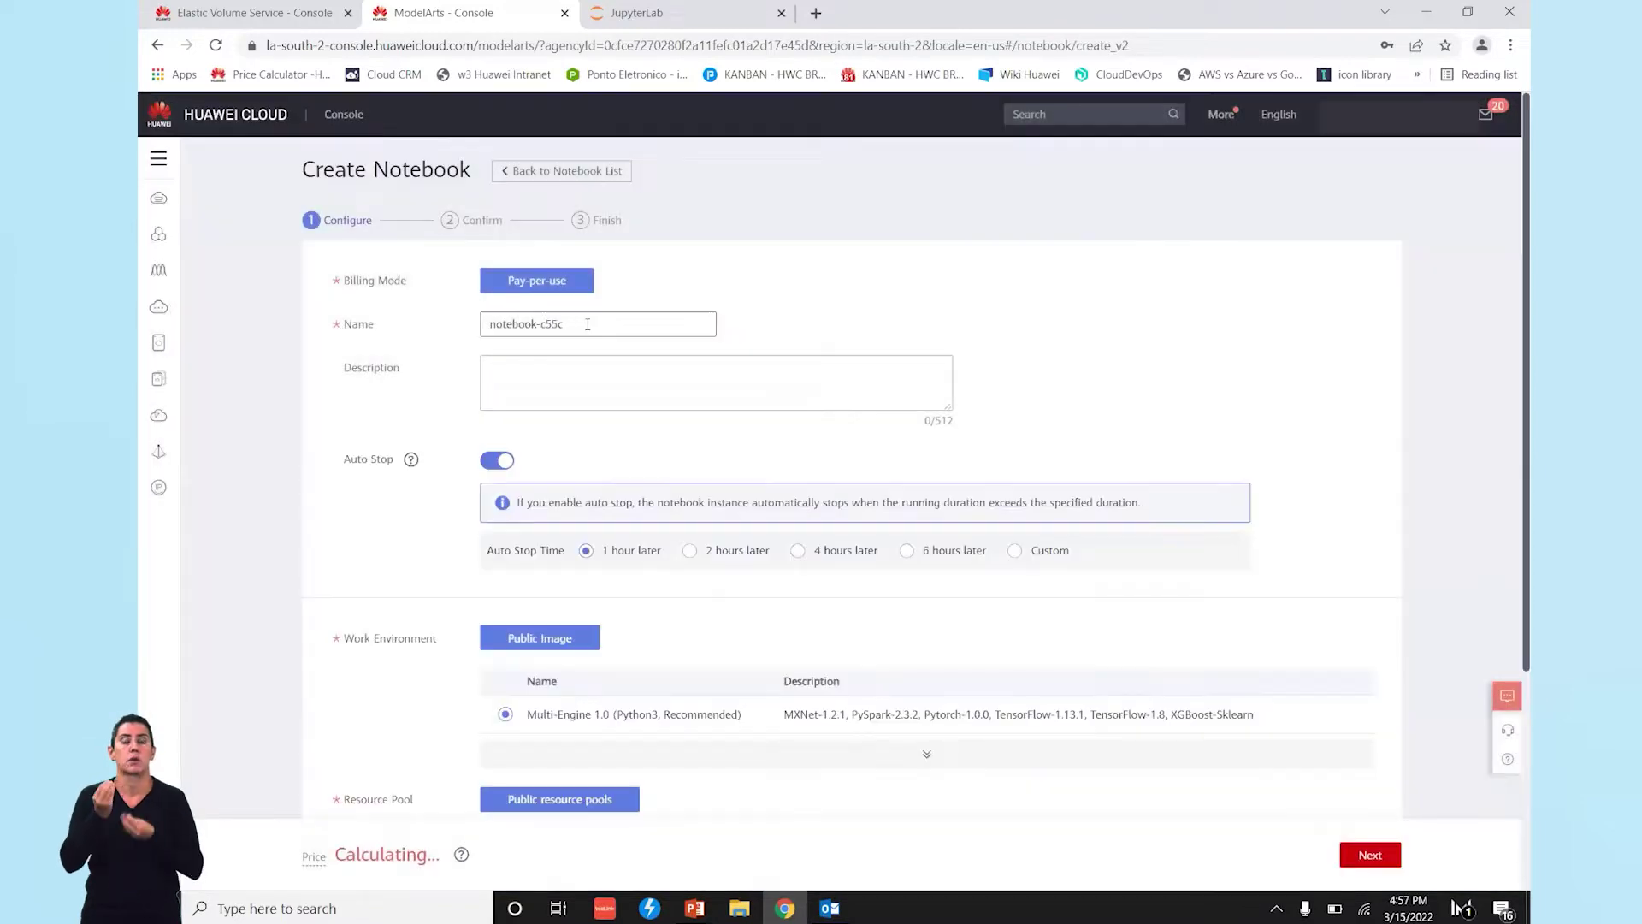
Name the notebook notebook-CPU-Estudo and copy the same text into its description
key("BackSpace")
key("BackSpace")
key("BackSpace")
type("CPU-Estudo")
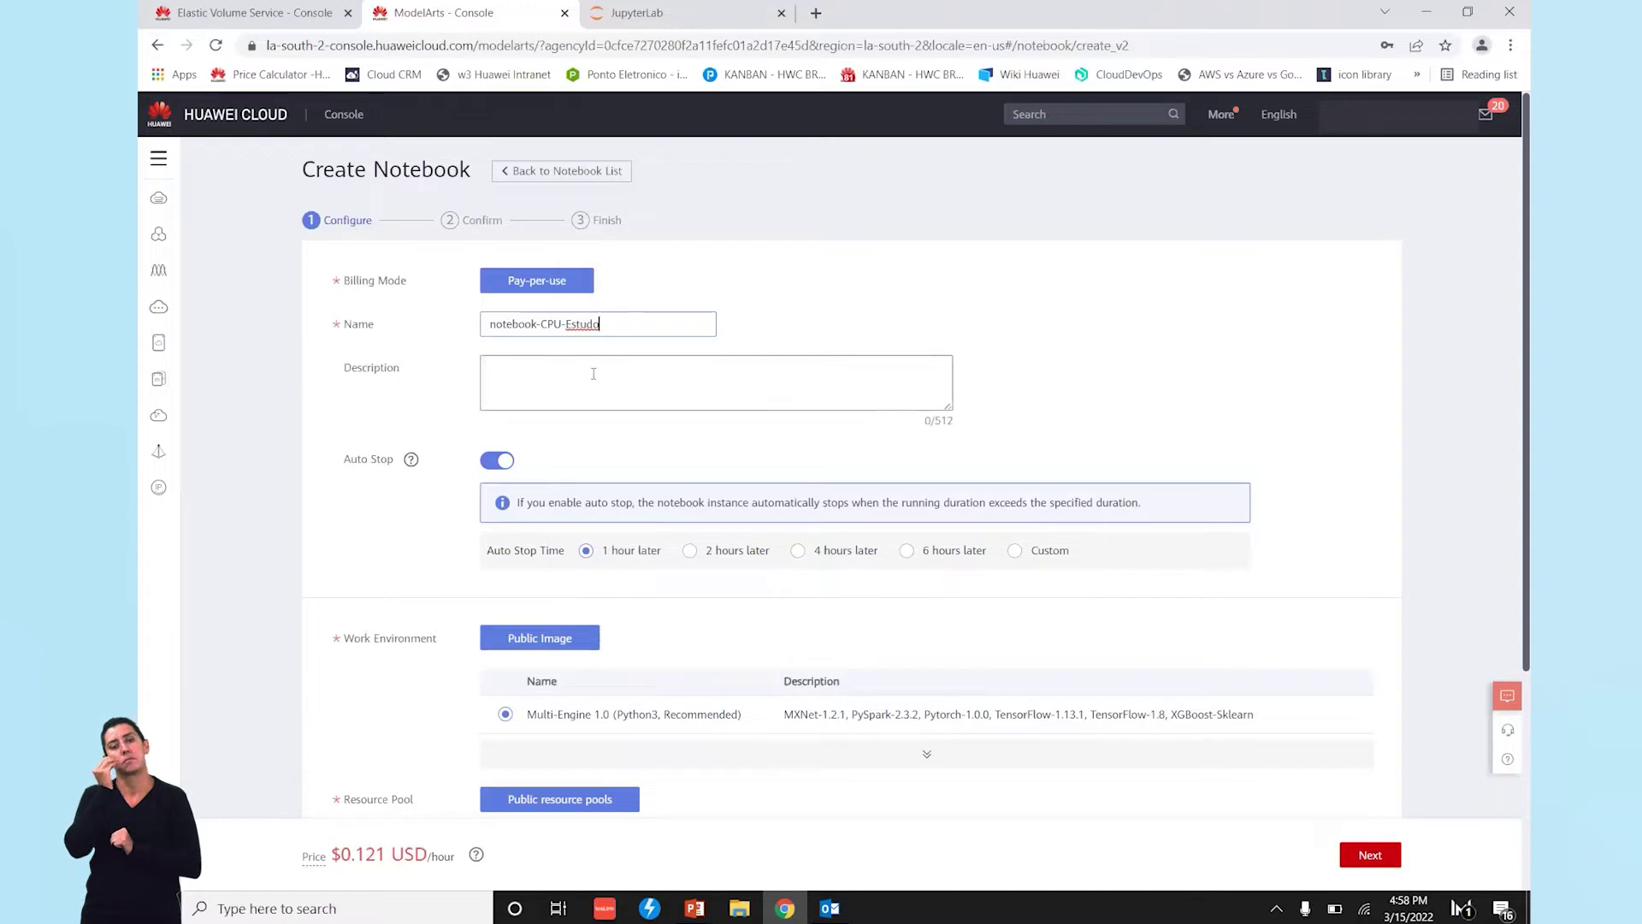
left_click_drag(609, 324, 299, 319)
key("ctrl+c")
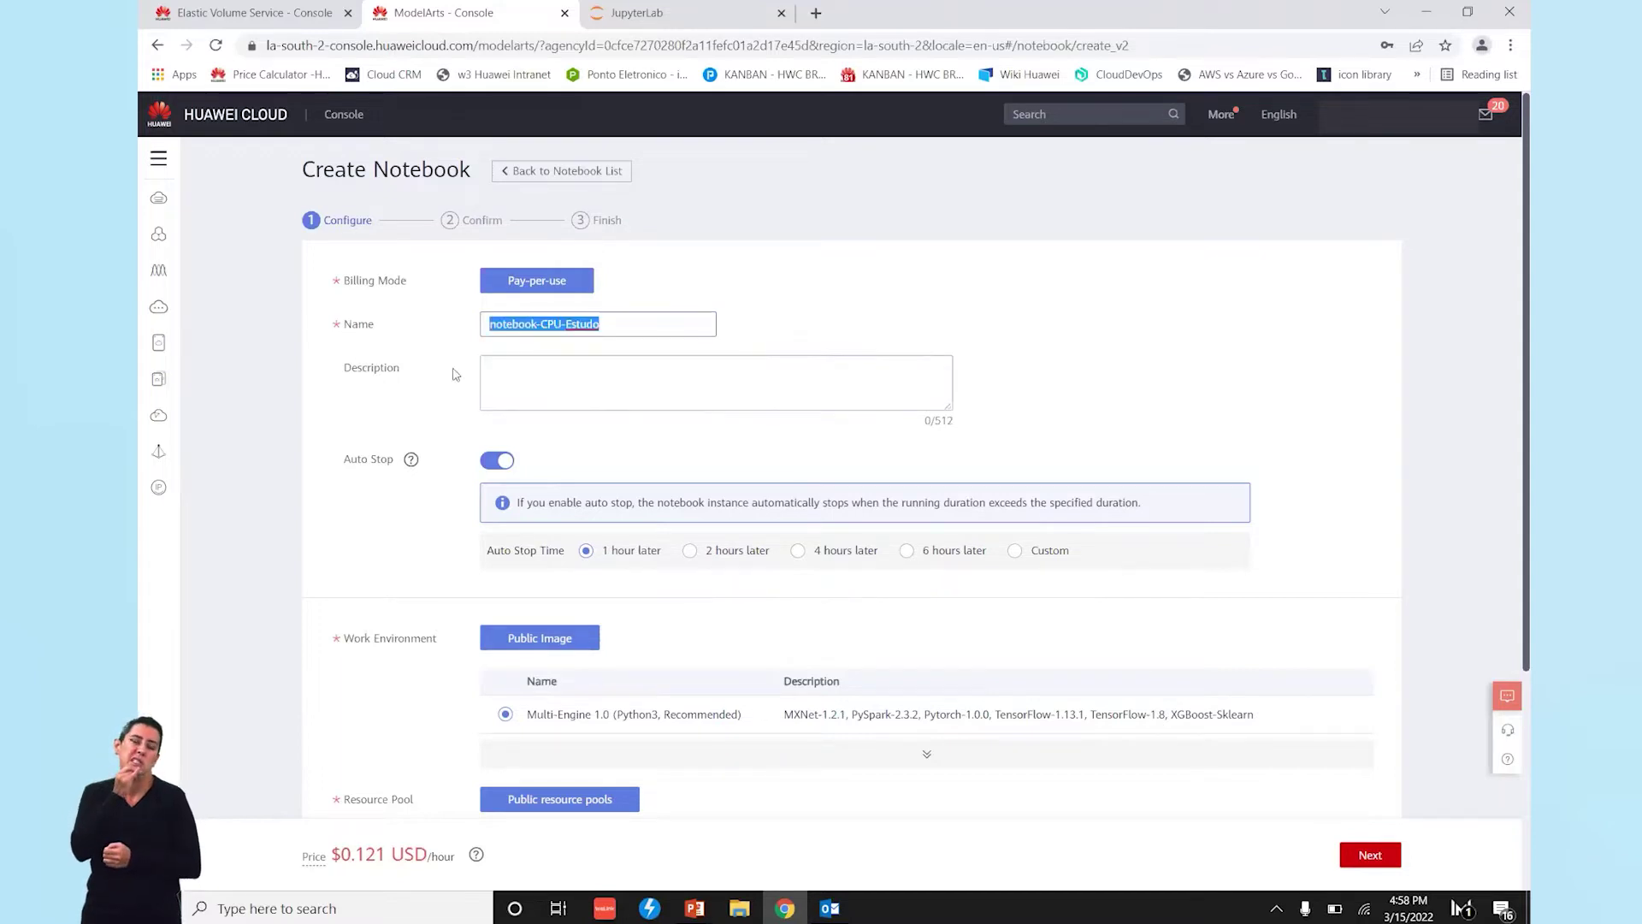
left_click(570, 359)
key("ctrl+v")
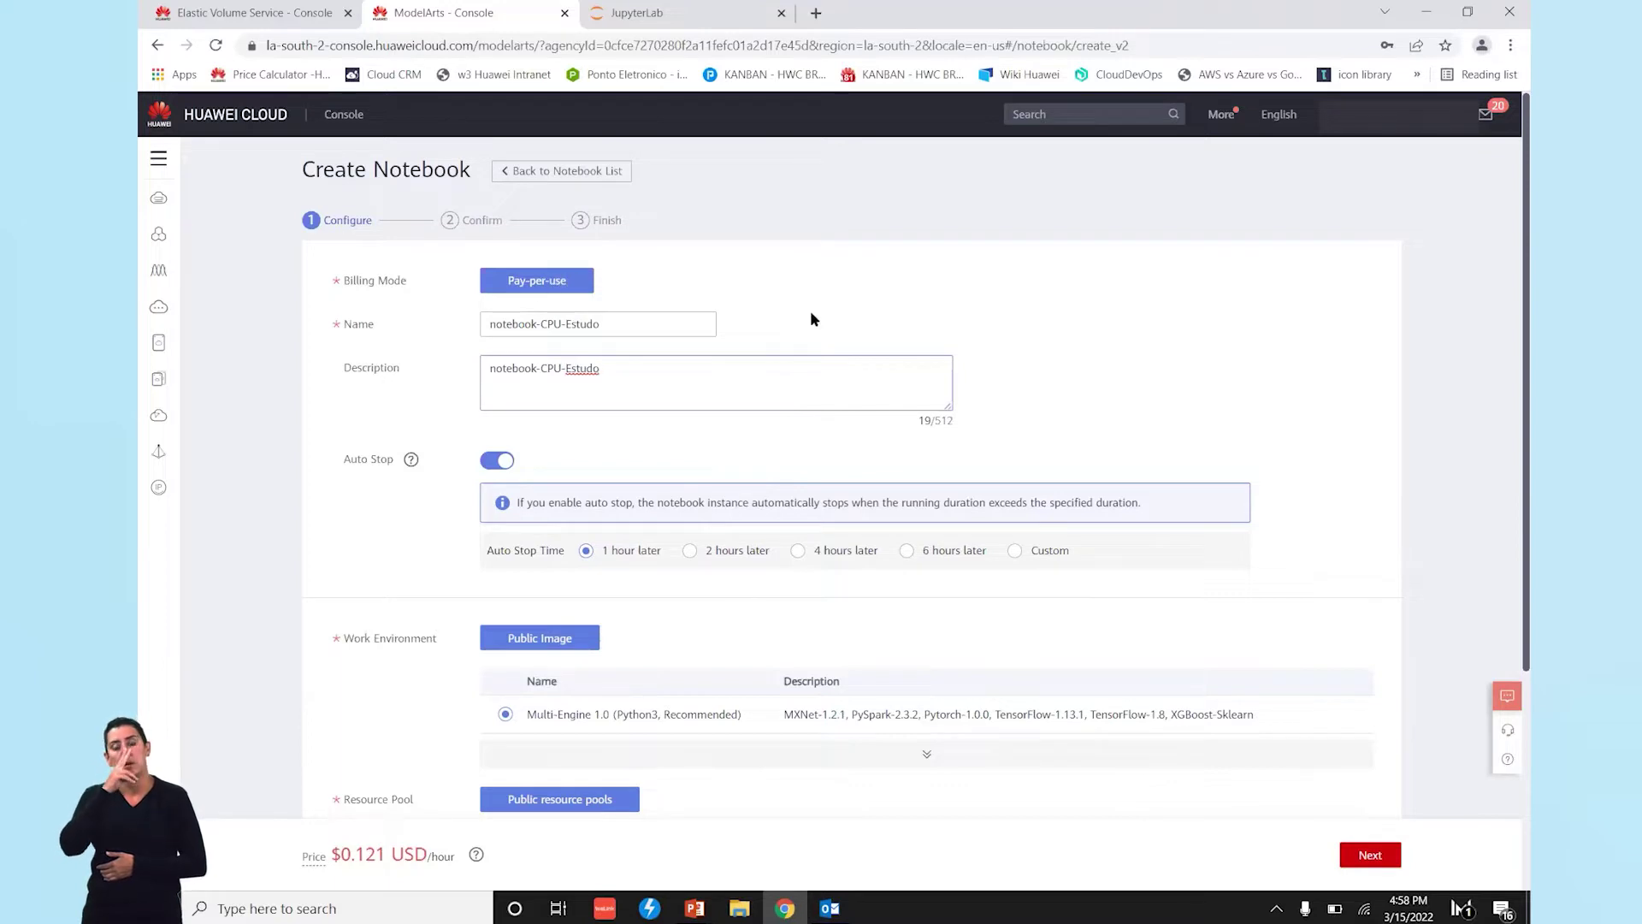
scroll(1506, 348, "down", 3)
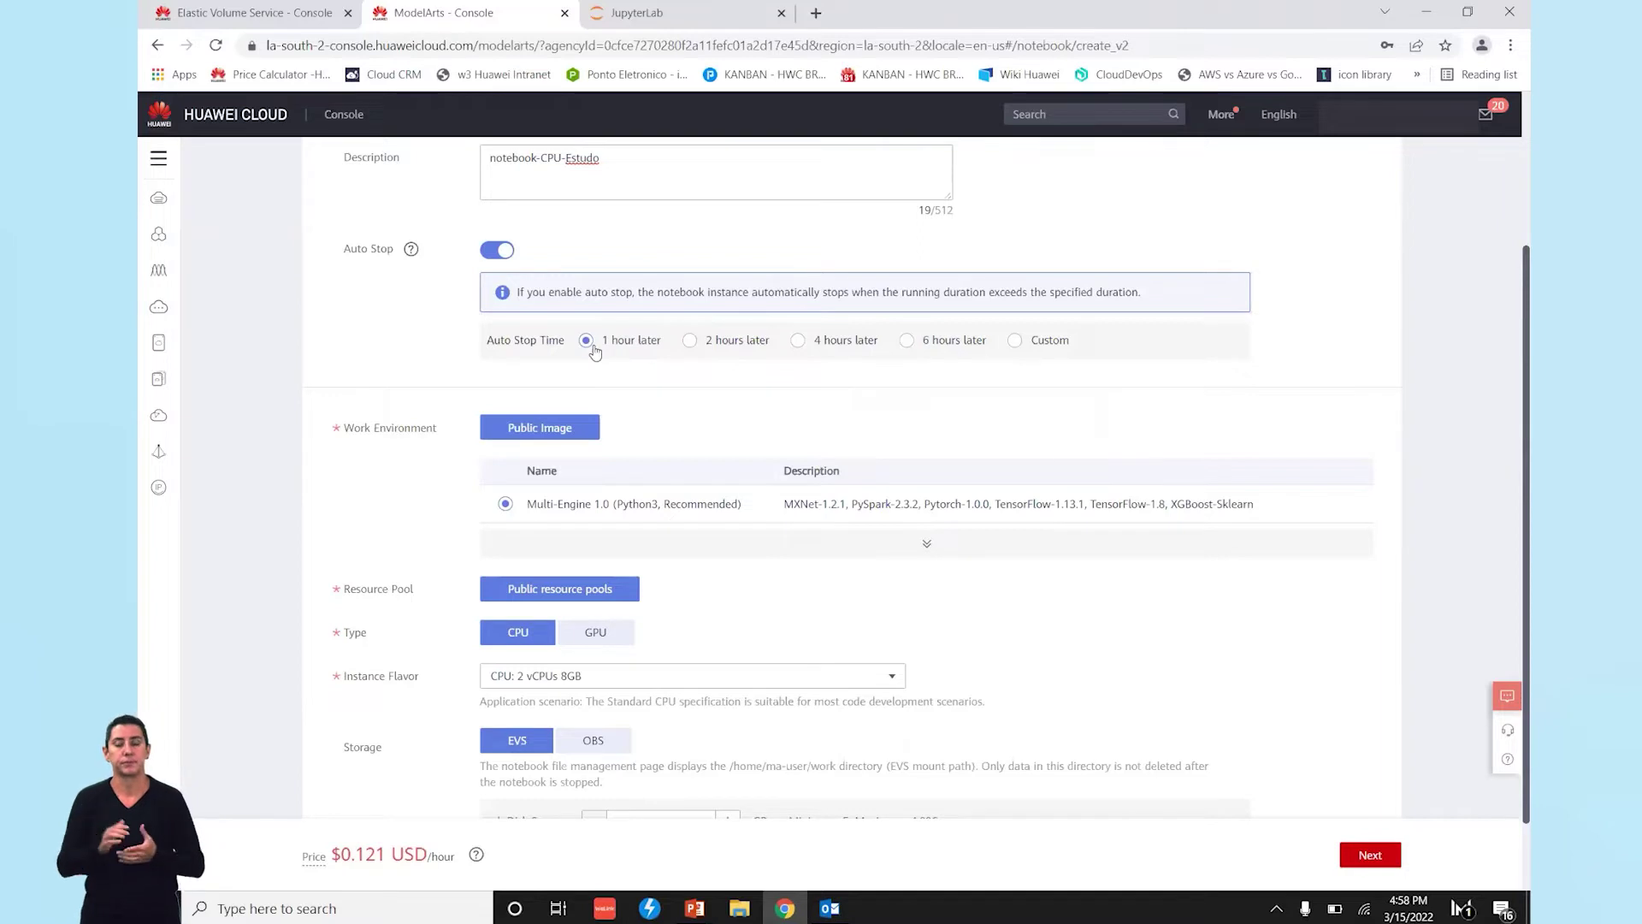
left_click(1015, 342)
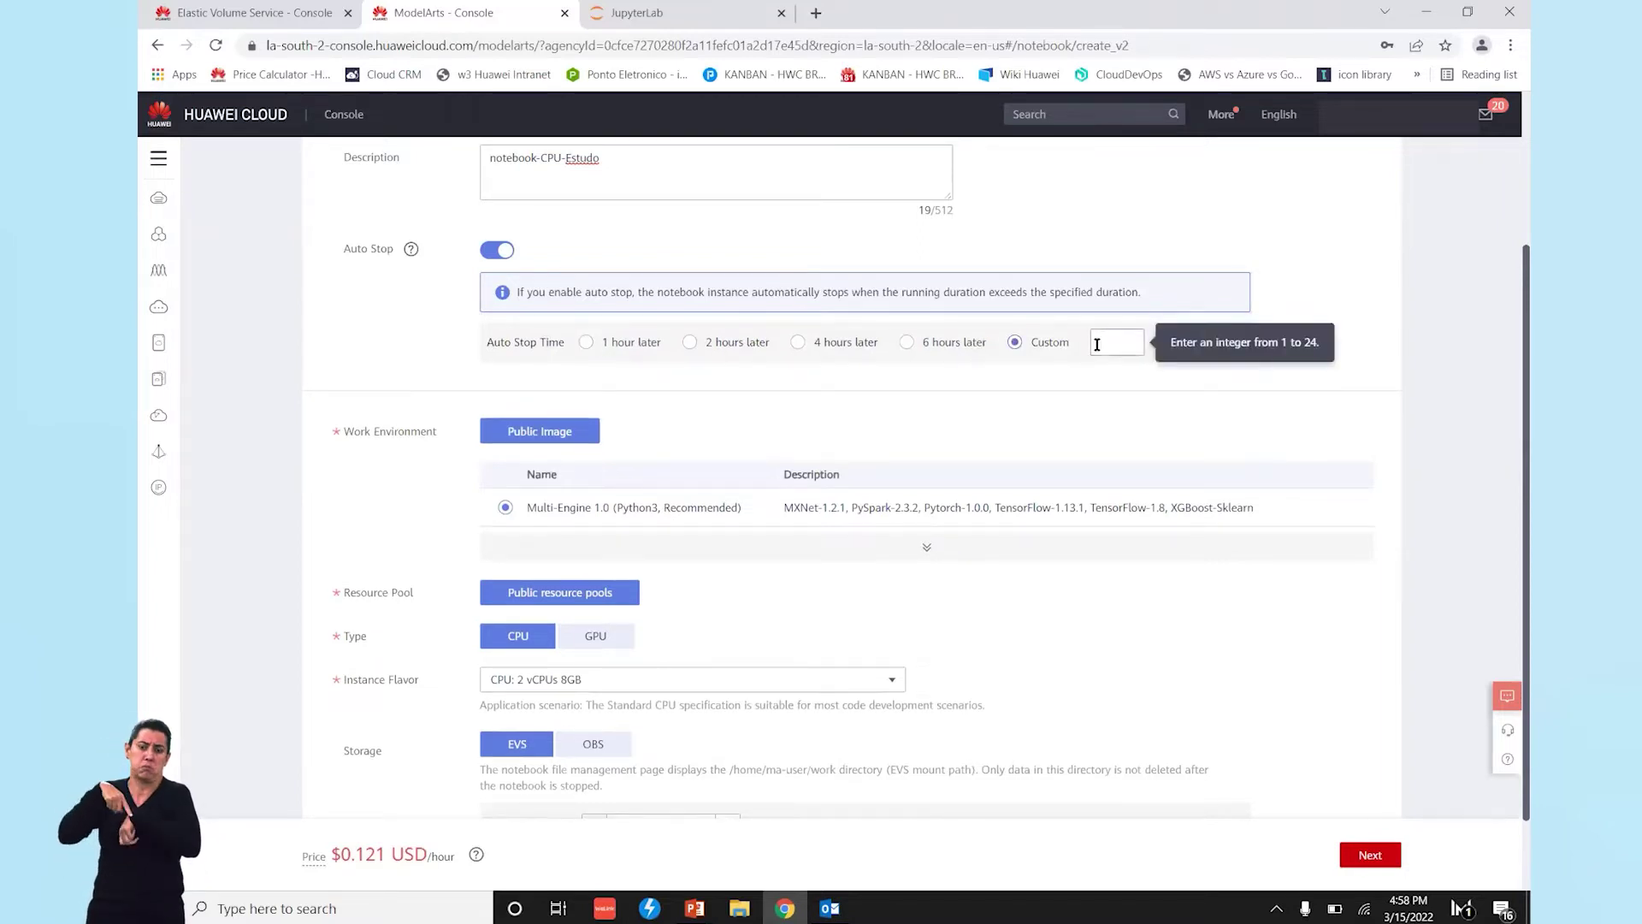
type("\\\\")
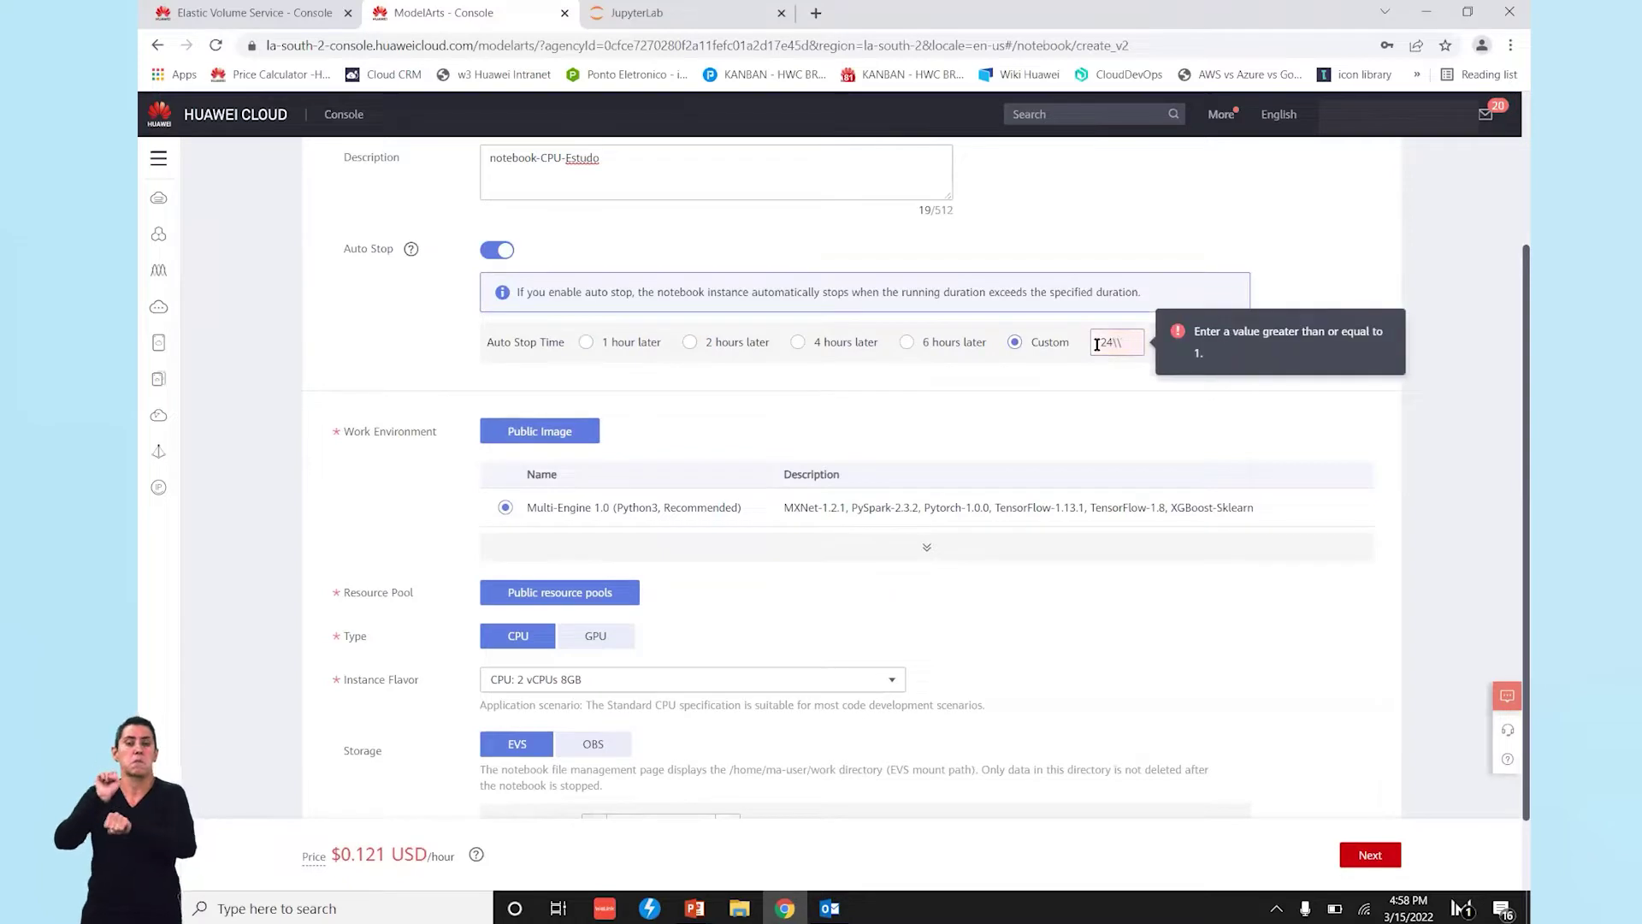
left_click(586, 342)
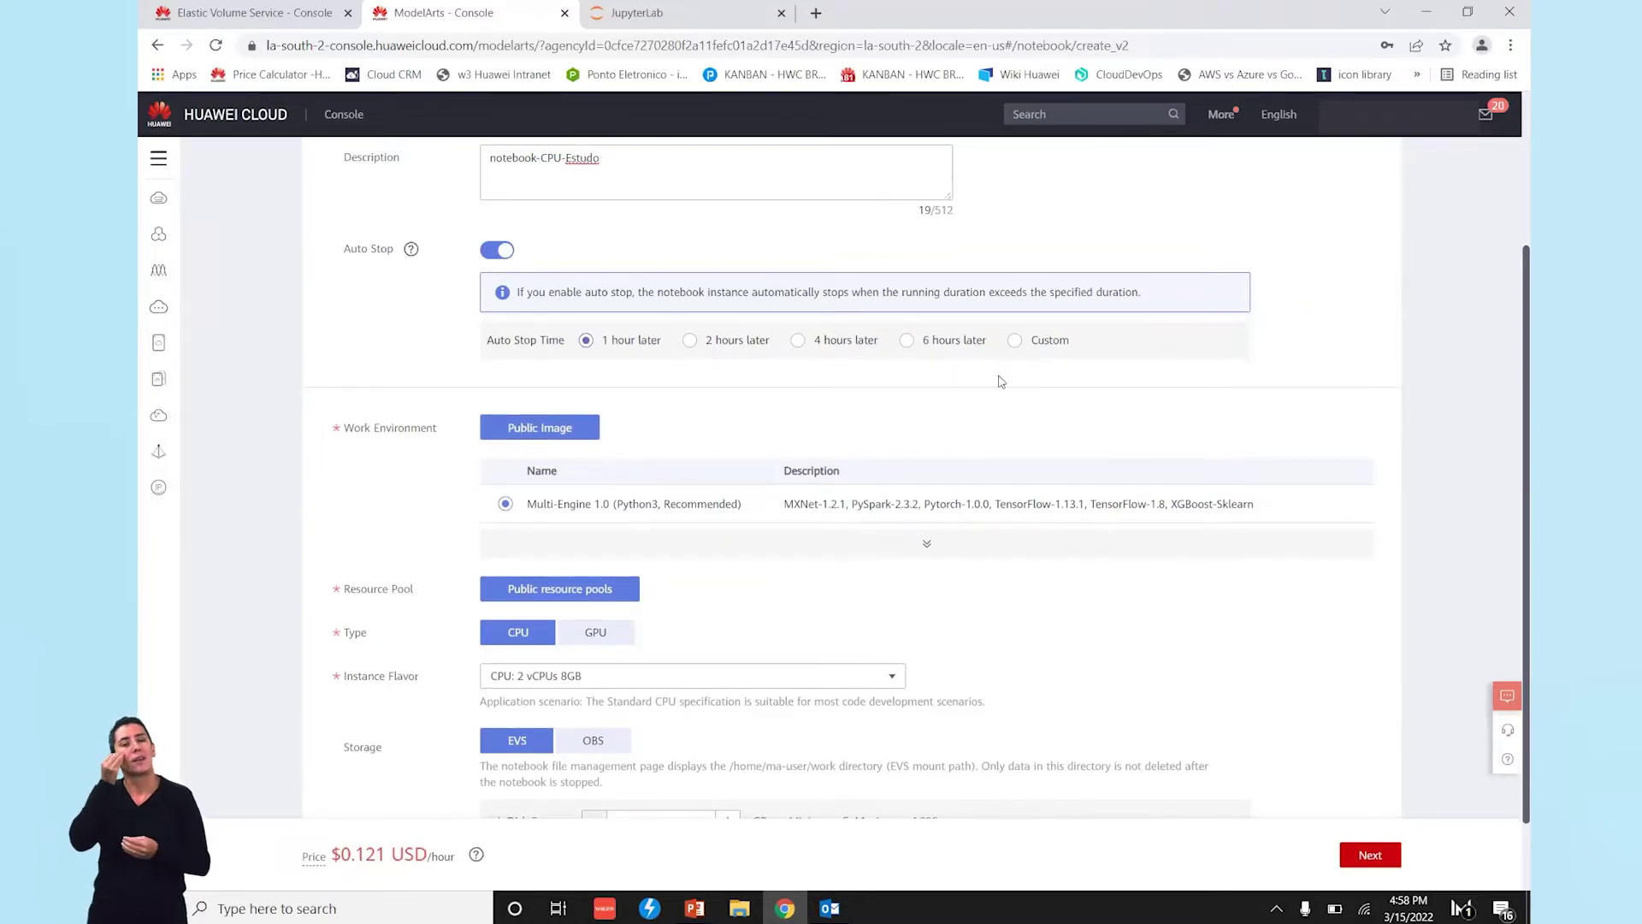
Review the available public image work environments and set the EVS disk space to 10 GB
left_click(926, 544)
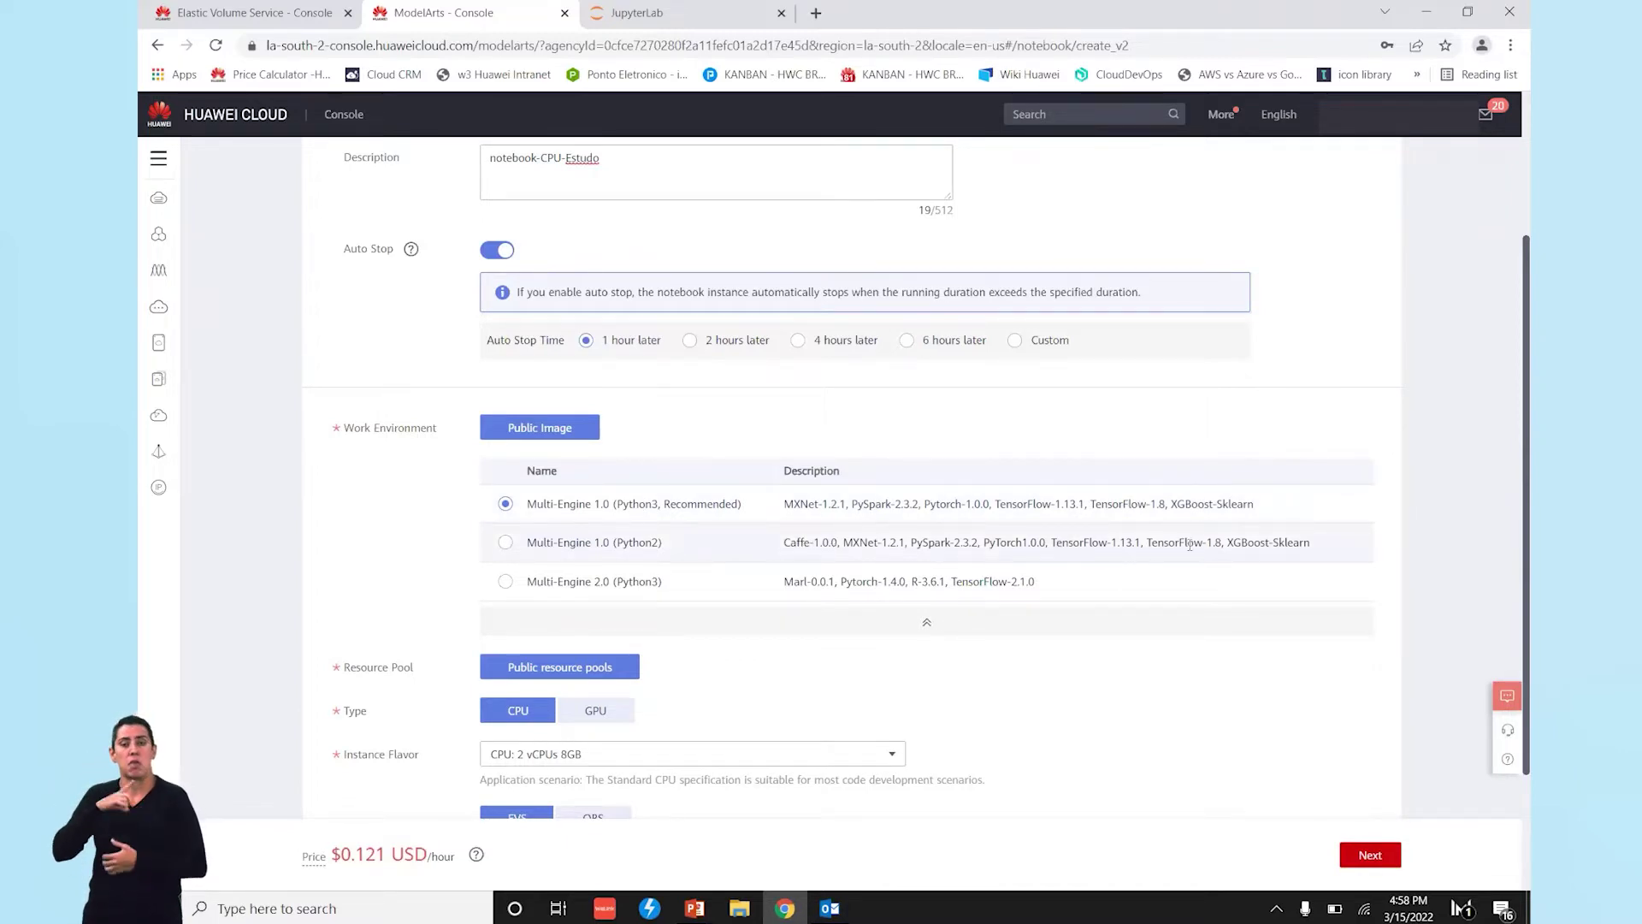
left_click(930, 622)
scroll(1507, 398, "down", 1)
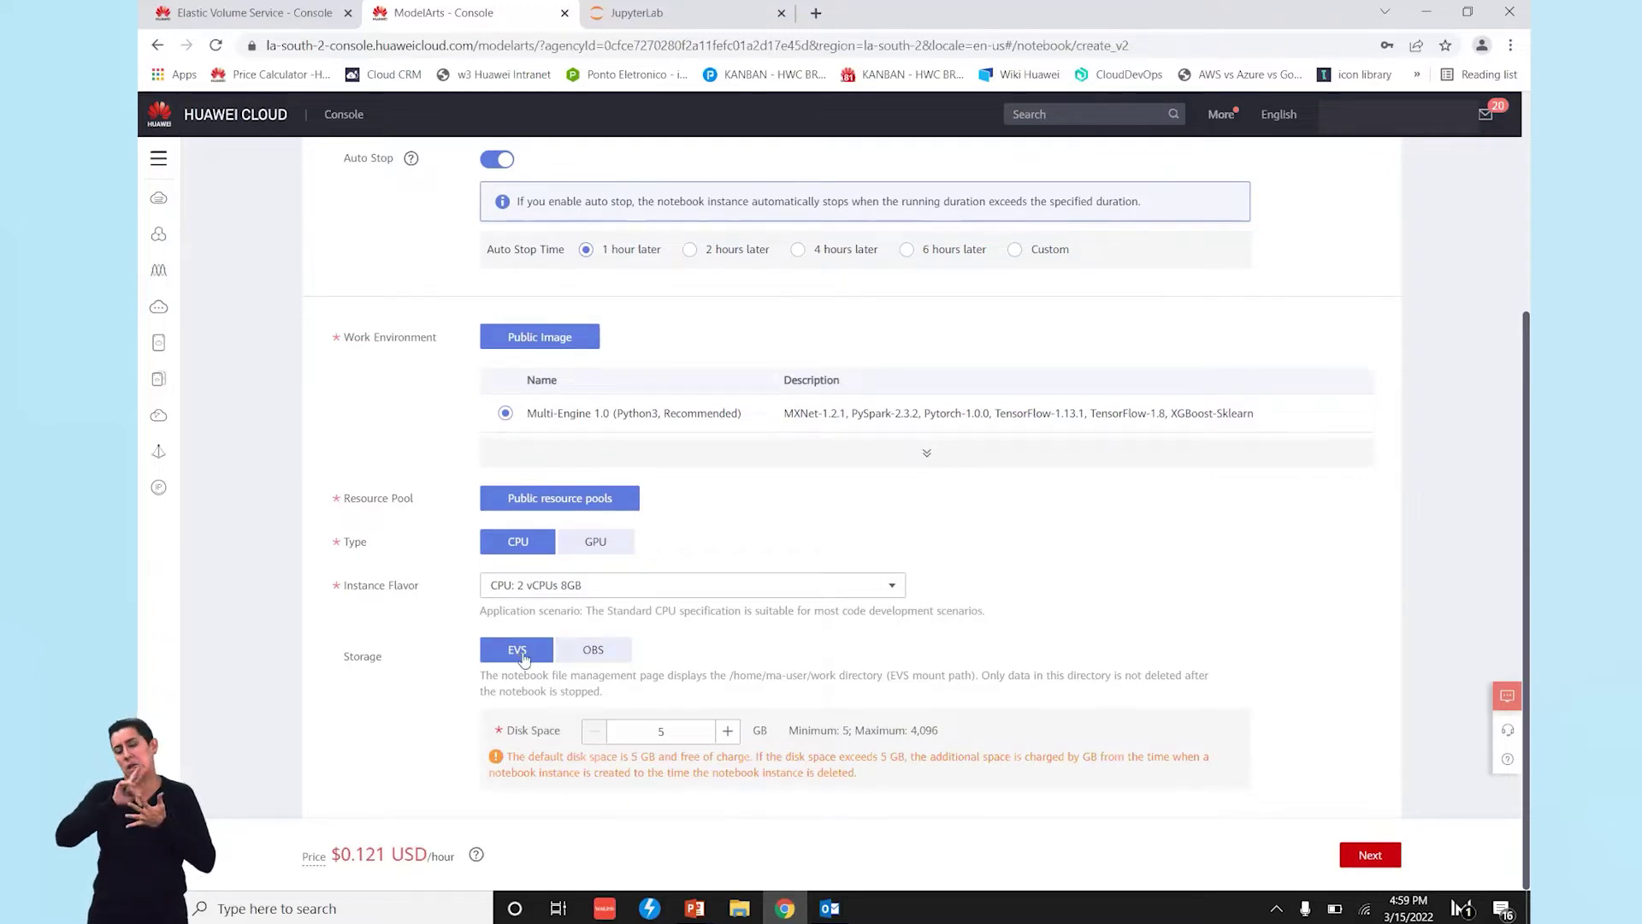
type("10")
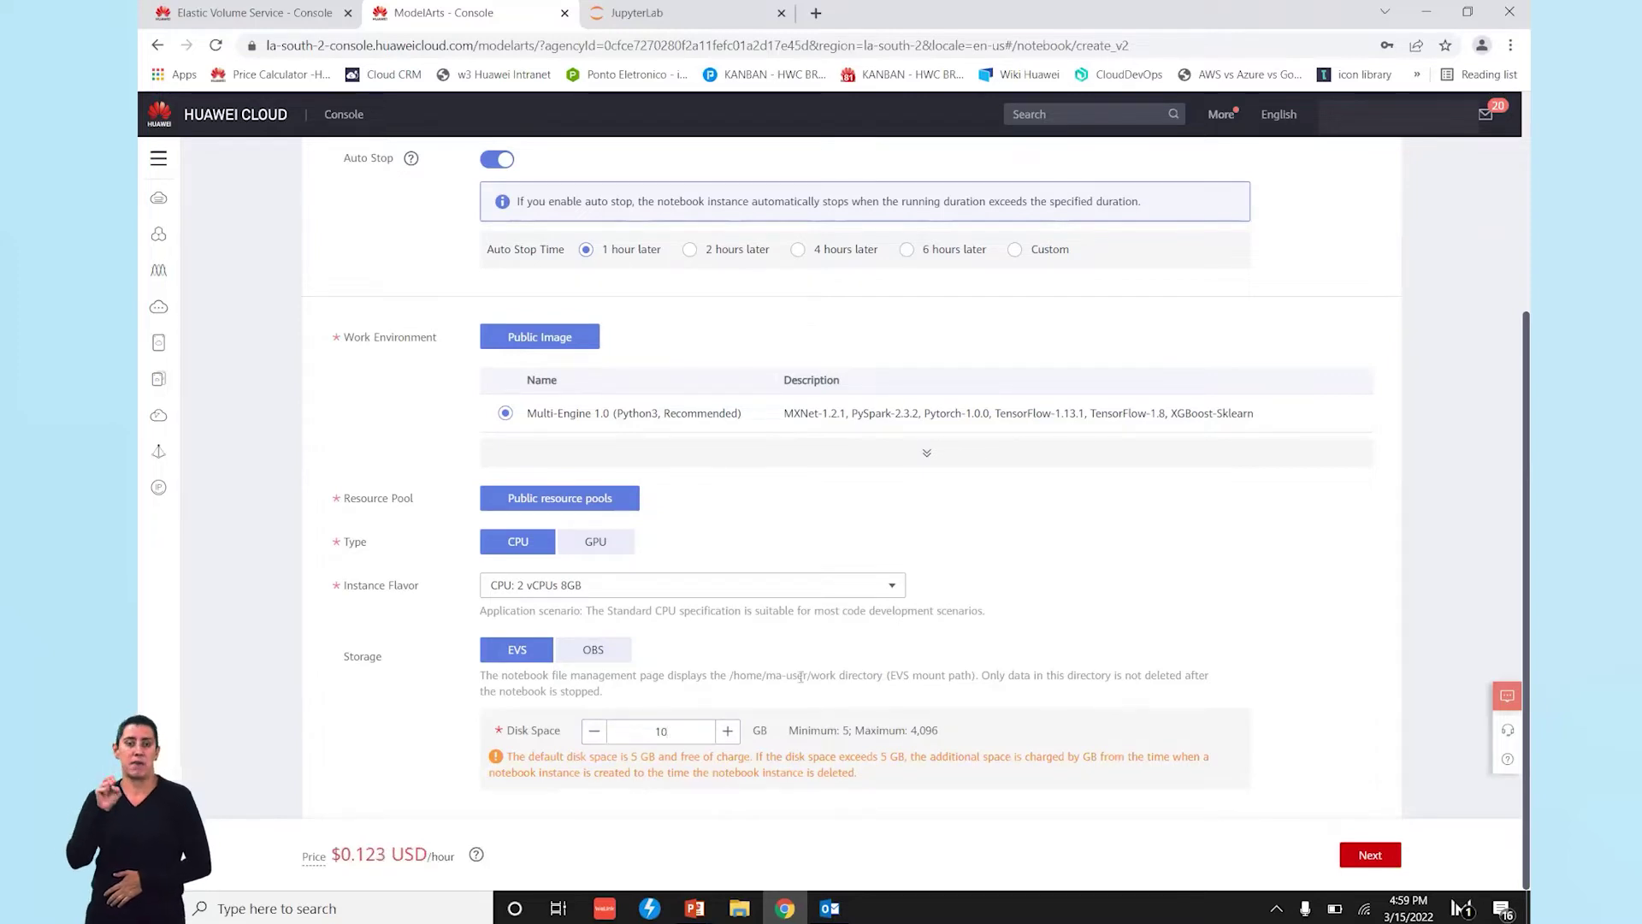
Proceed to the confirmation, submit the notebook request and return to the notebook list
left_click(1372, 855)
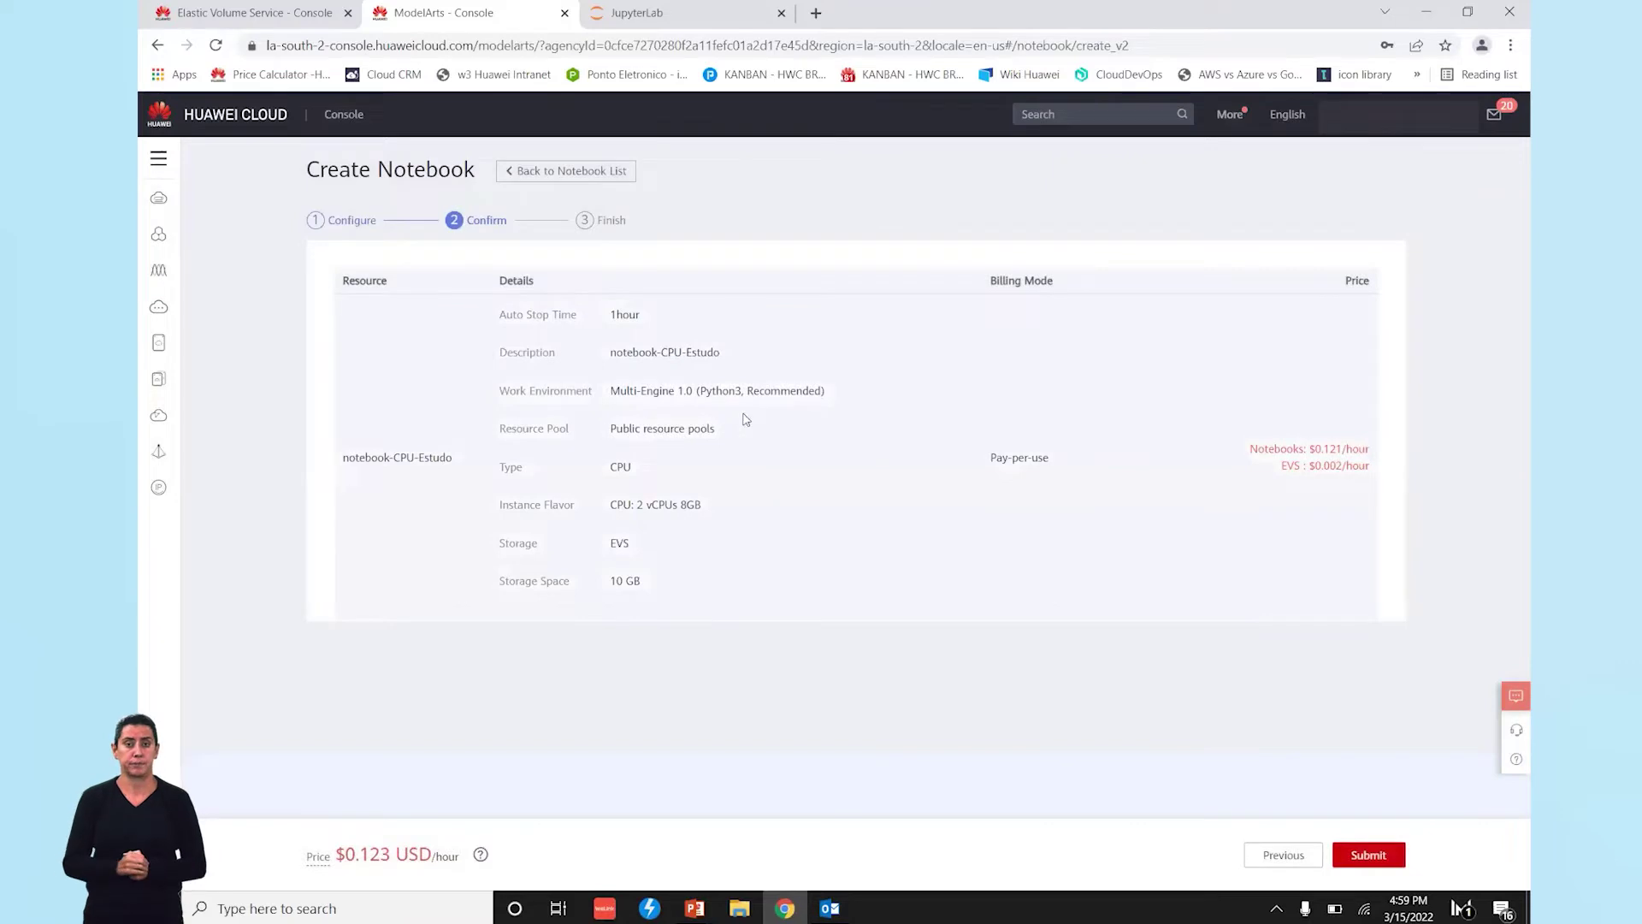
left_click(1370, 859)
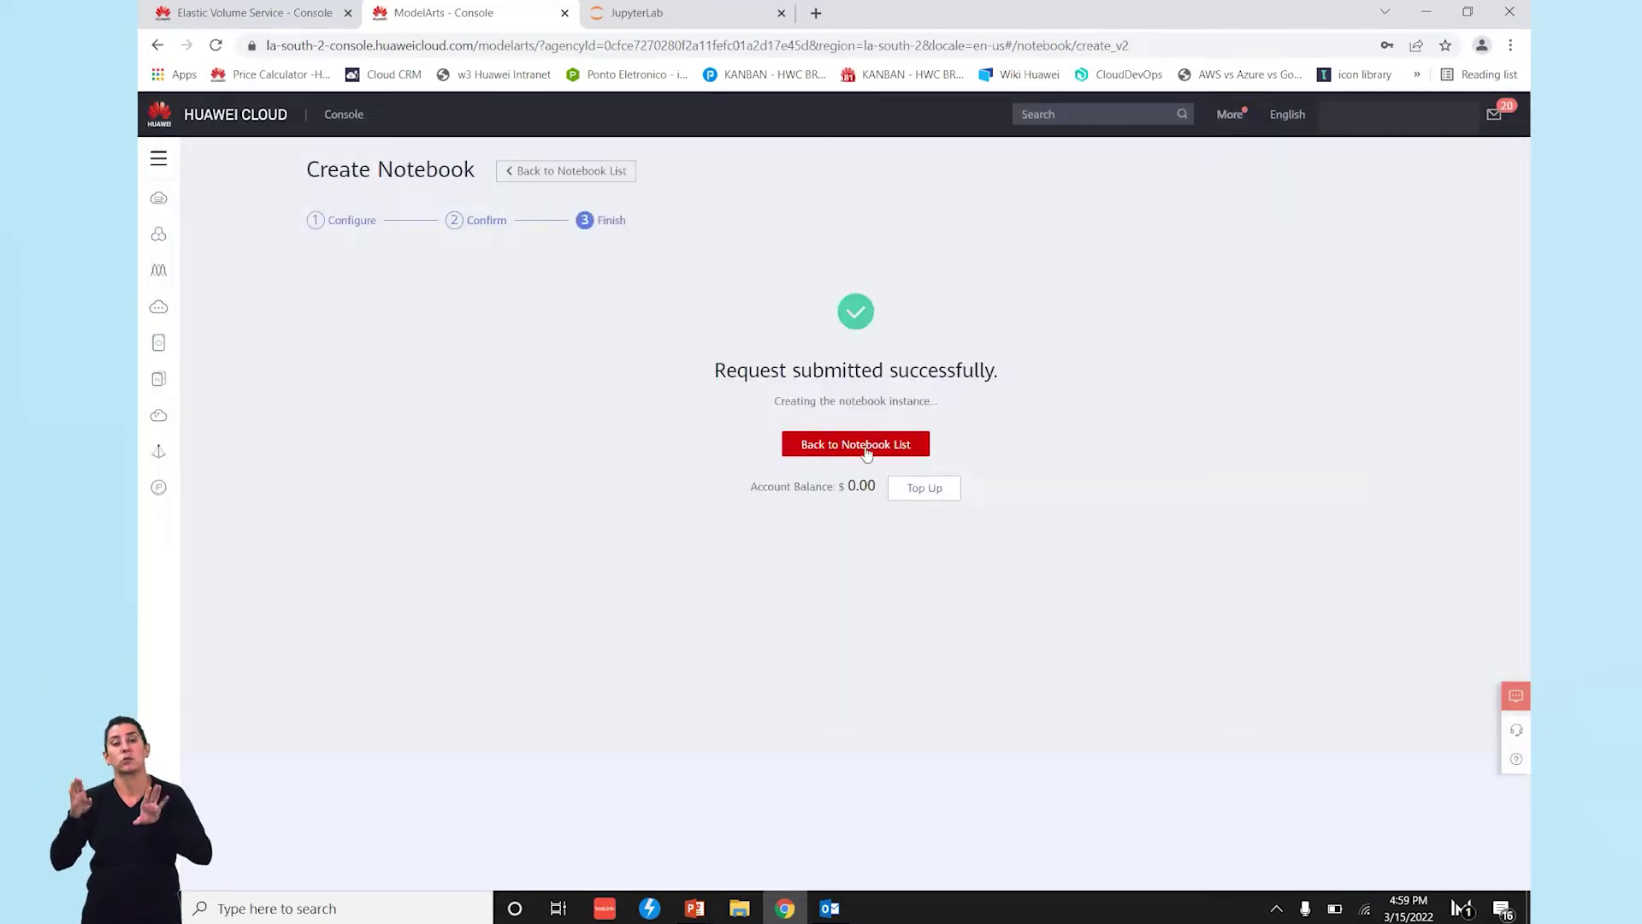
left_click(861, 445)
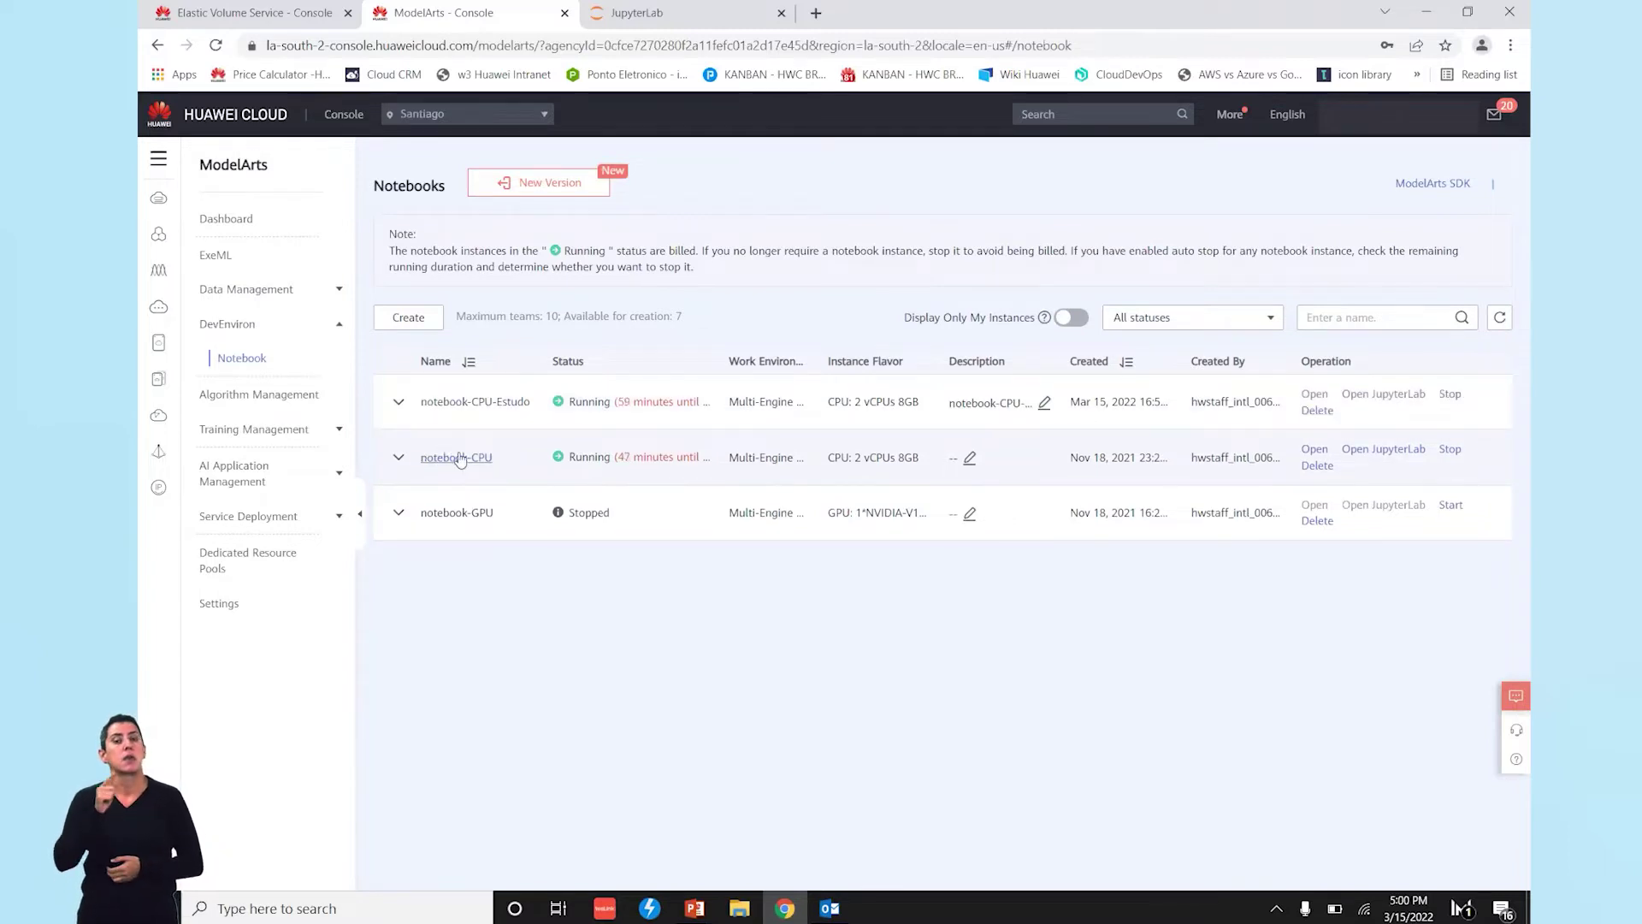
Show the details of notebook-CPU, open it in JupyterLab and close the older JupyterLab browser page
left_click(399, 458)
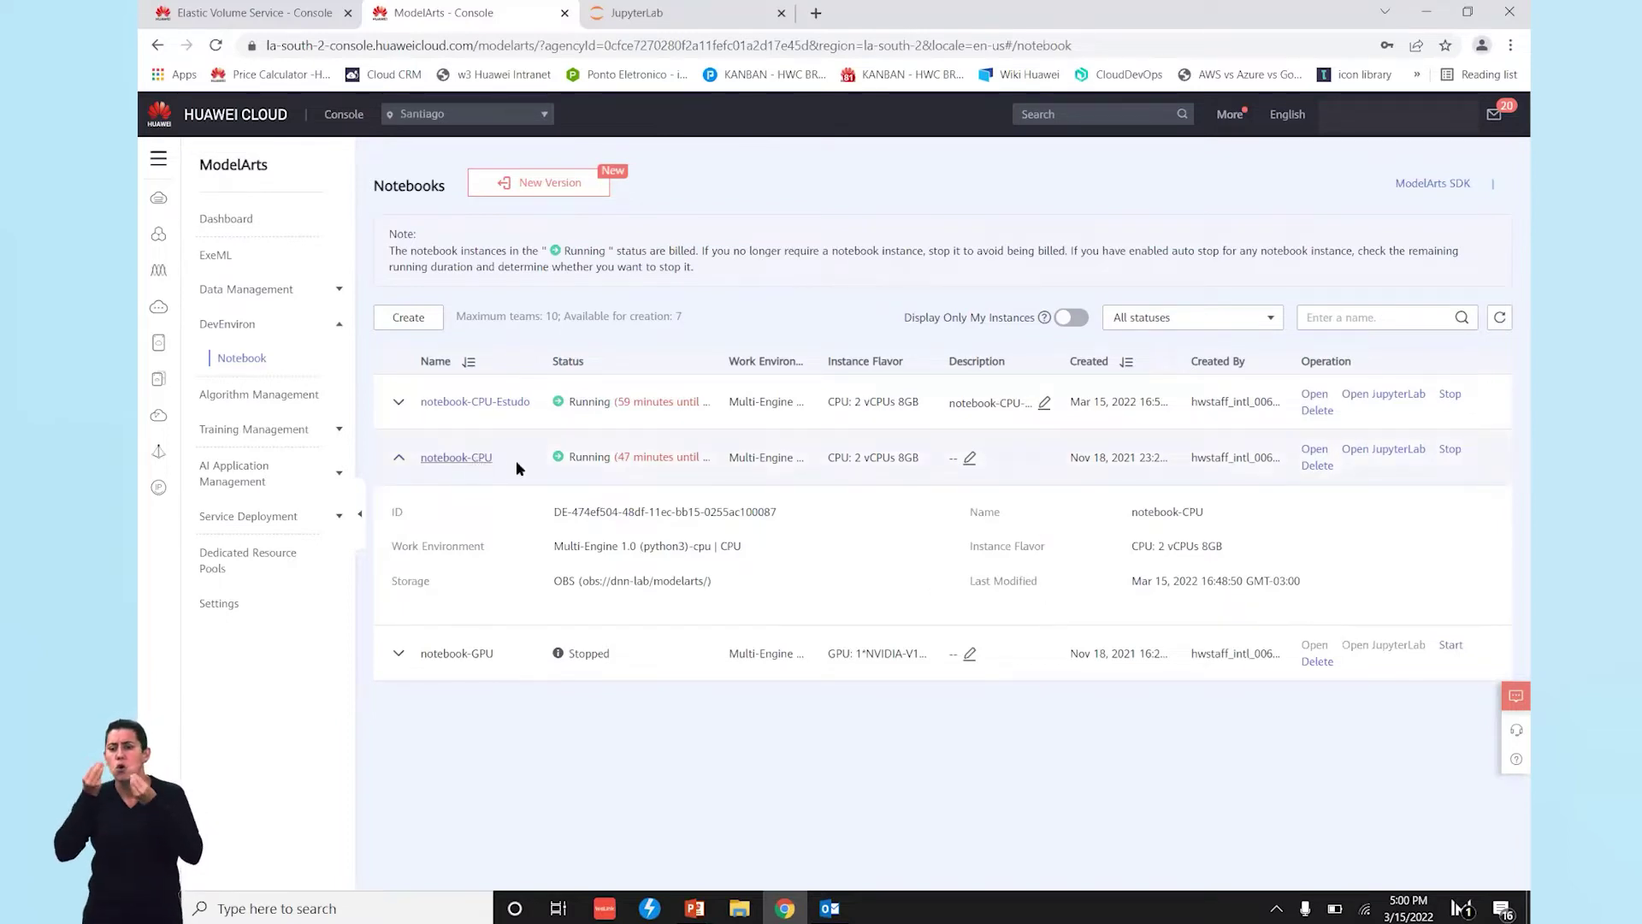
left_click(1384, 450)
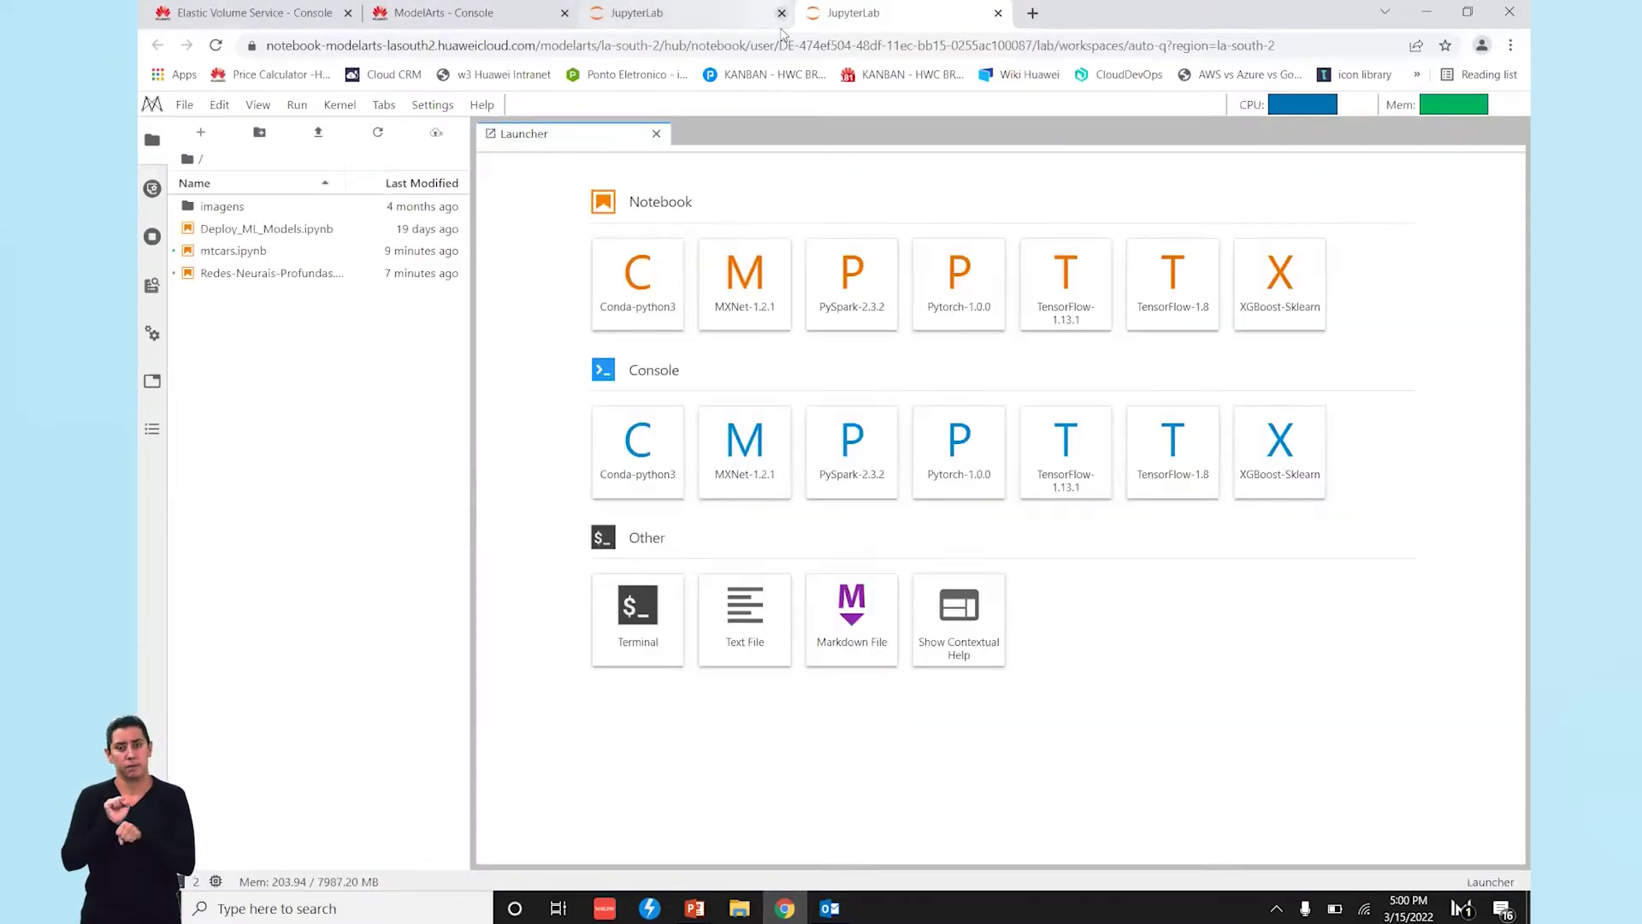
left_click(781, 13)
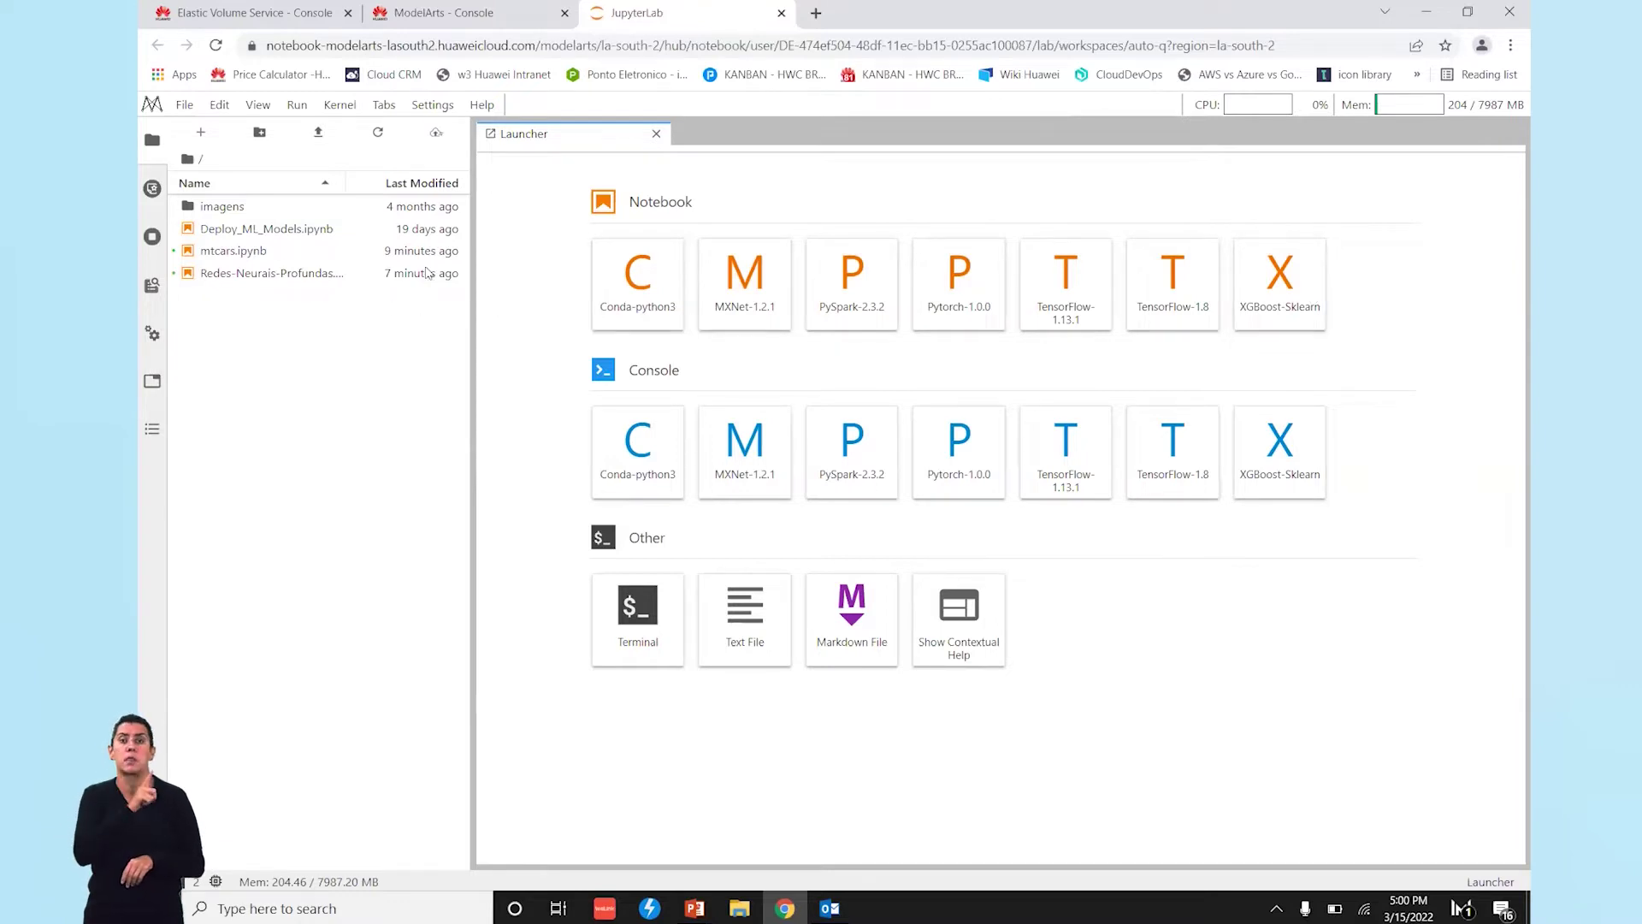
right_click(254, 327)
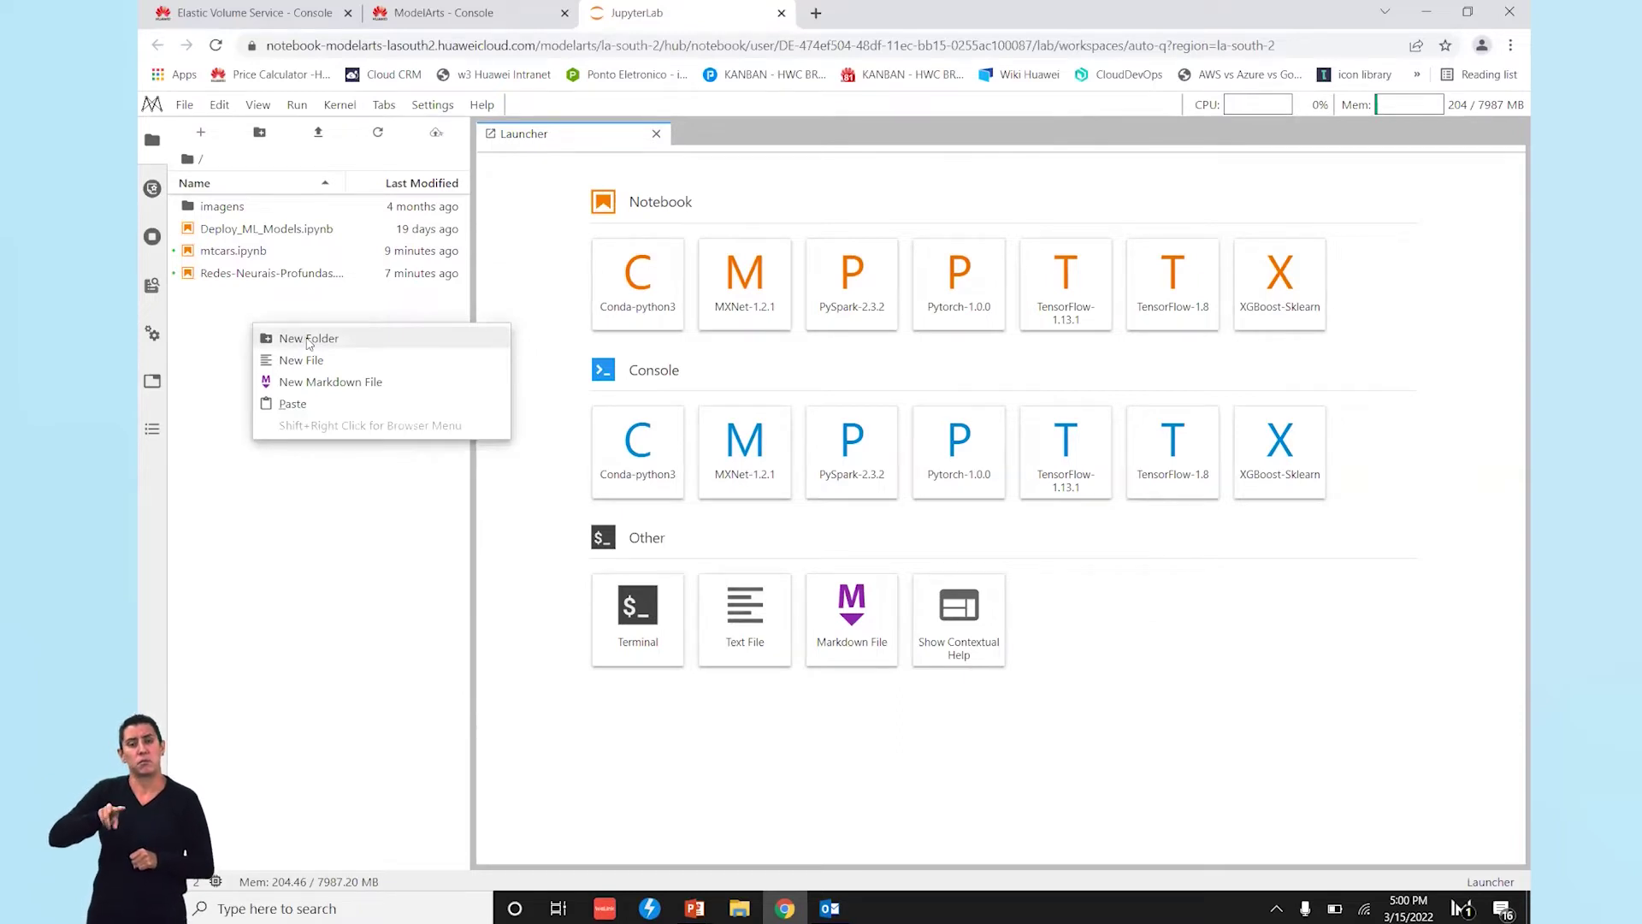
left_click(265, 517)
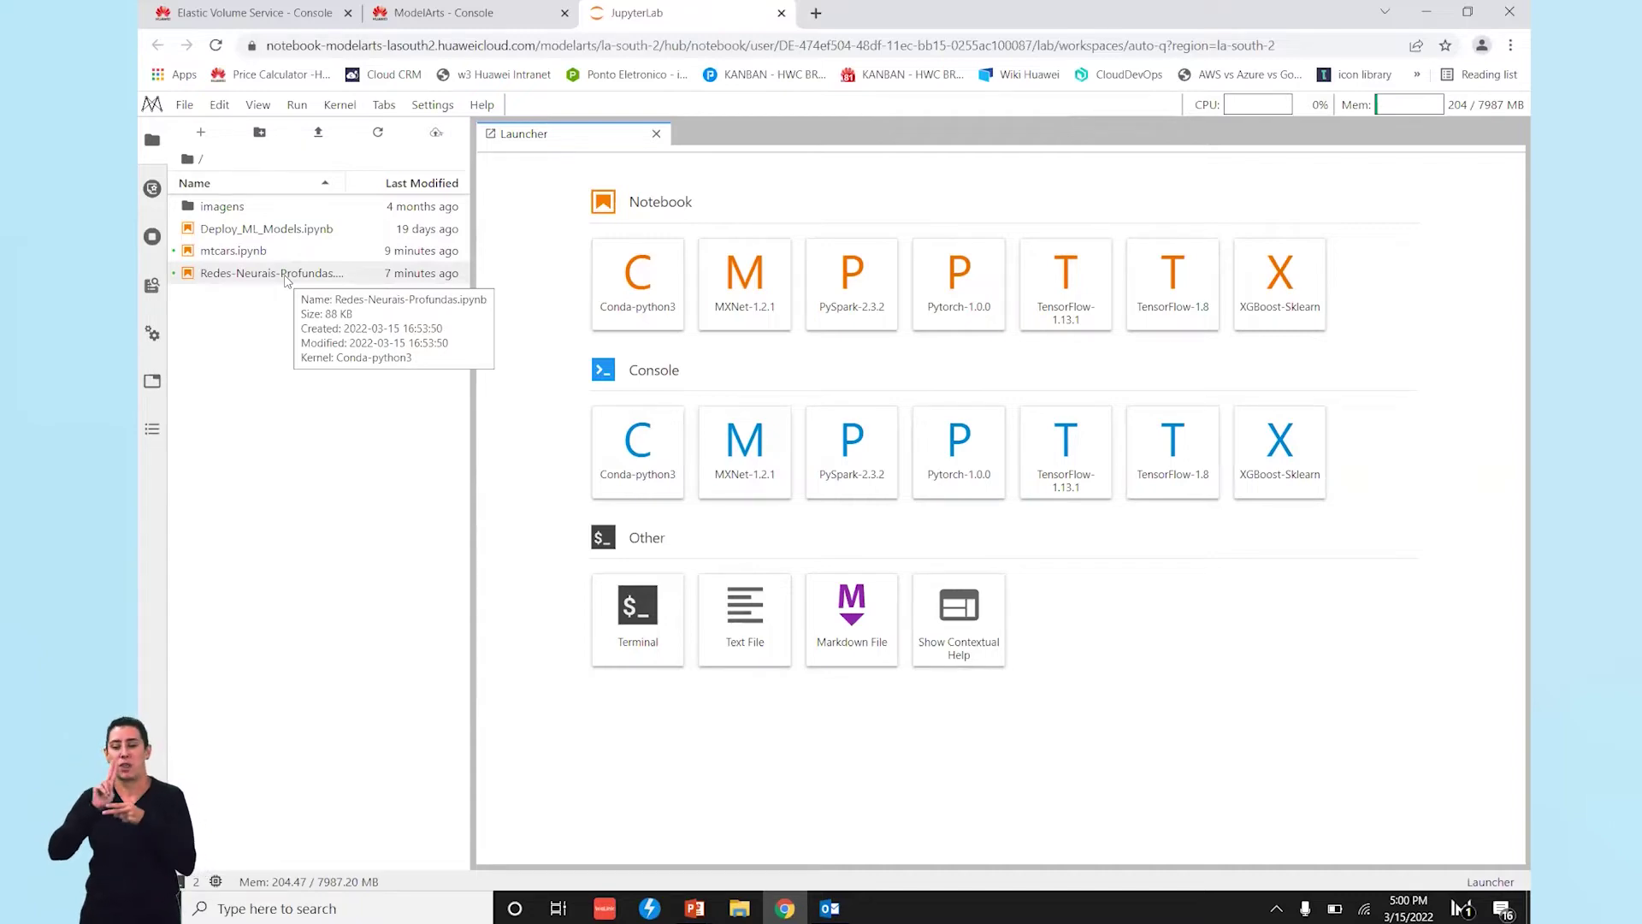
Open the mtcars.ipynb and Redes-Neurais-Profundas.ipynb notebooks
double_click(249, 252)
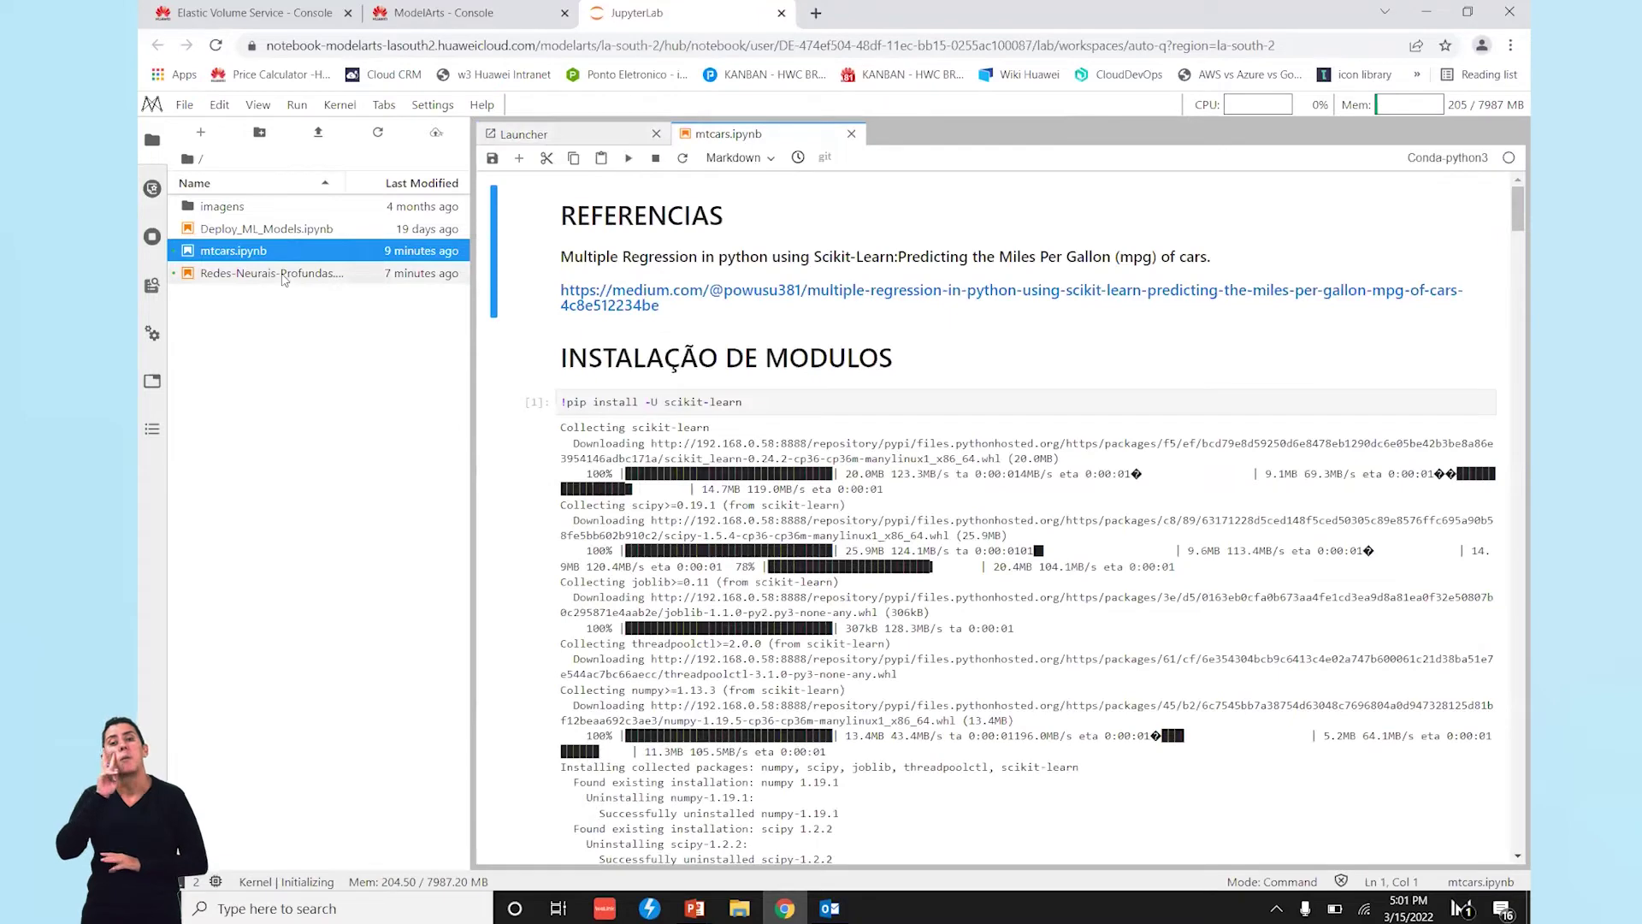
double_click(283, 274)
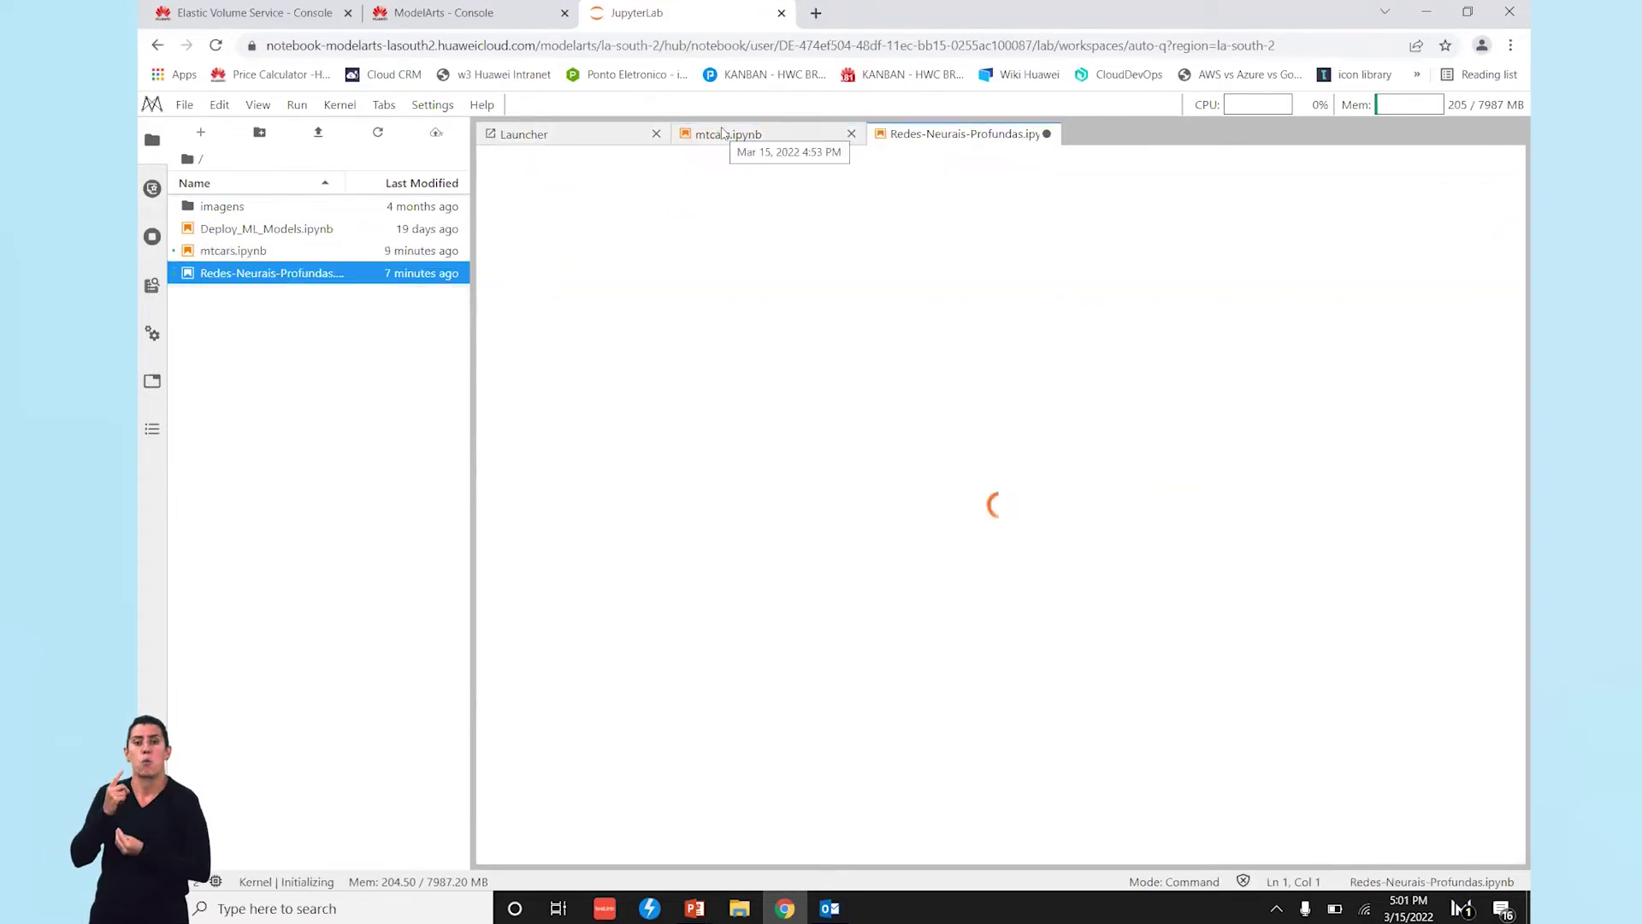
Examine the references, the scikit-learn installation cell and the module imports in mtcars.ipynb
left_click(782, 141)
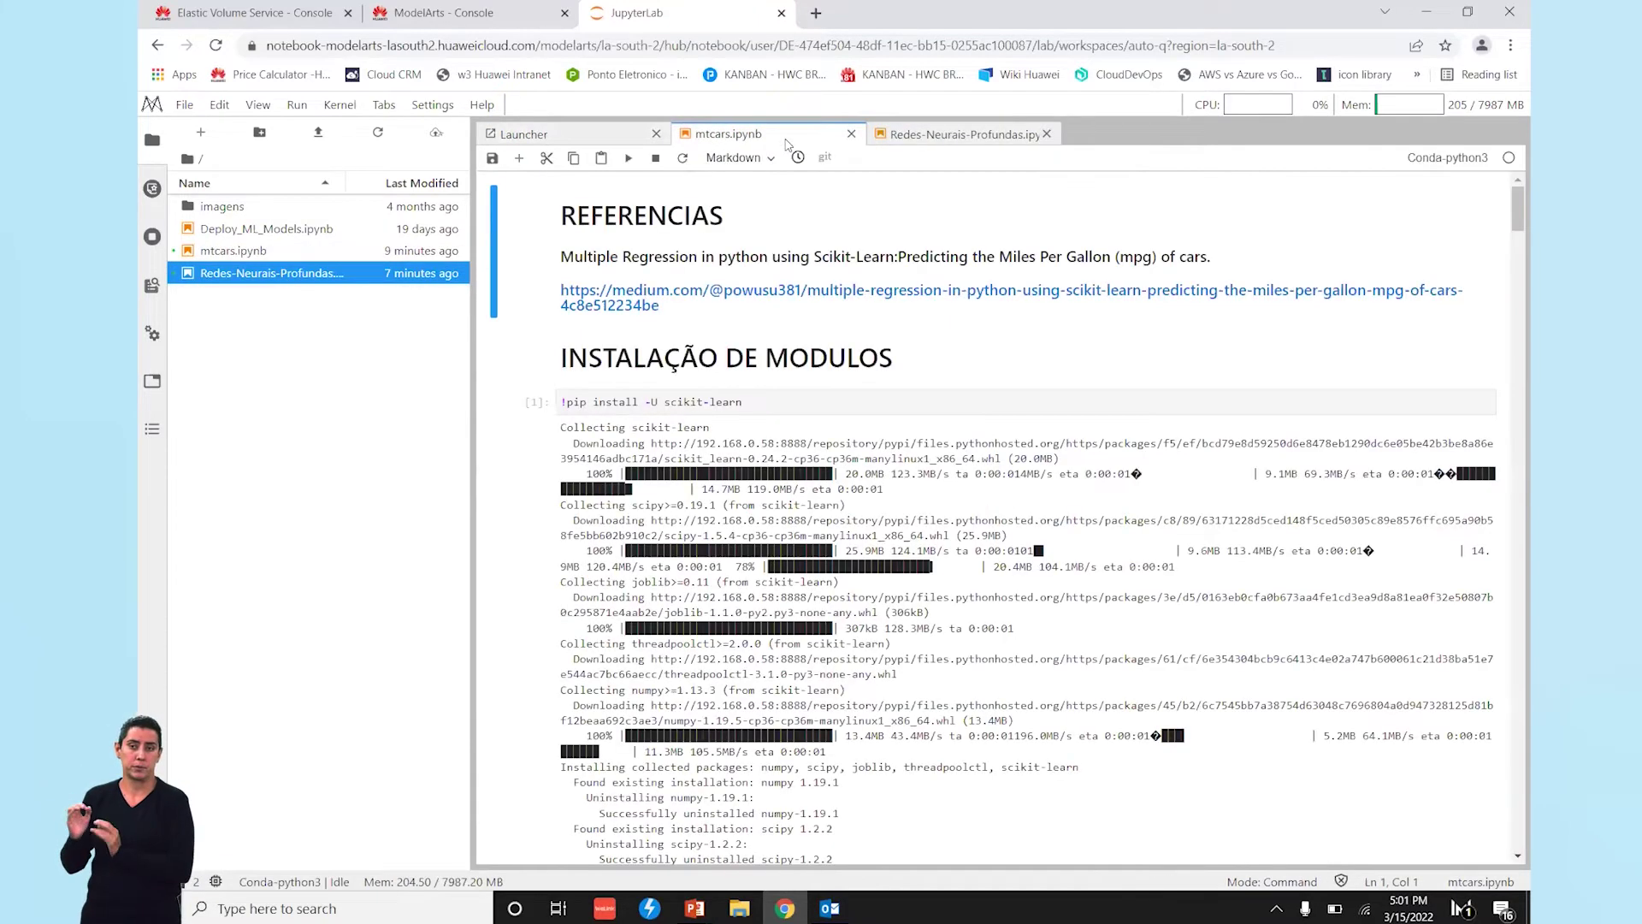
mouse_move(1510, 221)
left_mouse_down()
mouse_move(1510, 239)
mouse_move(1510, 206)
left_mouse_up()
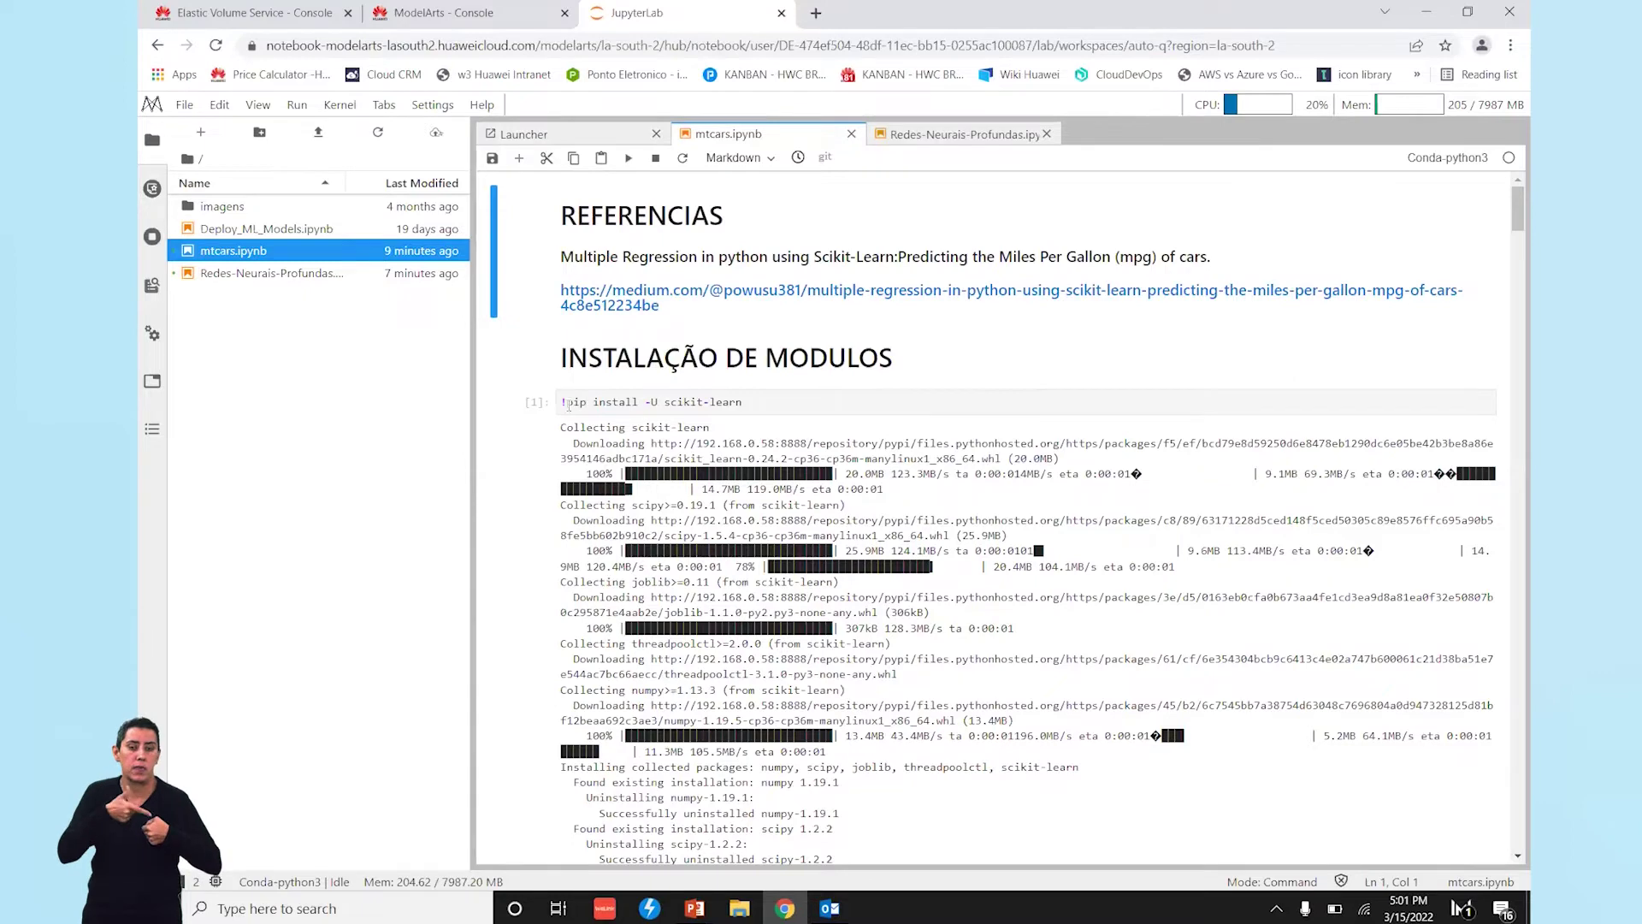
left_click_drag(568, 404, 781, 403)
left_click(961, 360)
left_click_drag(1509, 228, 1510, 240)
scroll(967, 254, "down", 12)
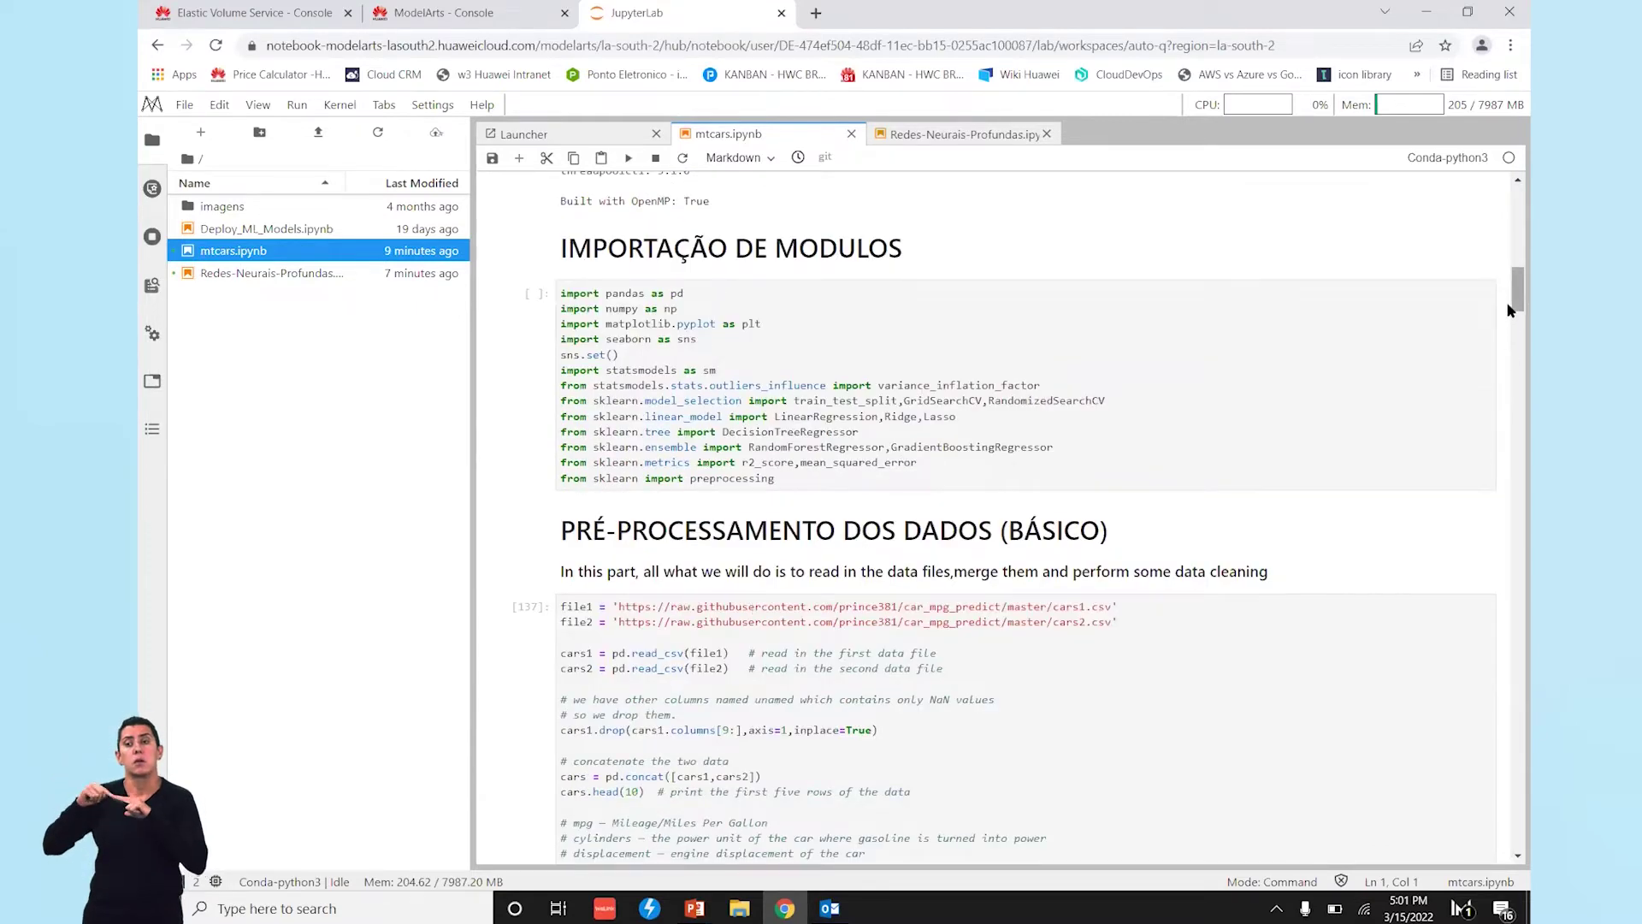
mouse_move(1510, 310)
left_mouse_down()
mouse_move(1509, 697)
mouse_move(1511, 194)
left_mouse_up()
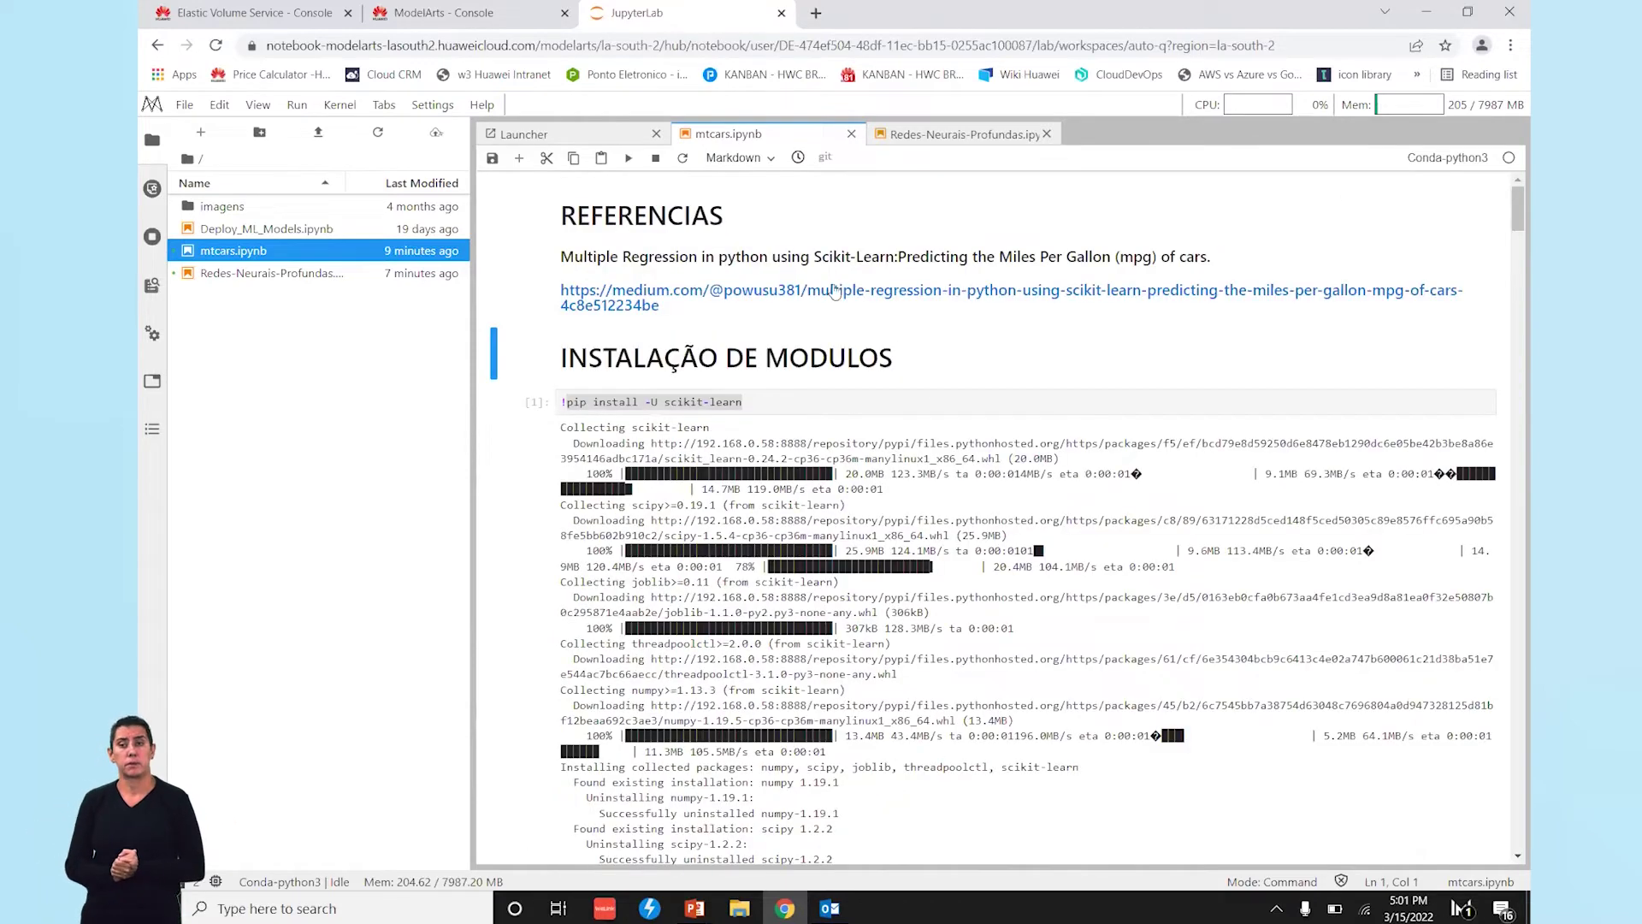
In Redes-Neurais-Profundas.ipynb, change the line below the mnist.png image reference to ls -la and render the Markdown cell
left_click(970, 136)
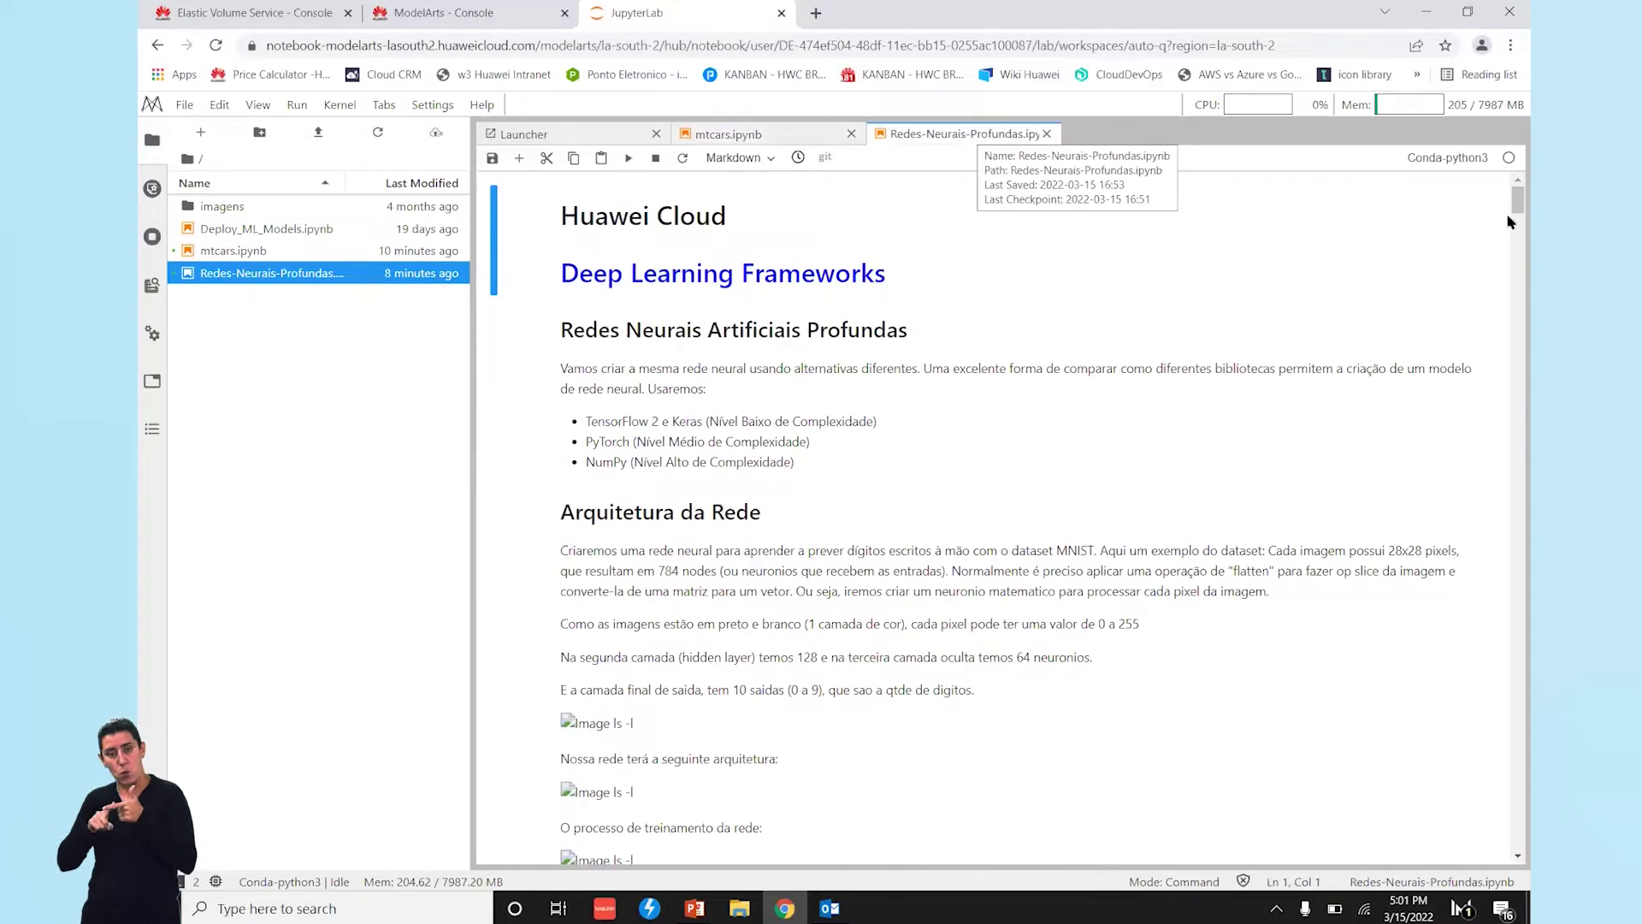
left_click_drag(1513, 202, 1514, 217)
double_click(648, 323)
left_click(648, 341)
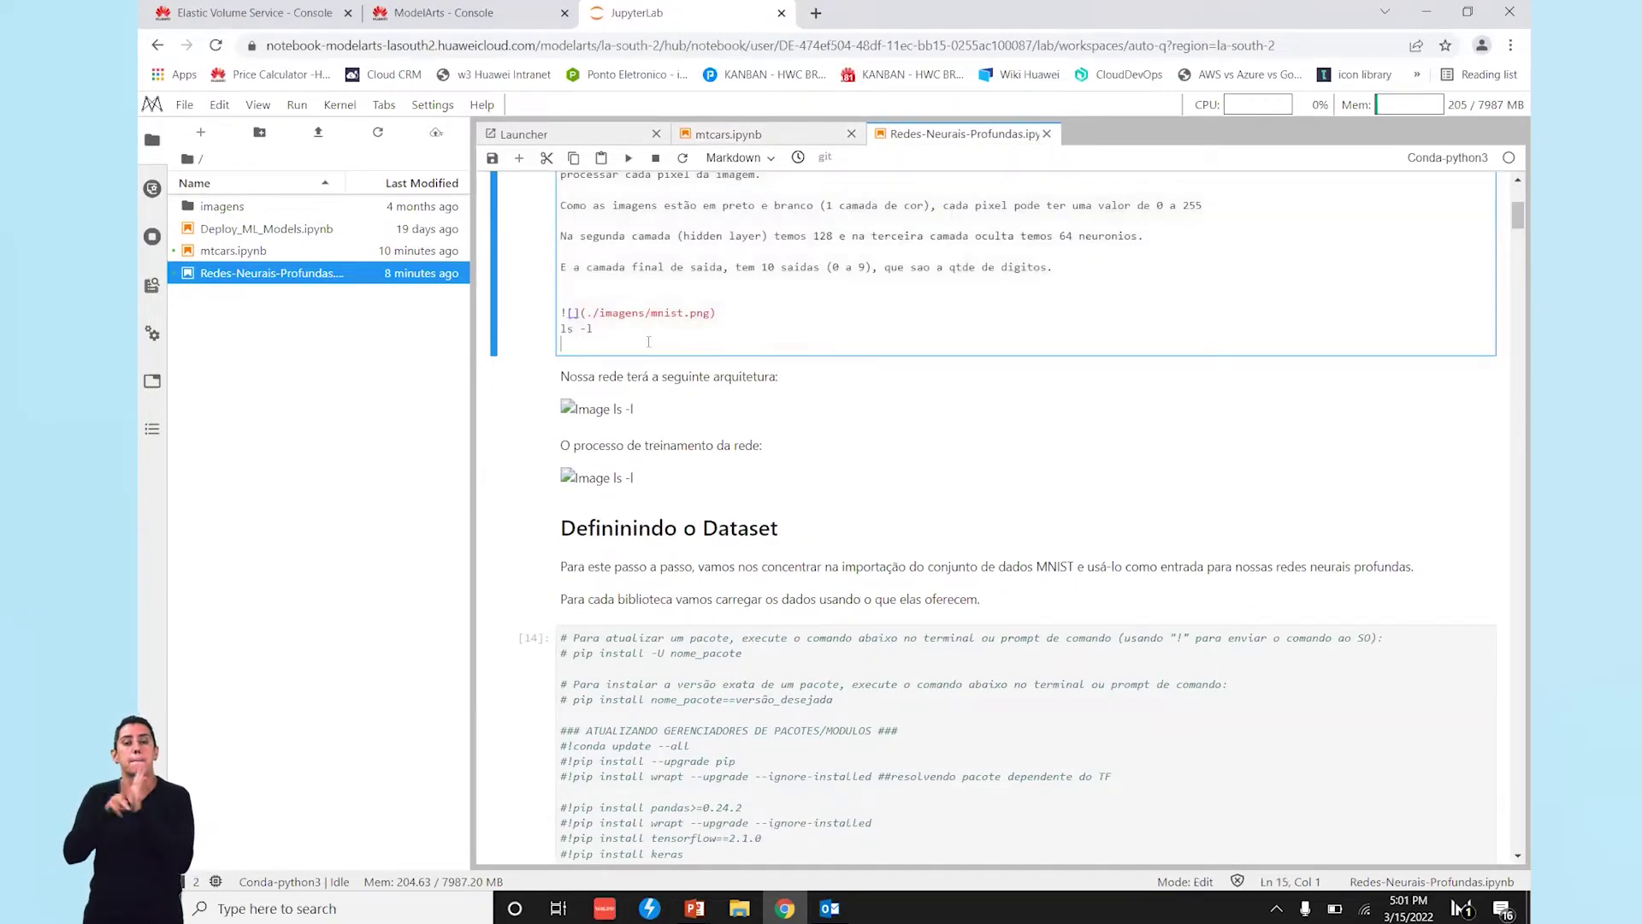
type("-")
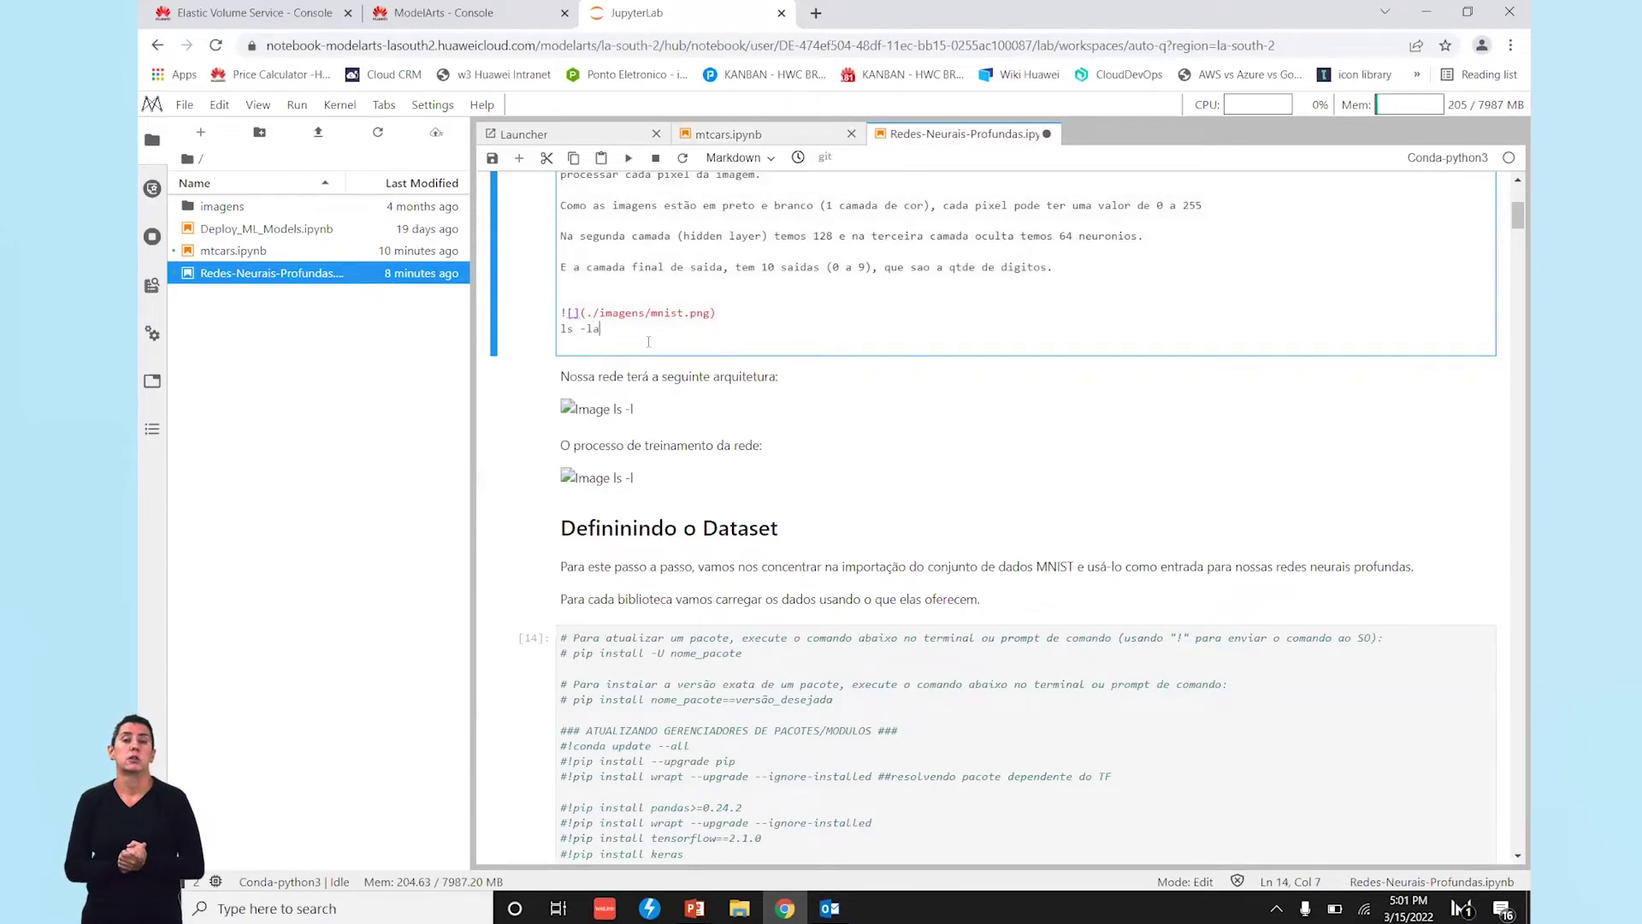
key("ctrl+Return")
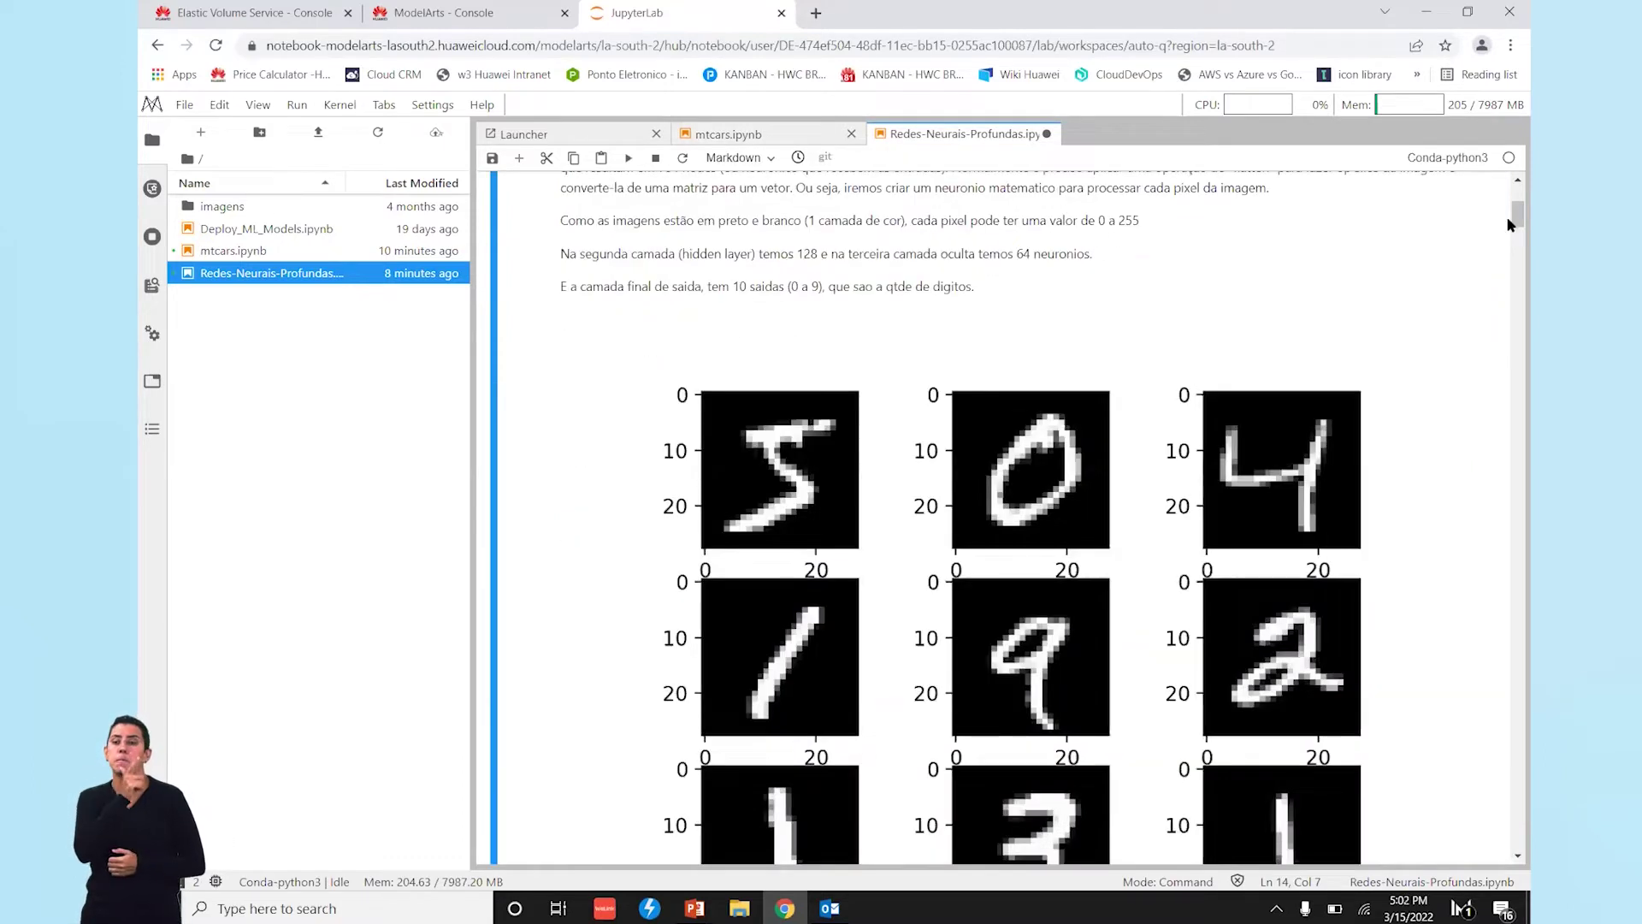
Change the last line of the network architecture cell to ls -la and render it
left_click_drag(1508, 224, 1509, 248)
double_click(633, 421)
left_click(613, 428)
type("a")
key("ctrl+Return")
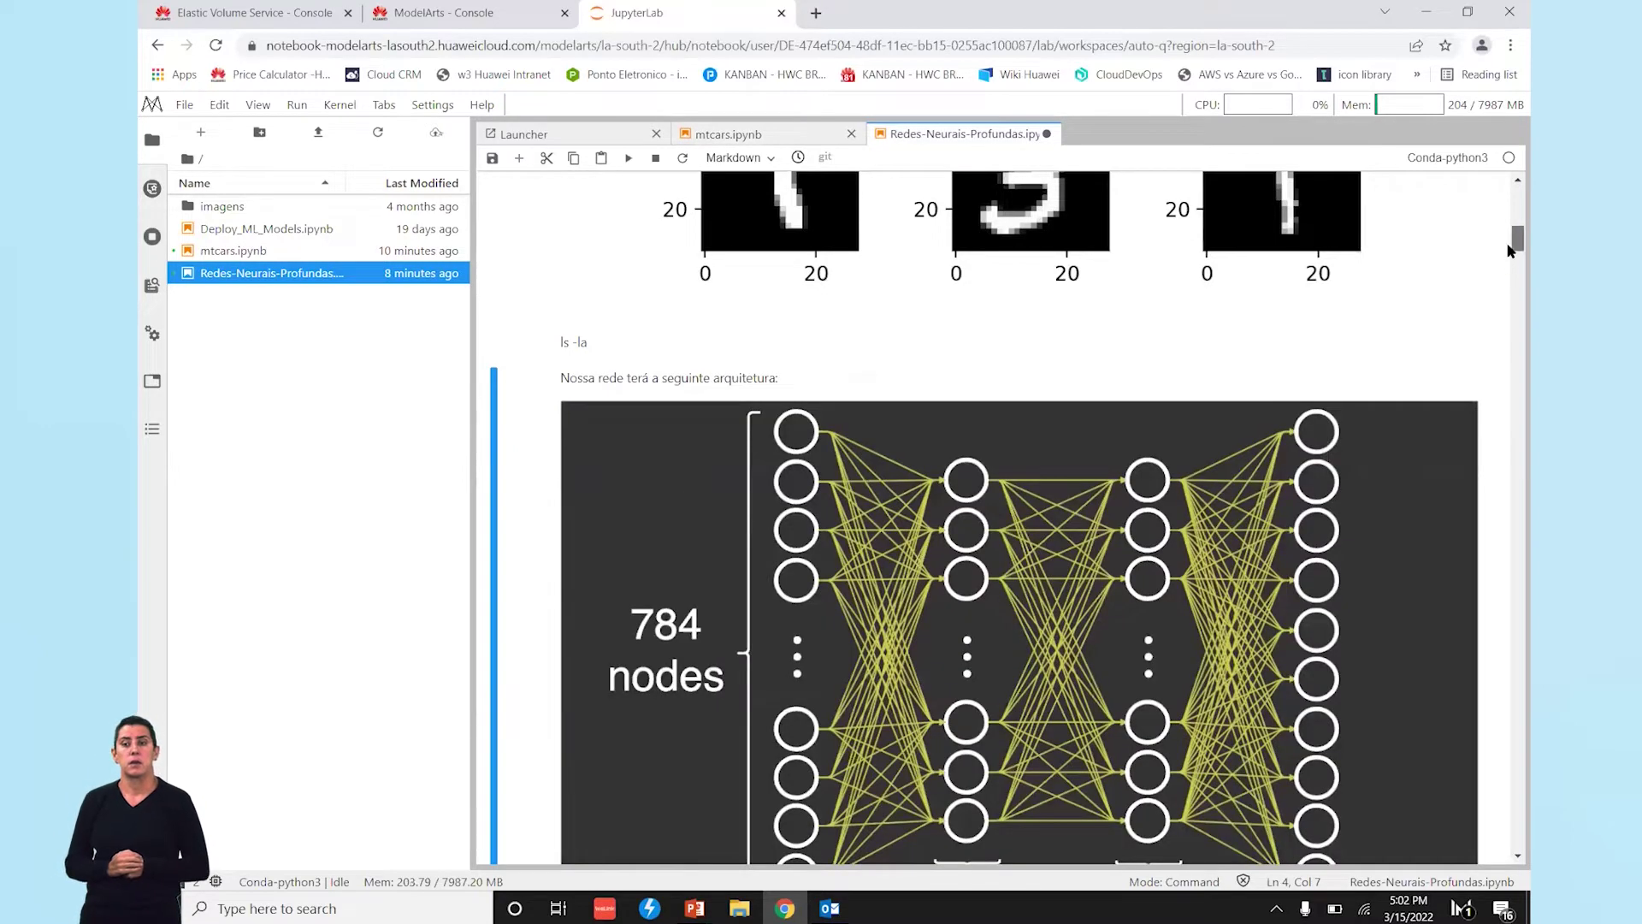
Change the line below the nn.png reference in the network training process cell to ls -la and render it
left_click_drag(1509, 252, 1510, 278)
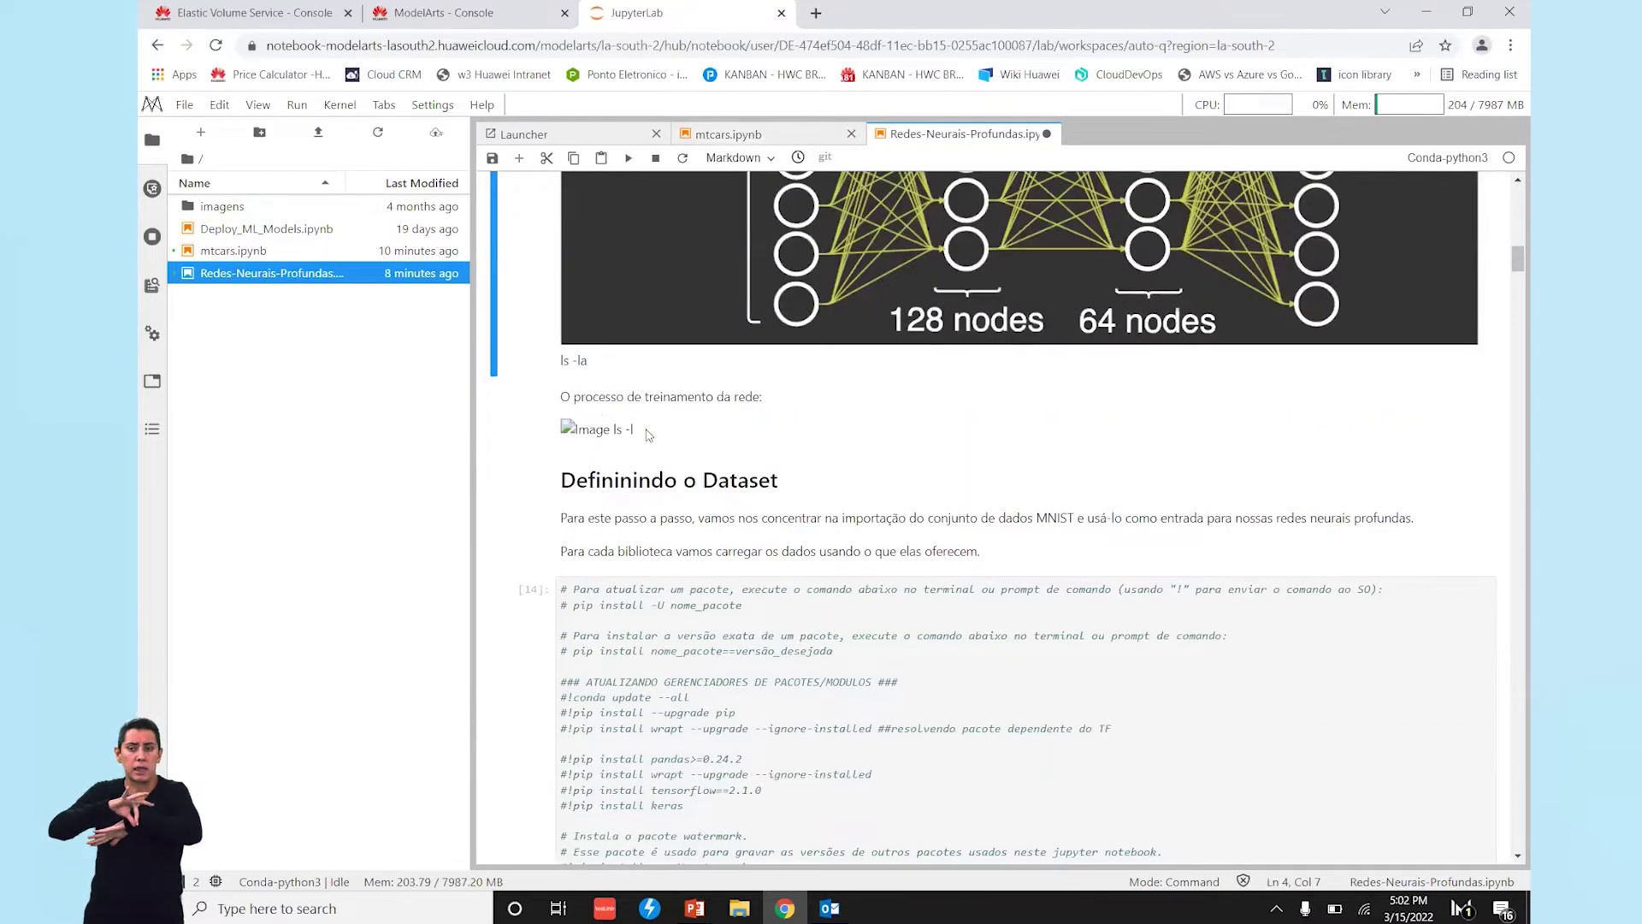
double_click(648, 430)
left_click(638, 445)
type("a")
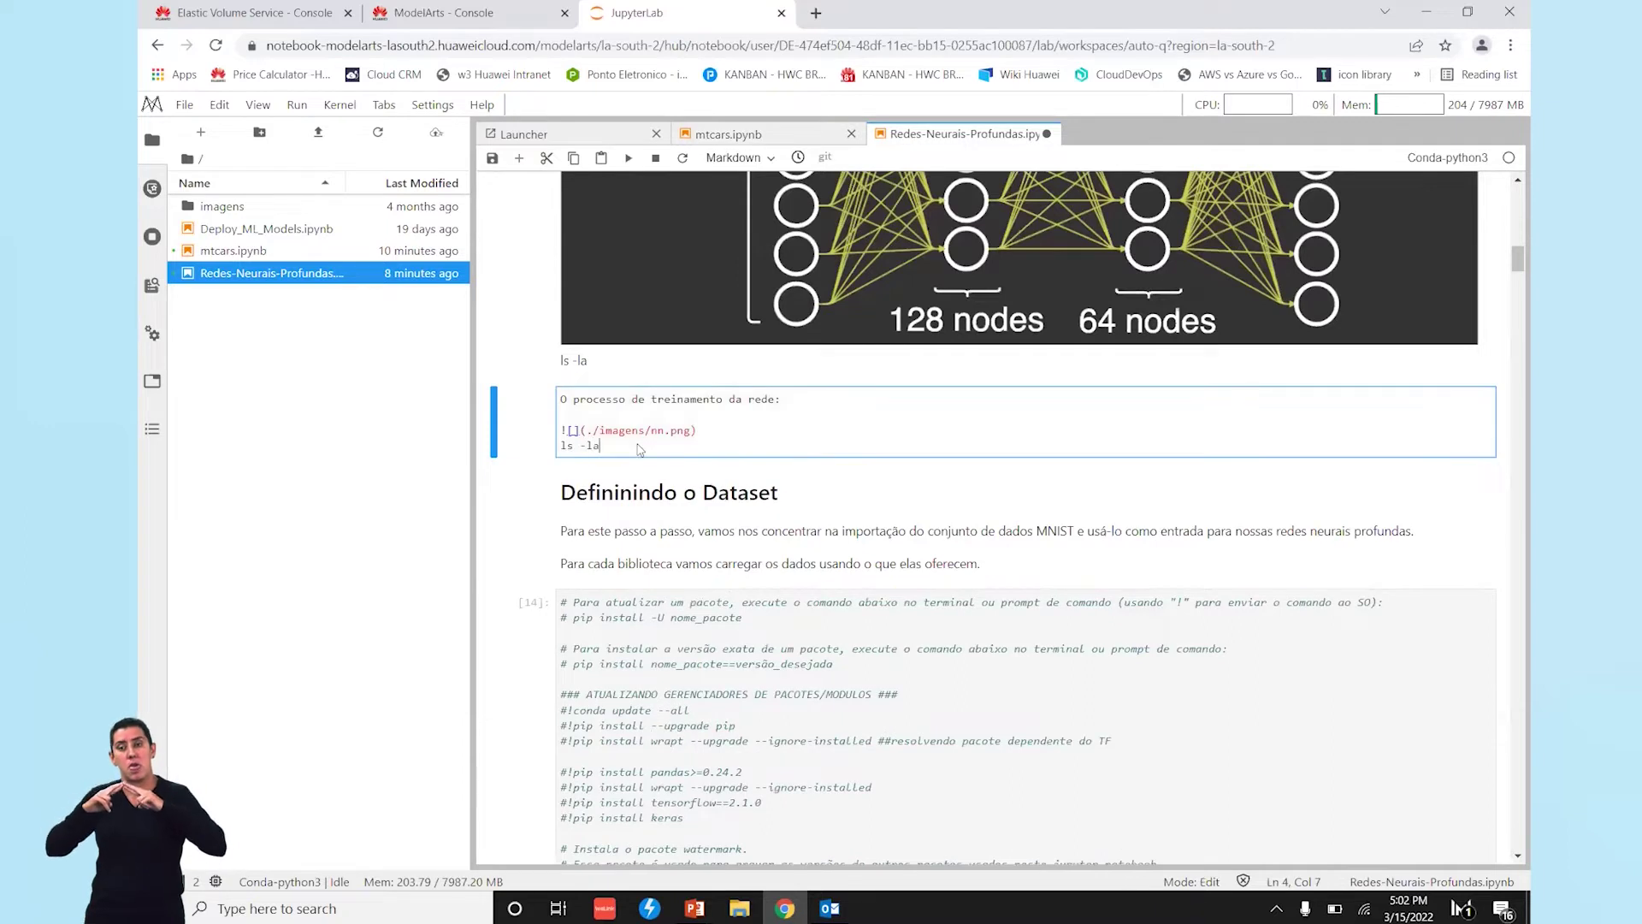
key("ctrl+Return")
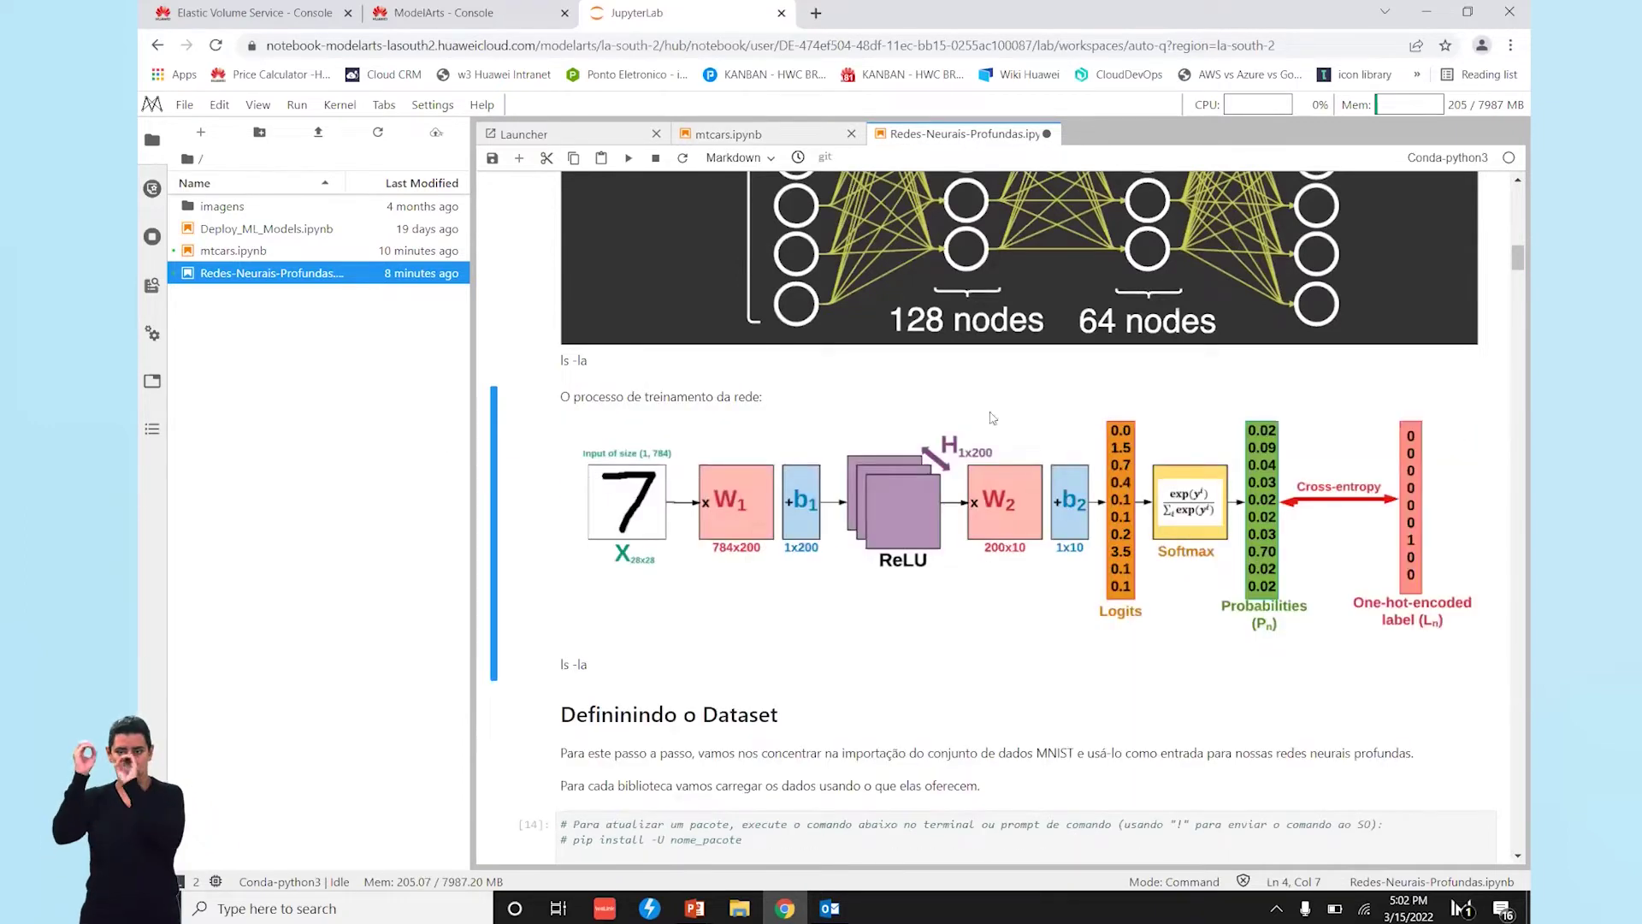
Check the contents of the imagens folder and examine the notebook's dataset definition, package installation and import cells
double_click(229, 214)
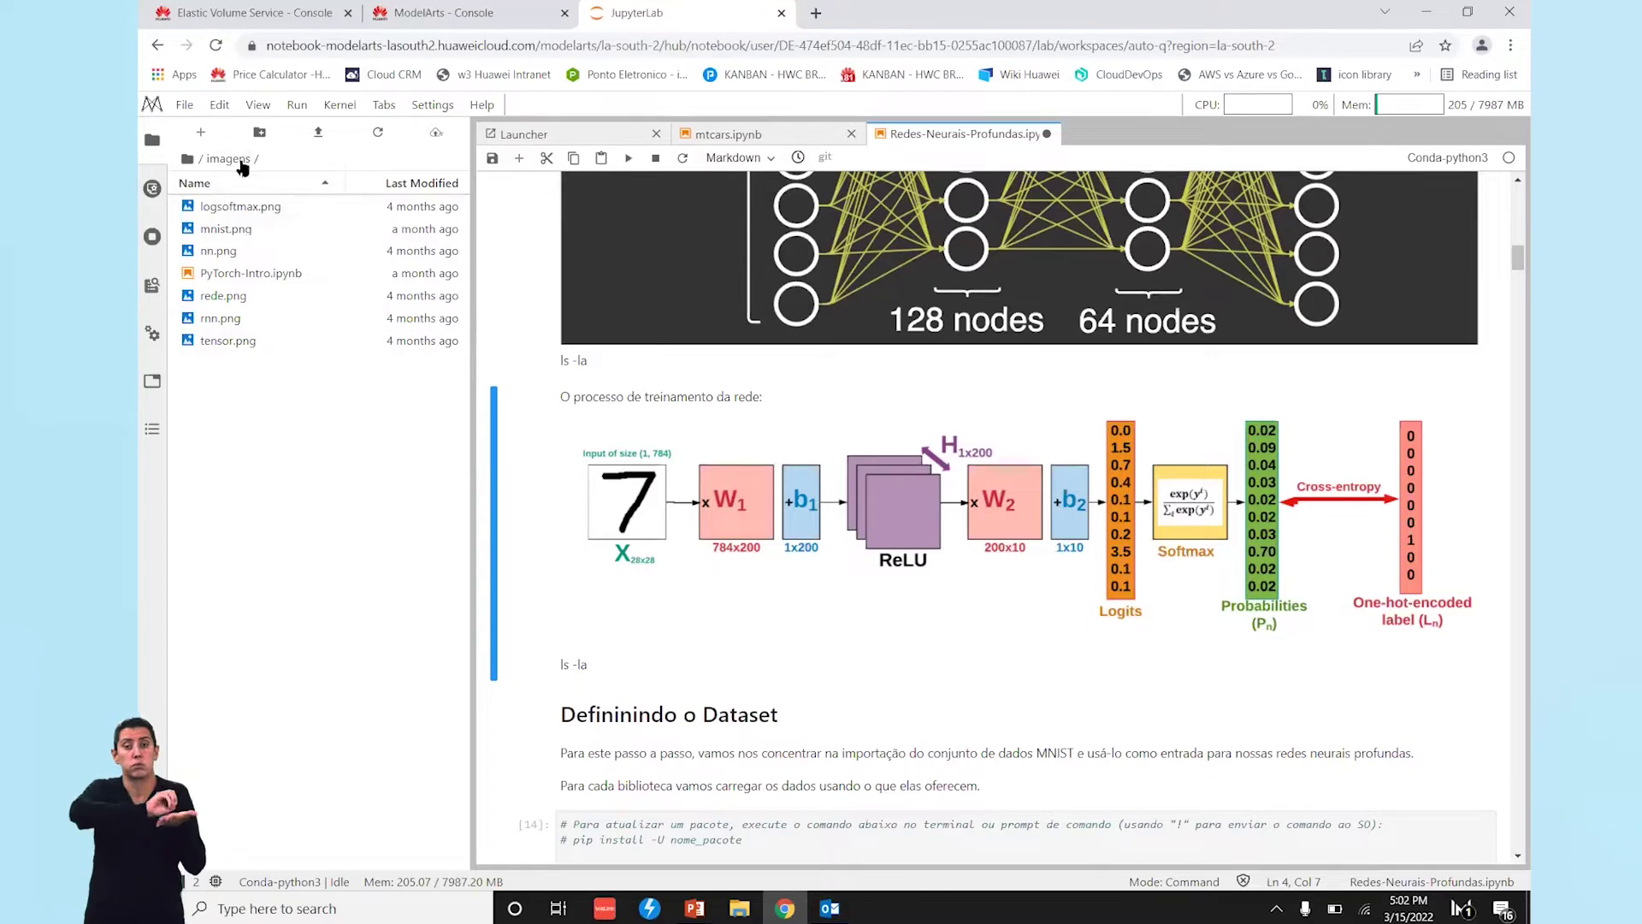
left_click(189, 161)
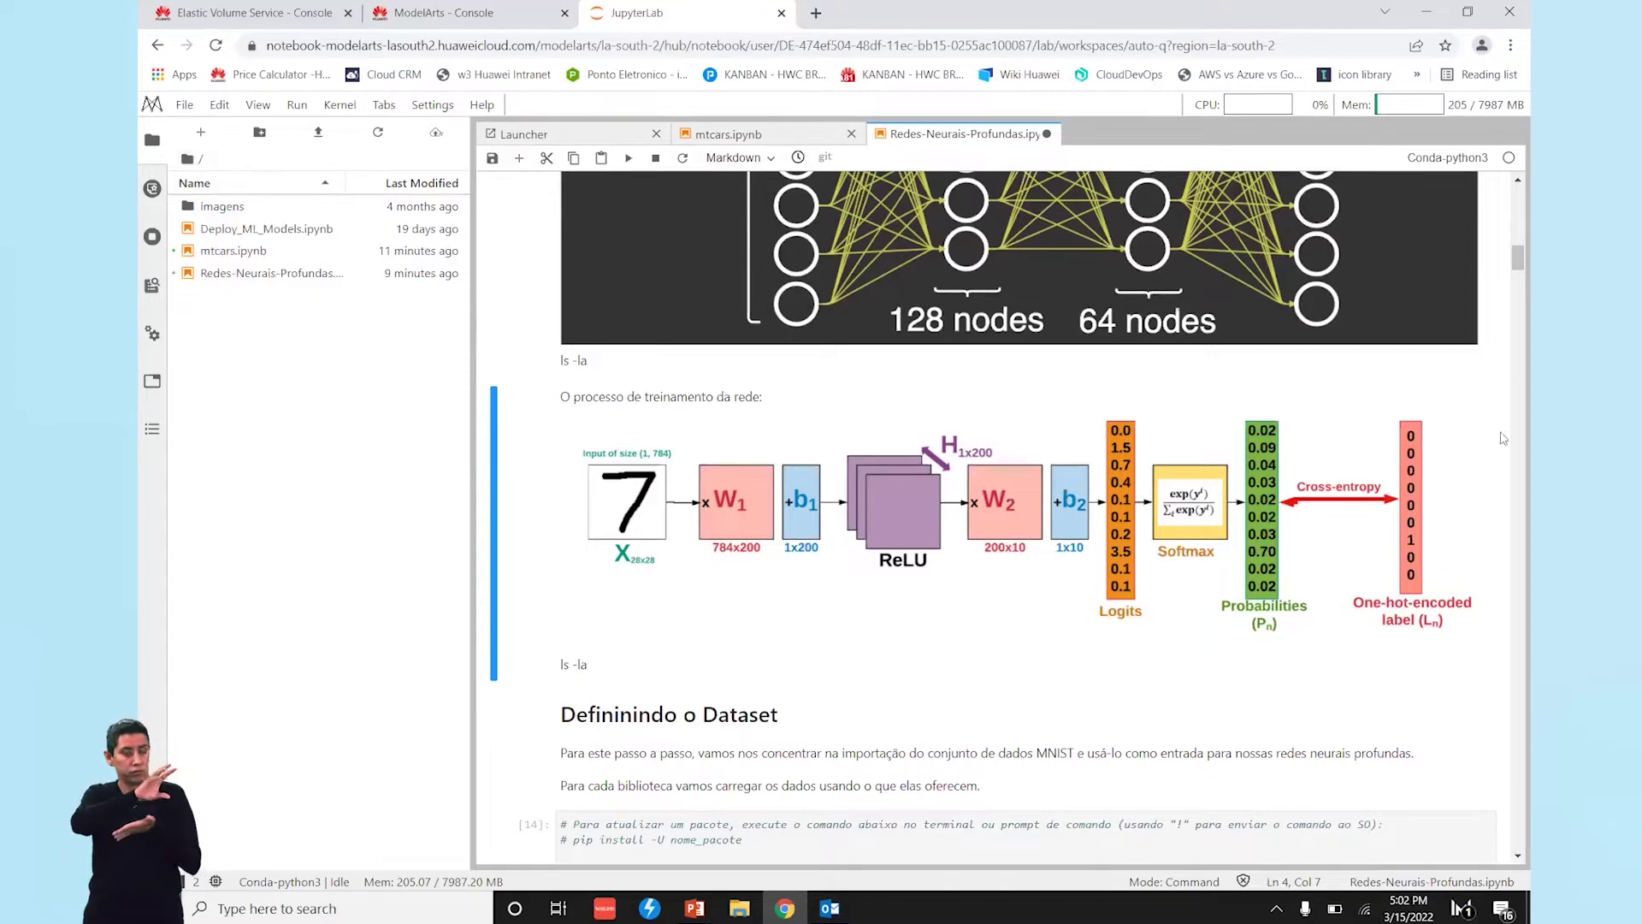
scroll(1508, 270, "down", 5)
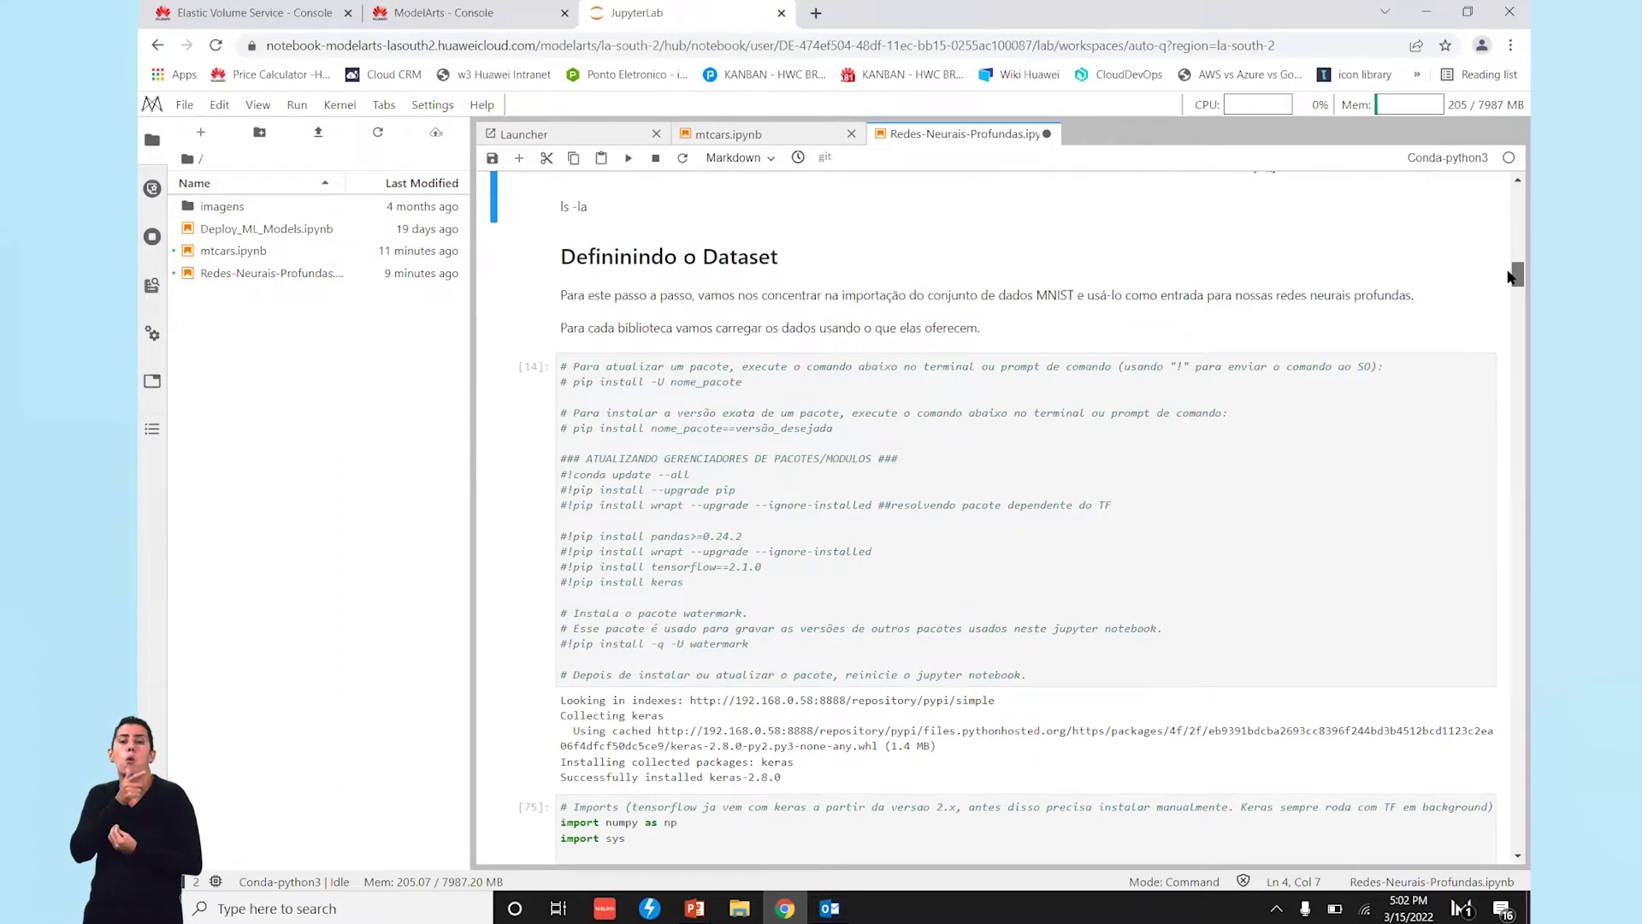
left_click_drag(1509, 276, 1510, 278)
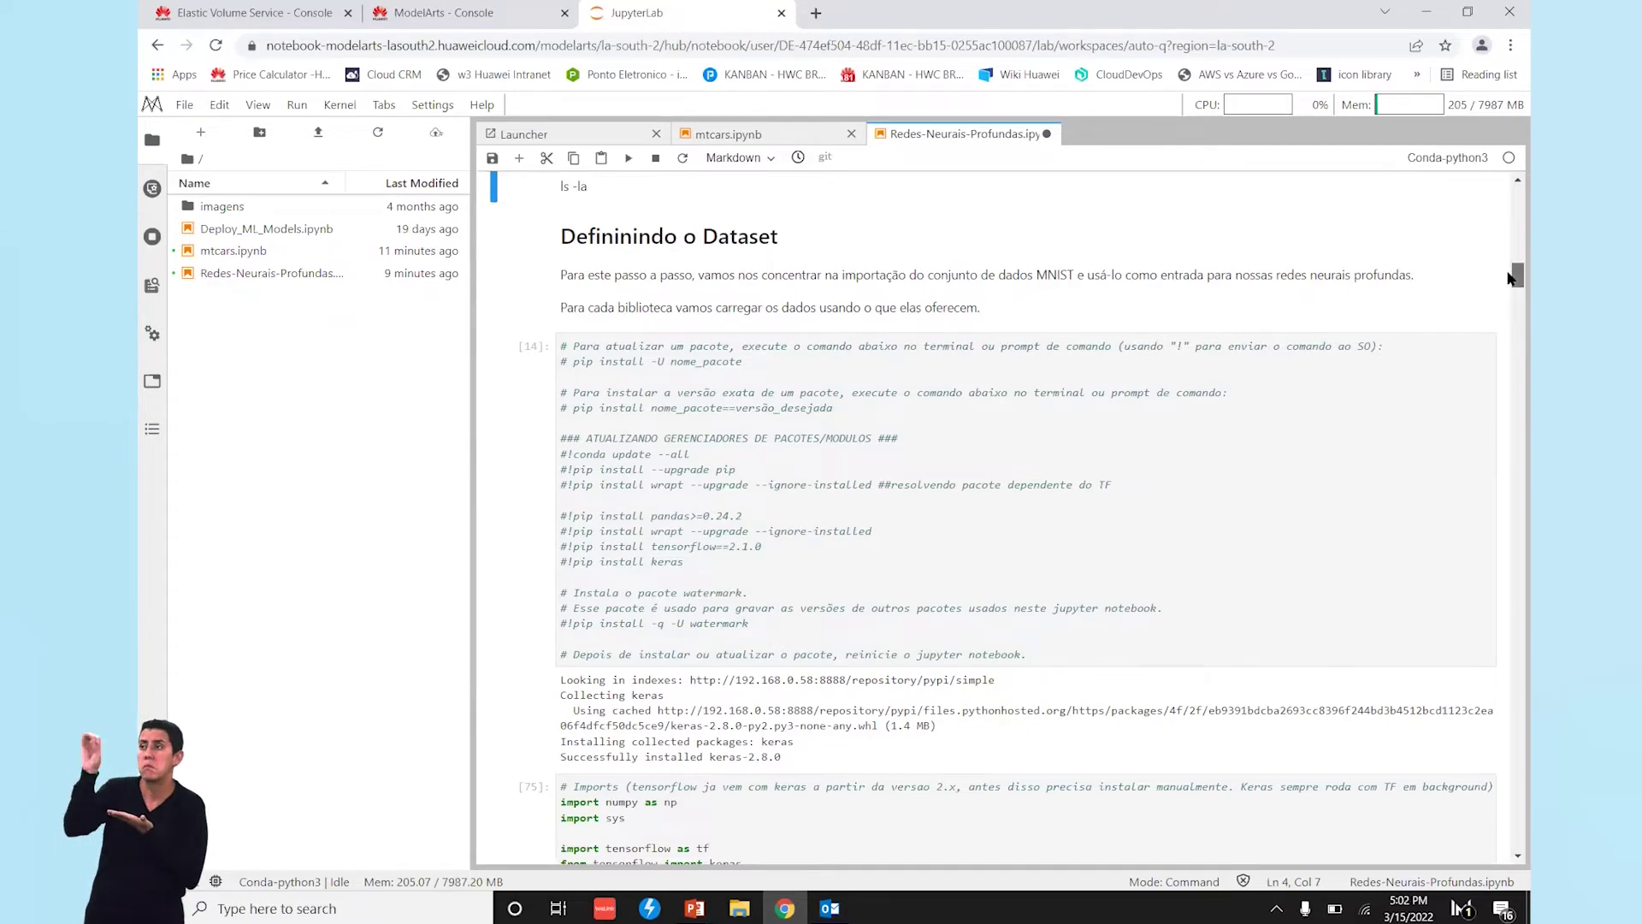
left_click_drag(1510, 278, 1509, 285)
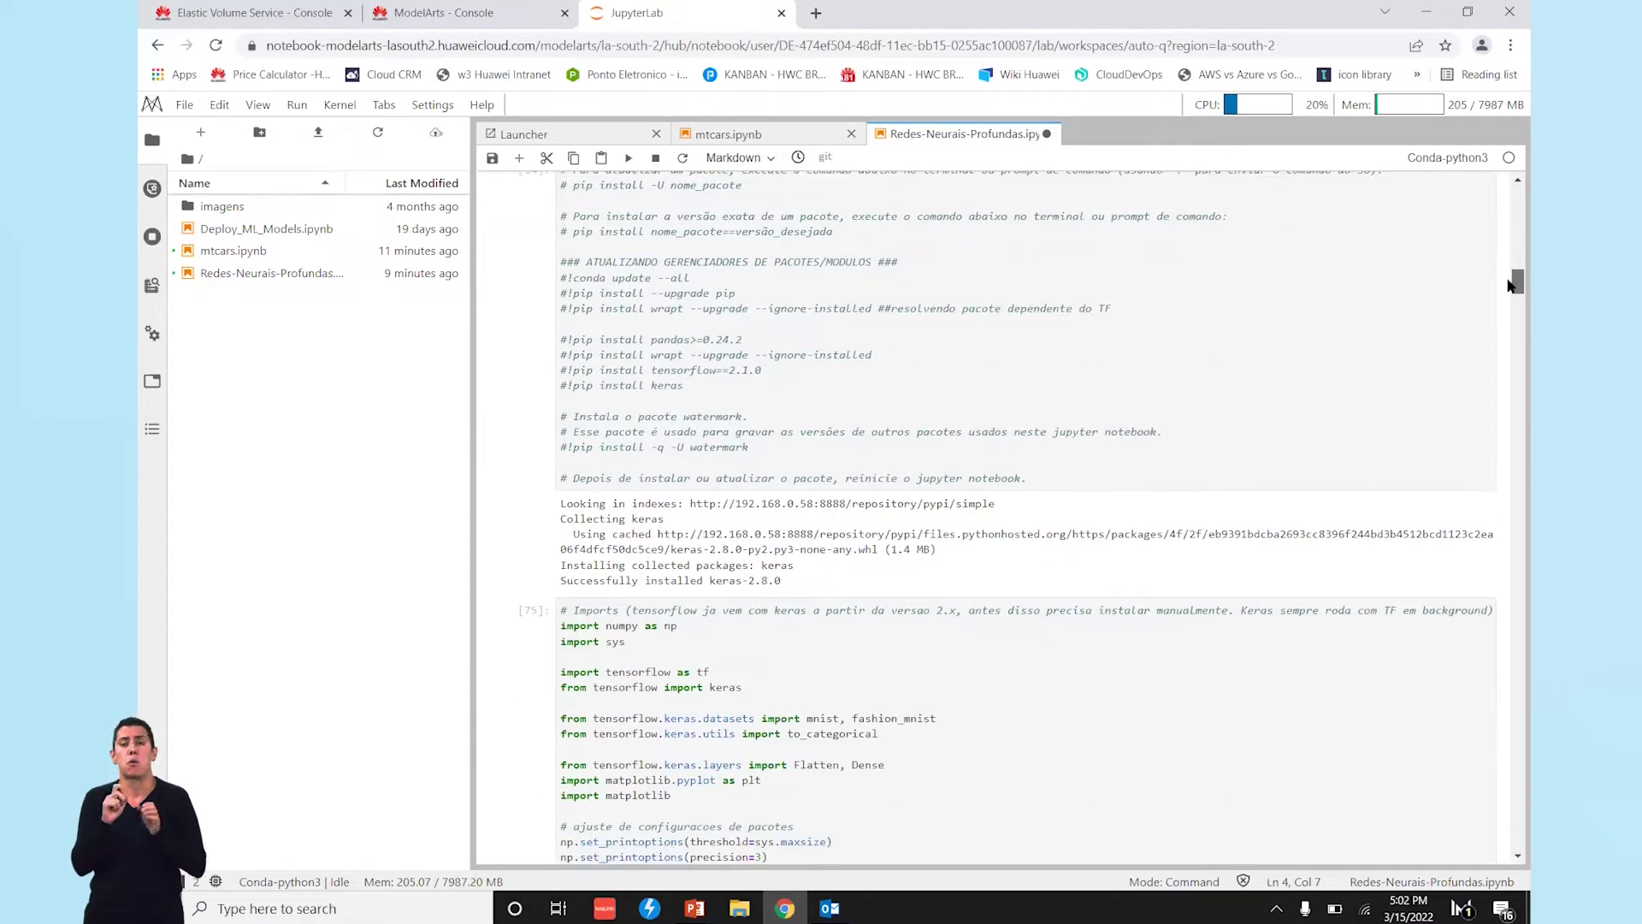
left_click_drag(1509, 285, 1509, 276)
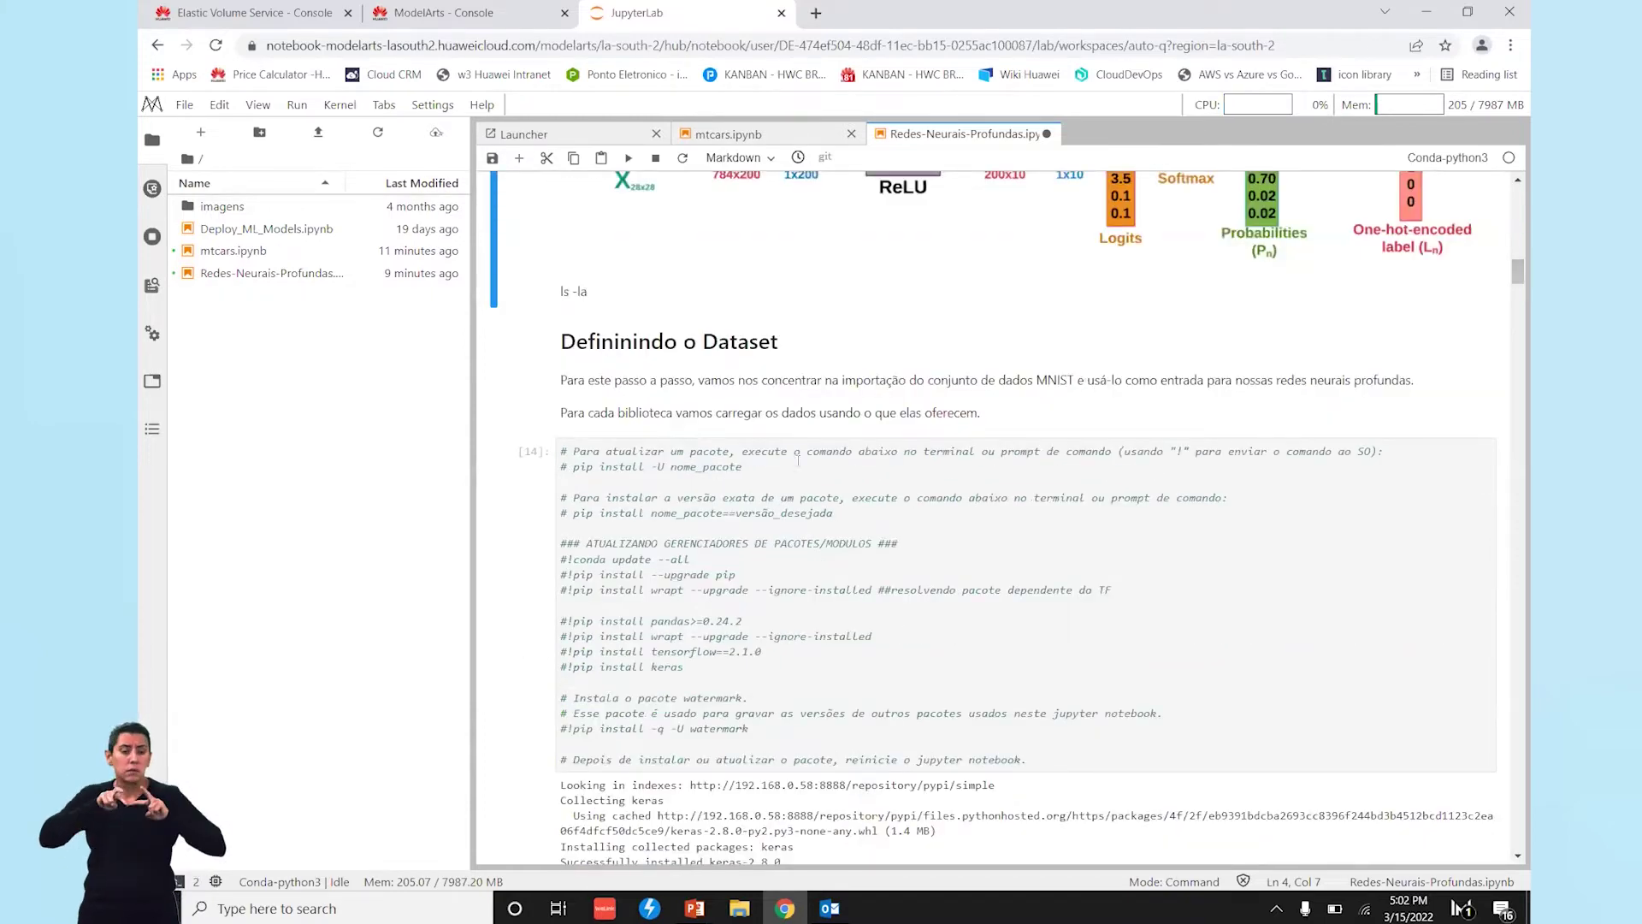
left_click_drag(1511, 278, 1509, 197)
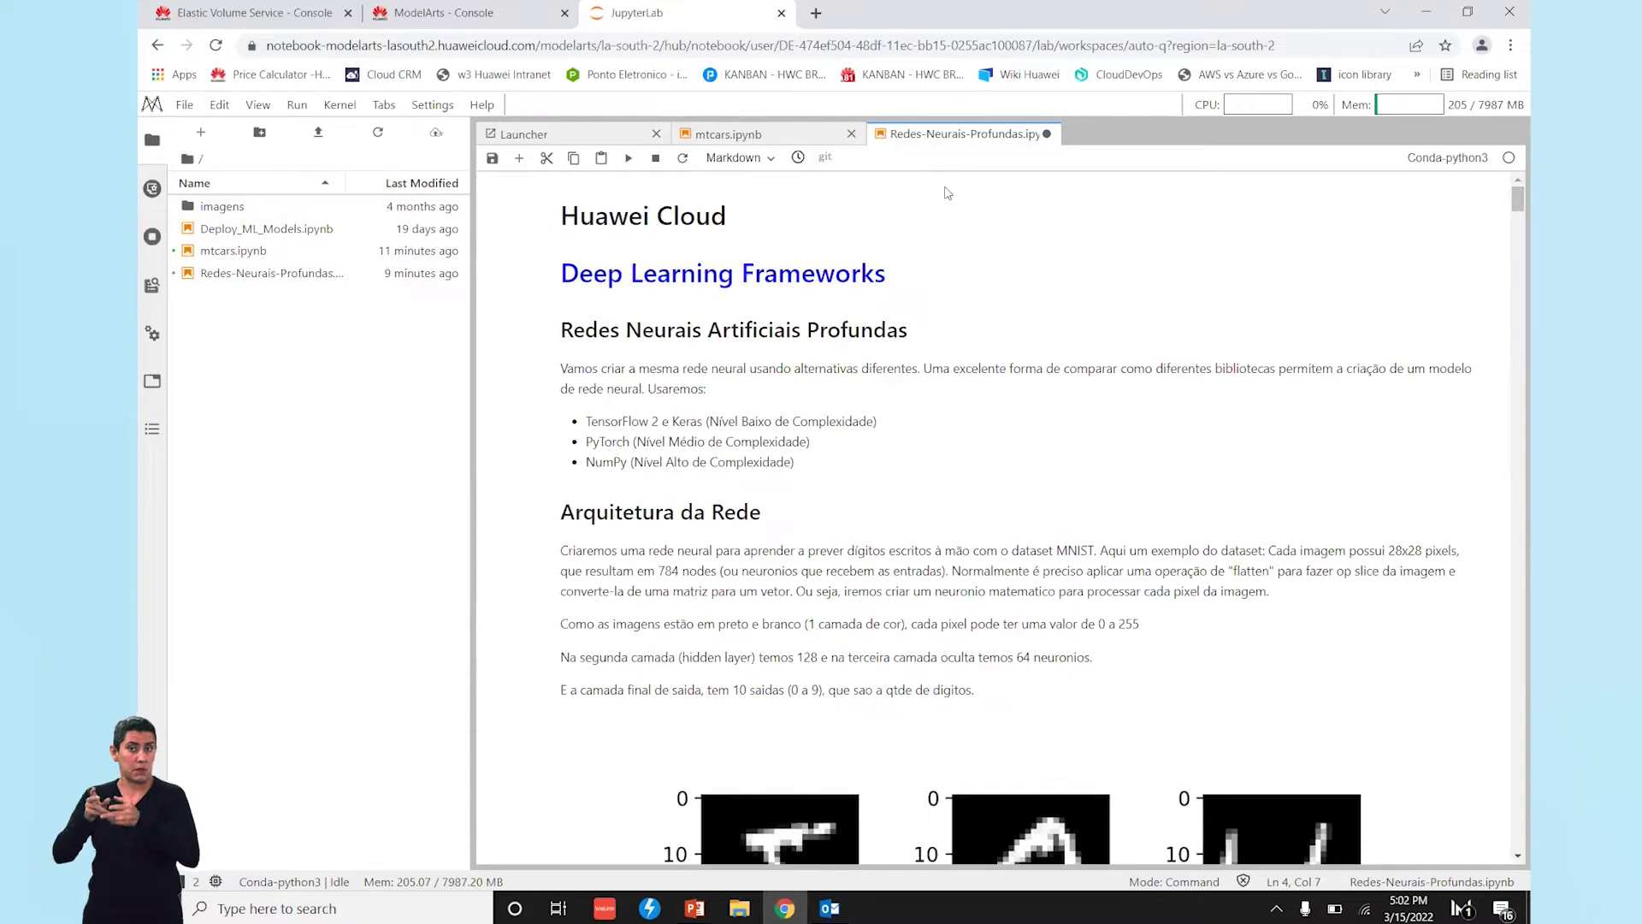
View the kernel options in the JupyterLab launcher and return to the notebook instance list in the ModelArts console
left_click(637, 135)
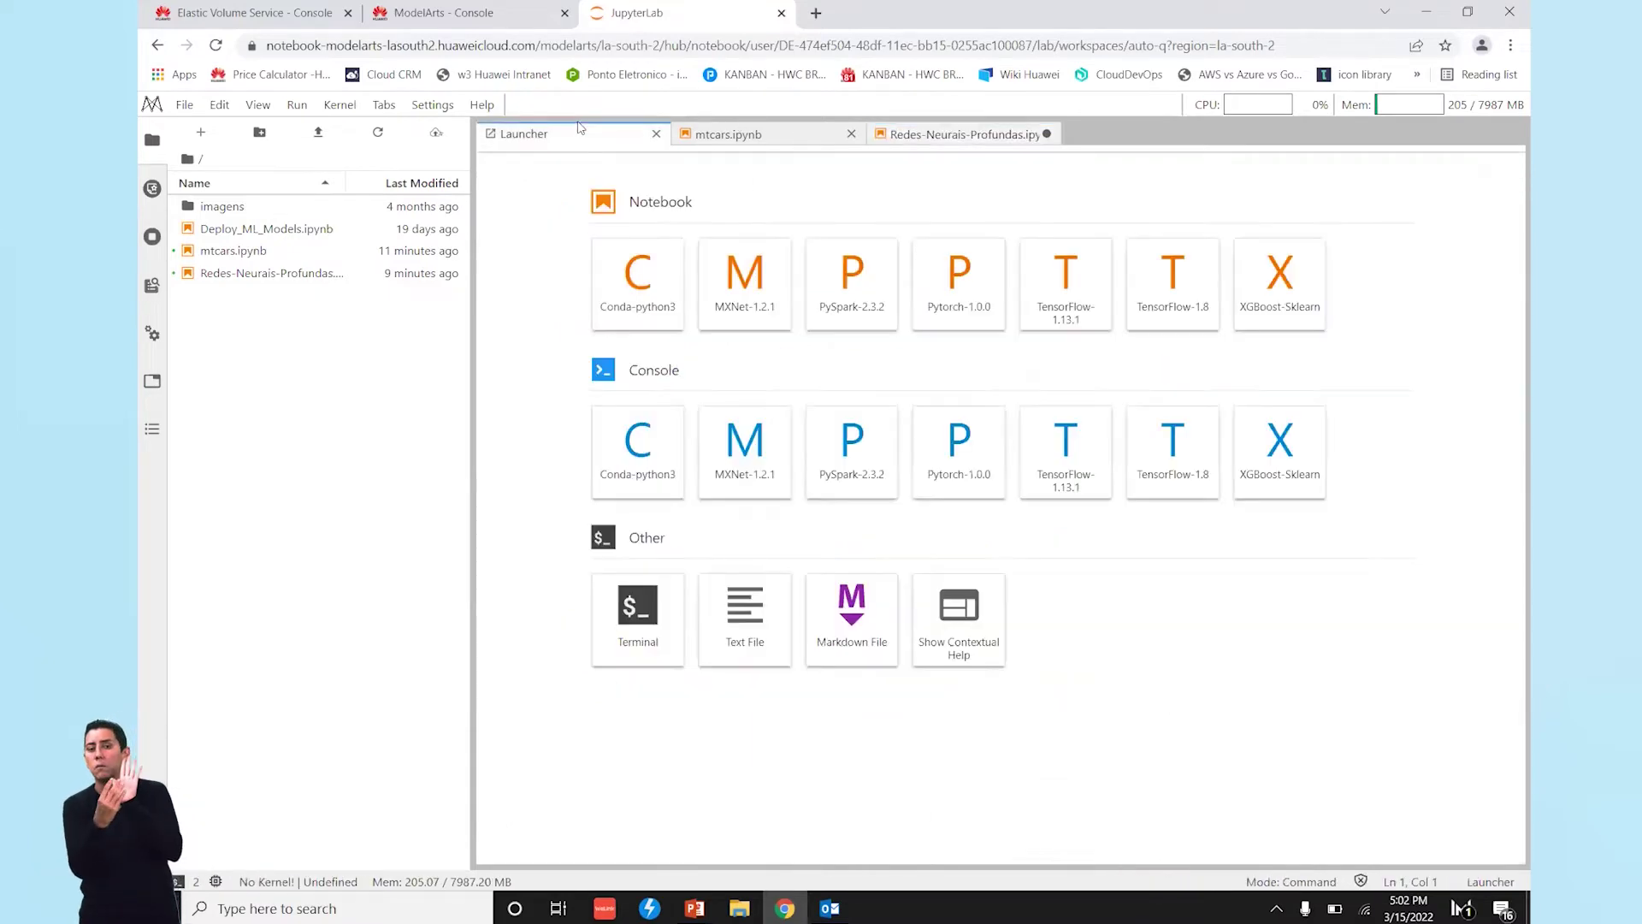
left_click(474, 9)
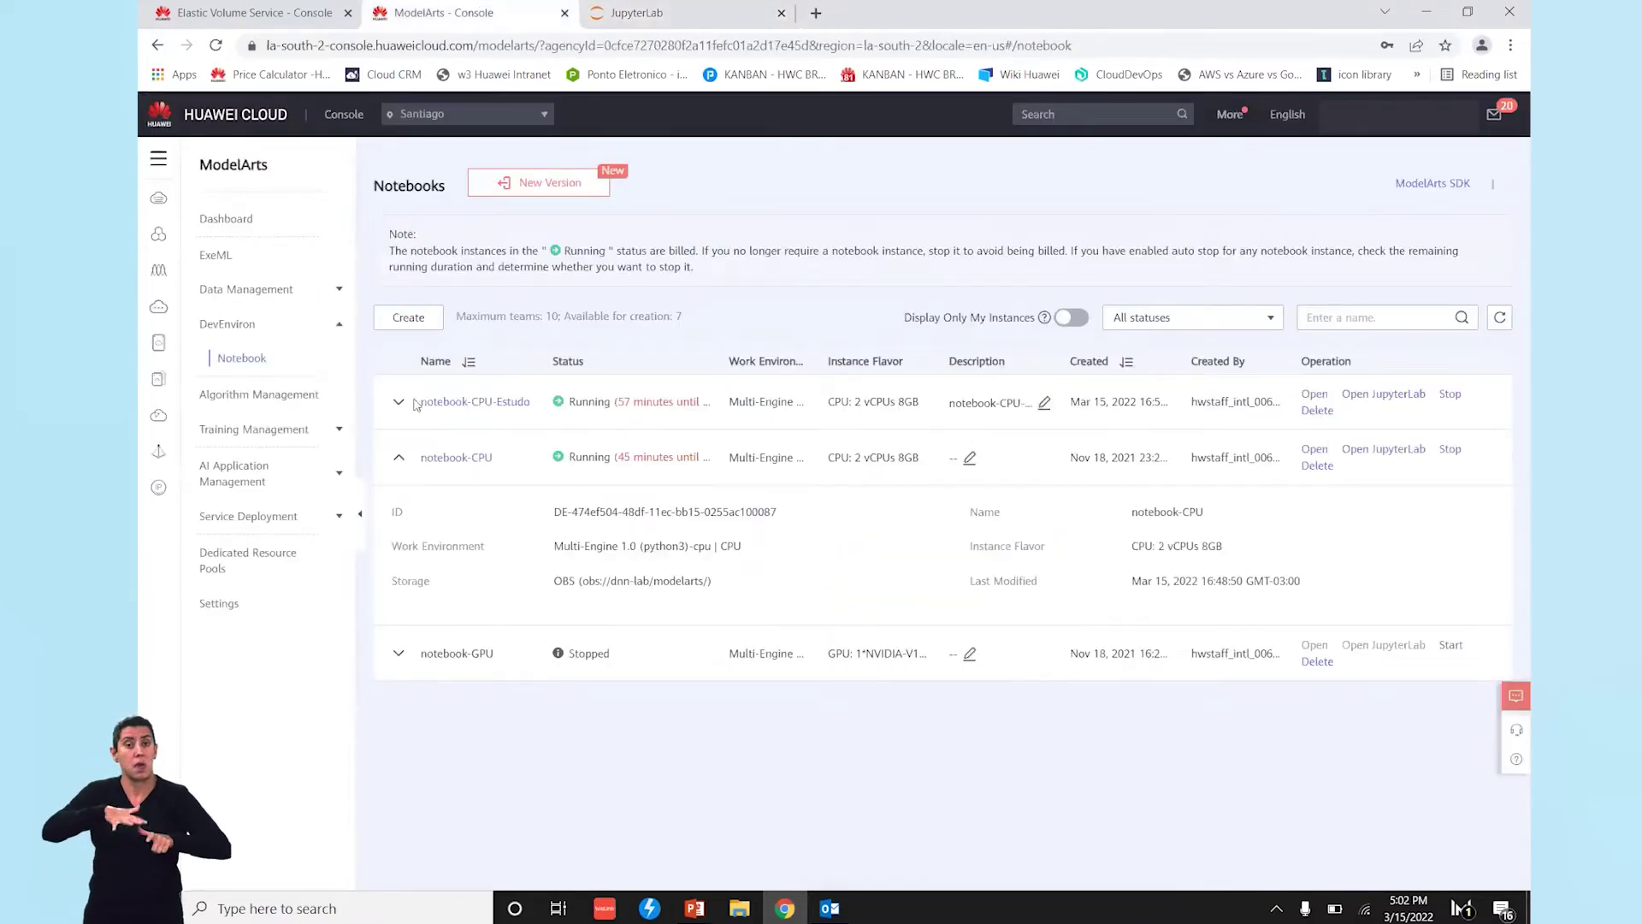
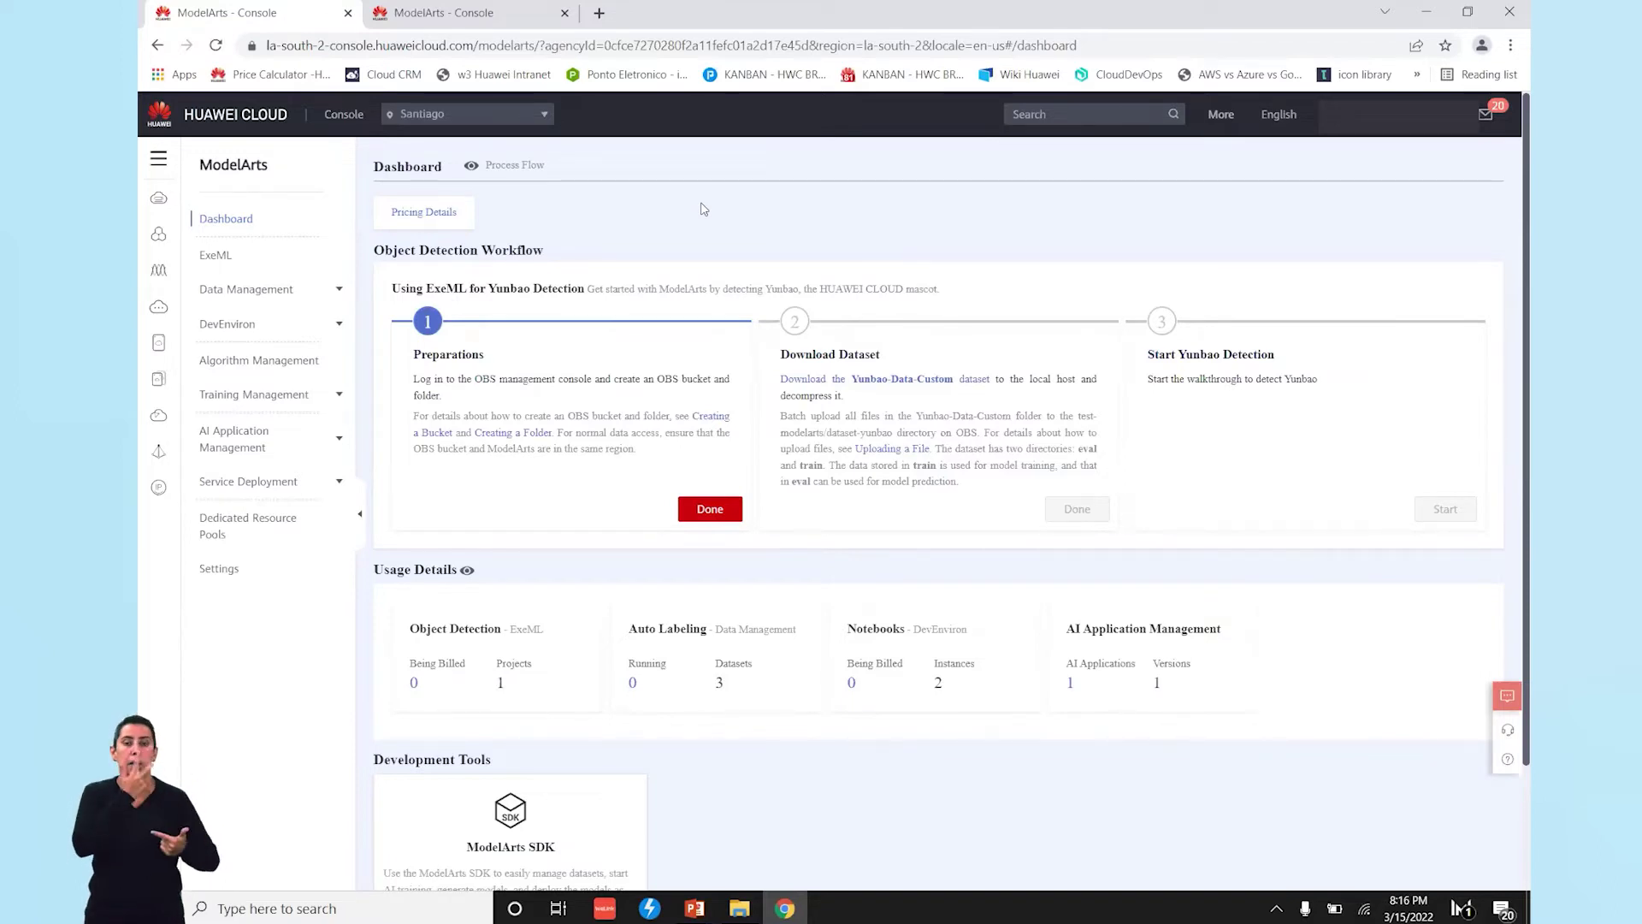
Start a new ExeML object detection project and name it exeML-detector_mascaras
left_click(242, 257)
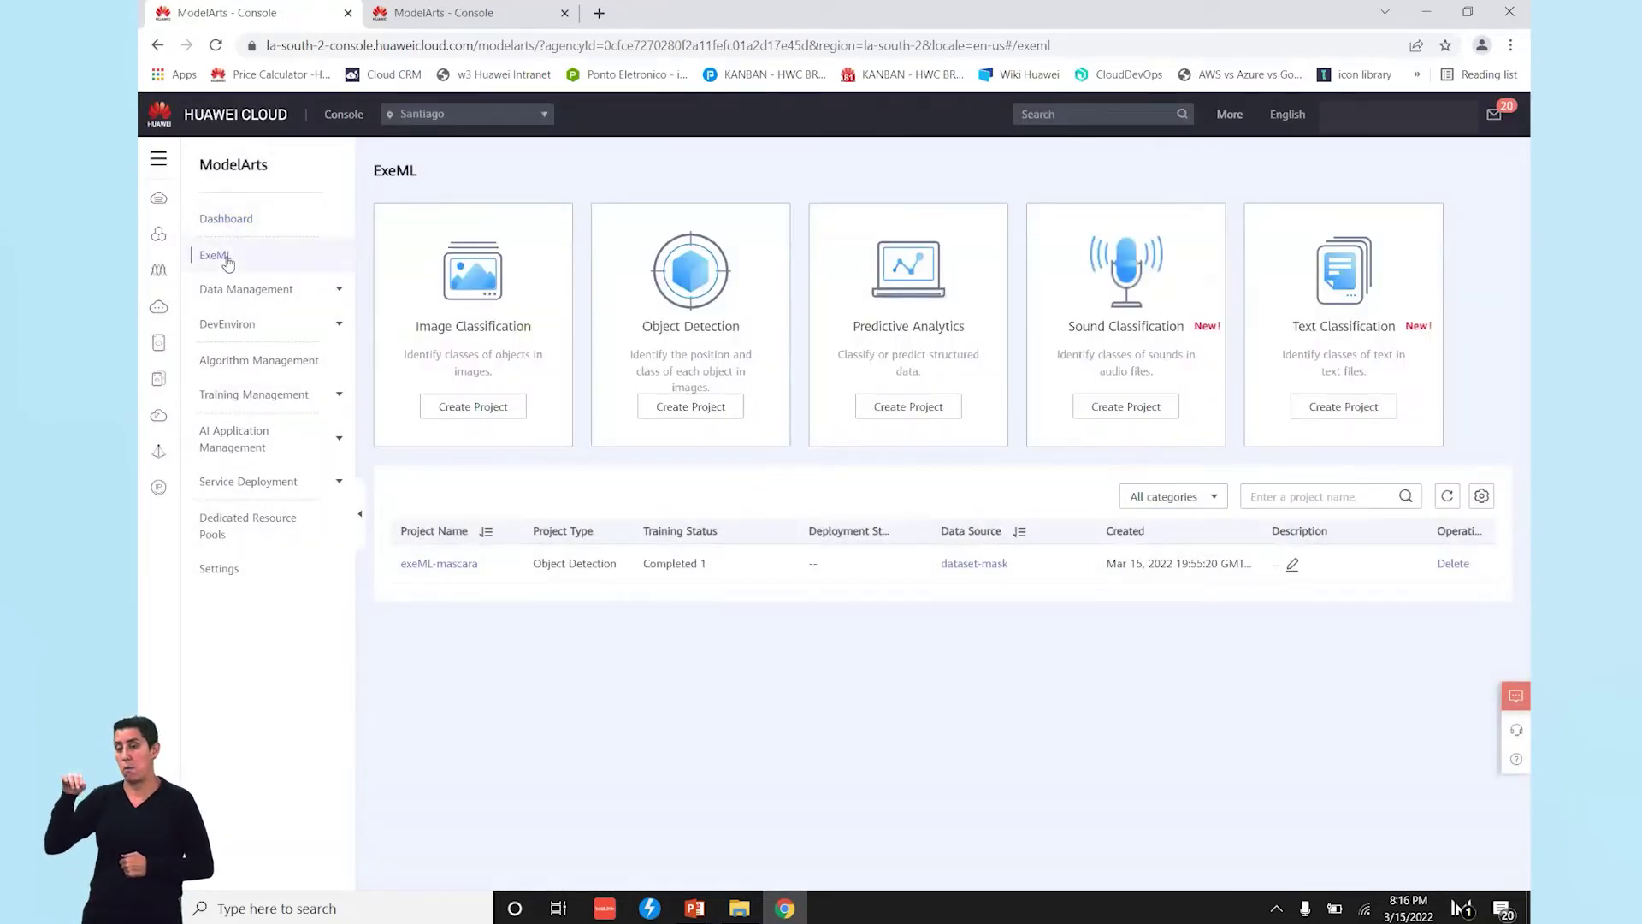
left_click(228, 262)
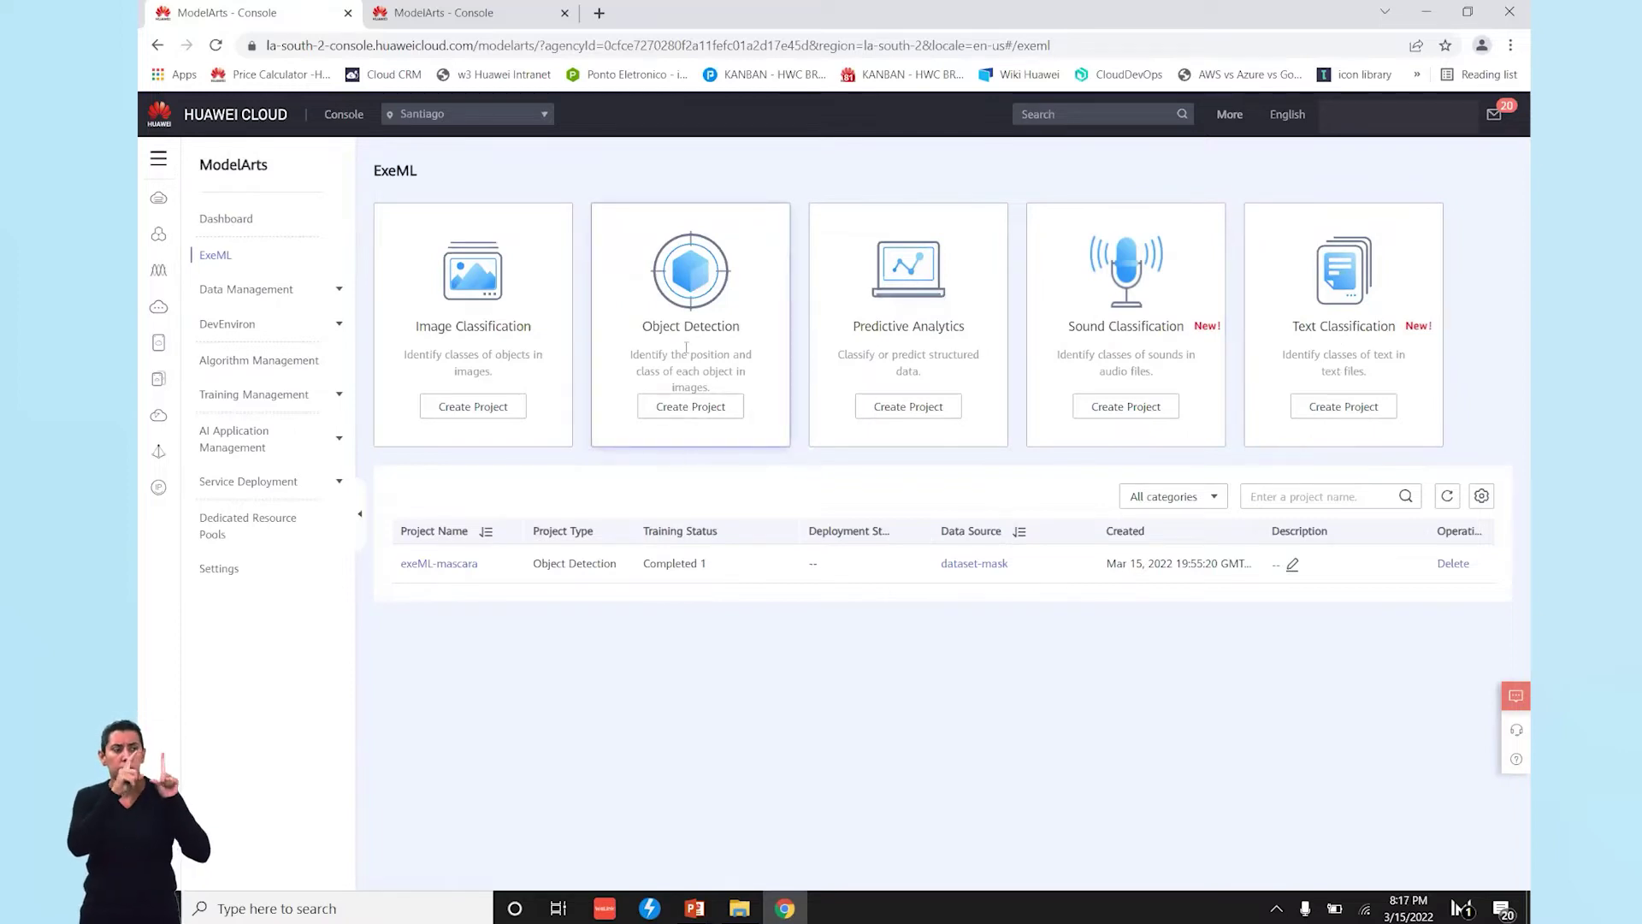
left_click(697, 408)
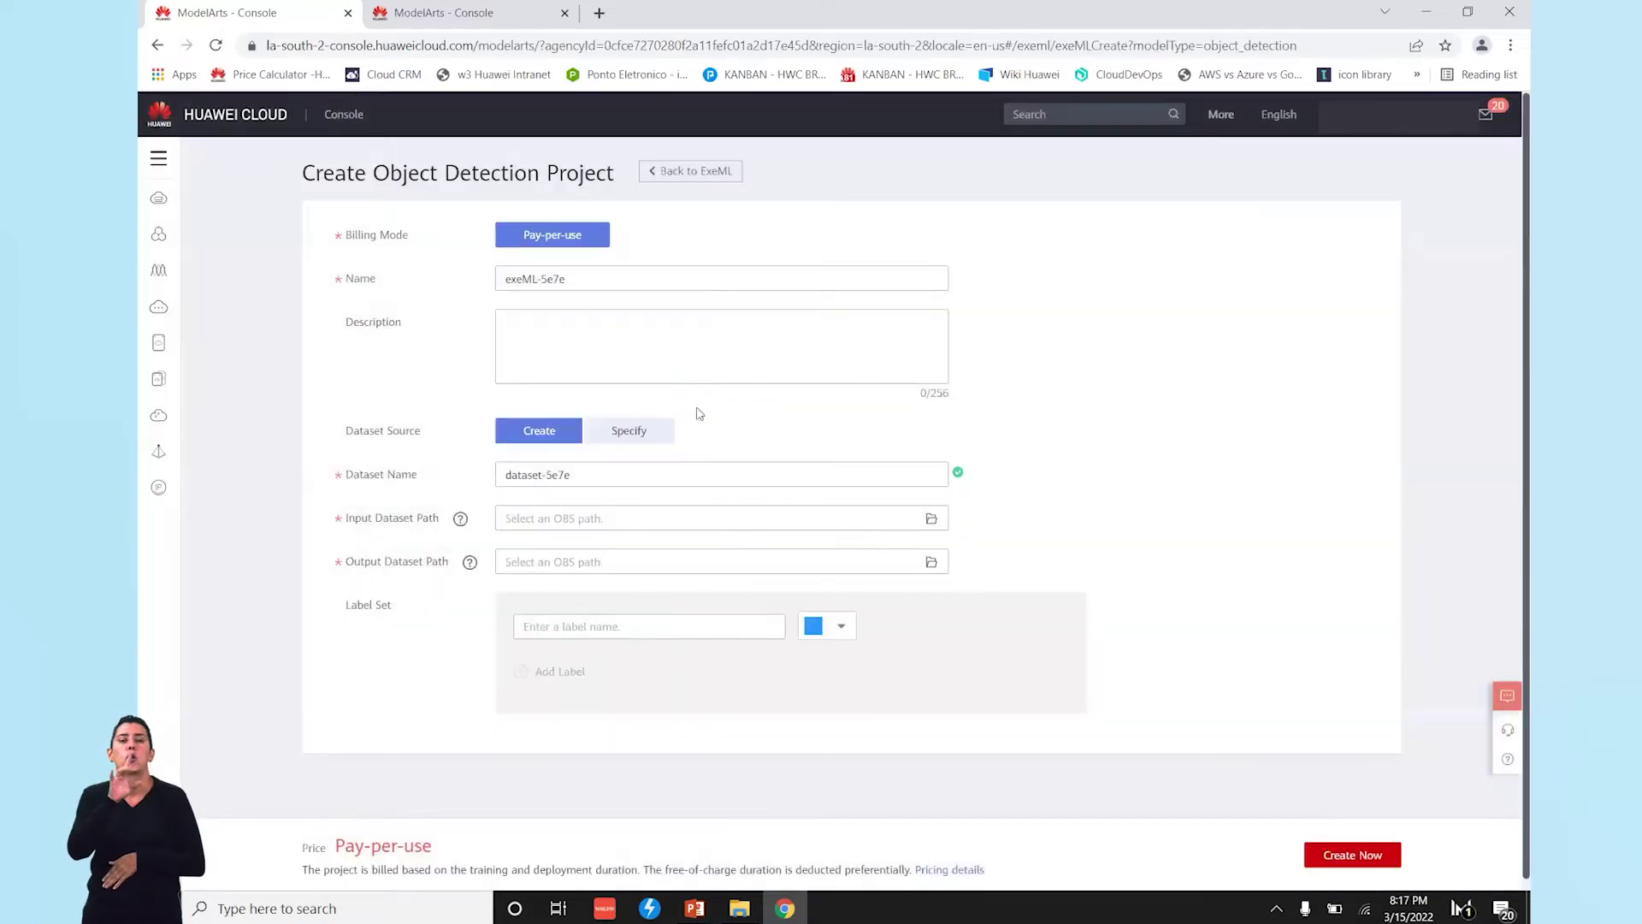
left_click(597, 281)
key("BackSpace")
key("BackSpace")
key("BackSpace")
key("BackSpace")
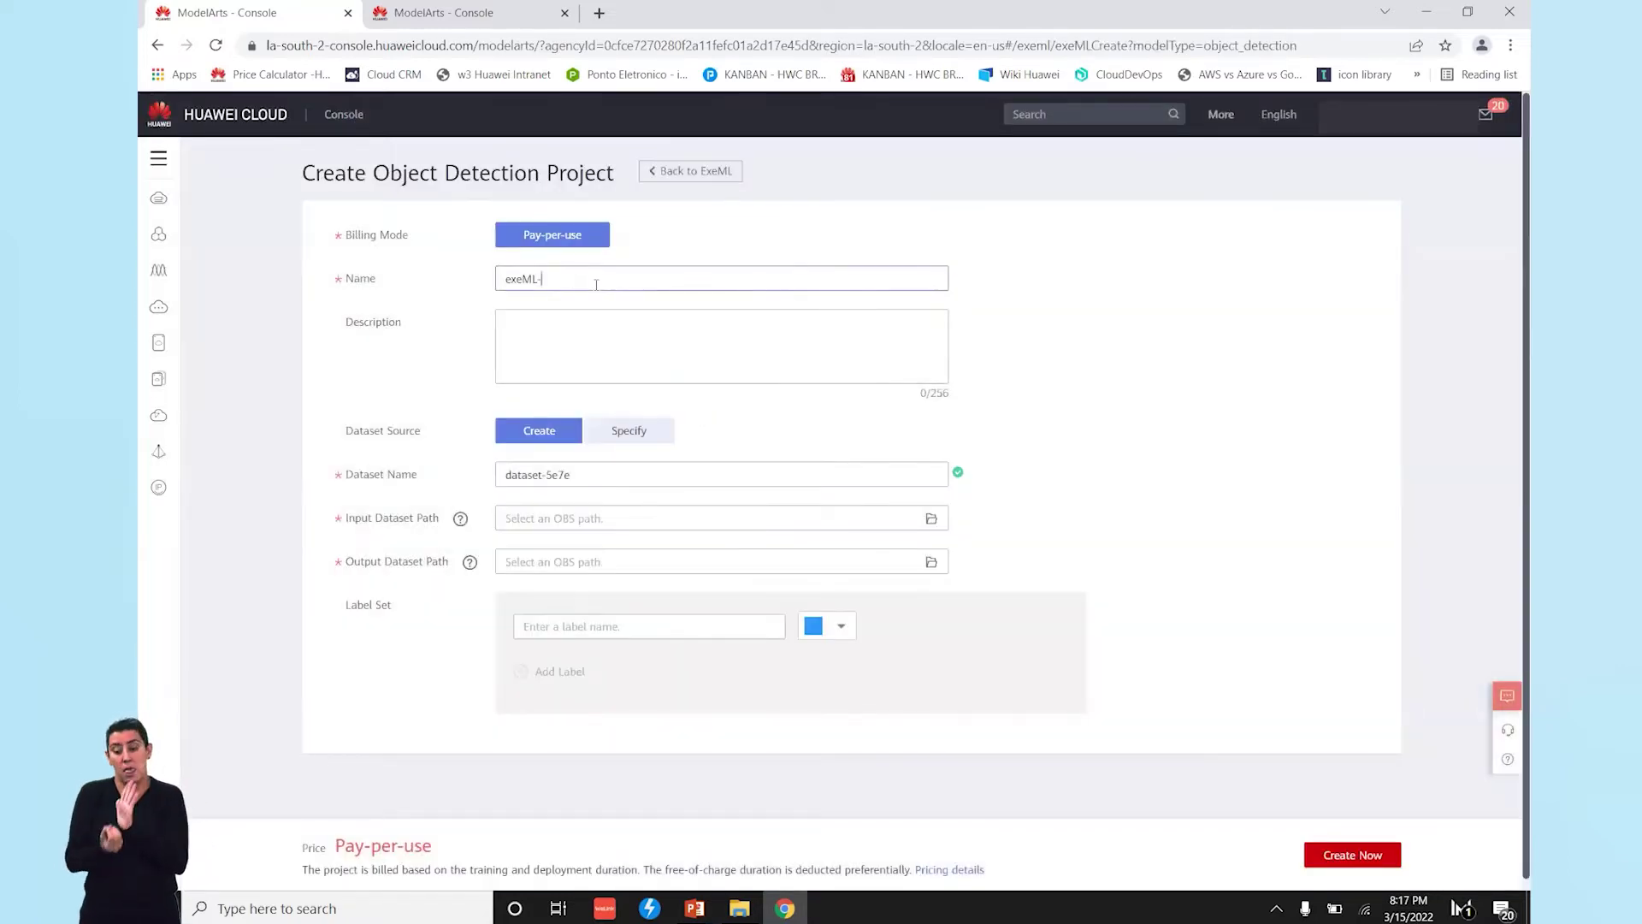
type("detector")
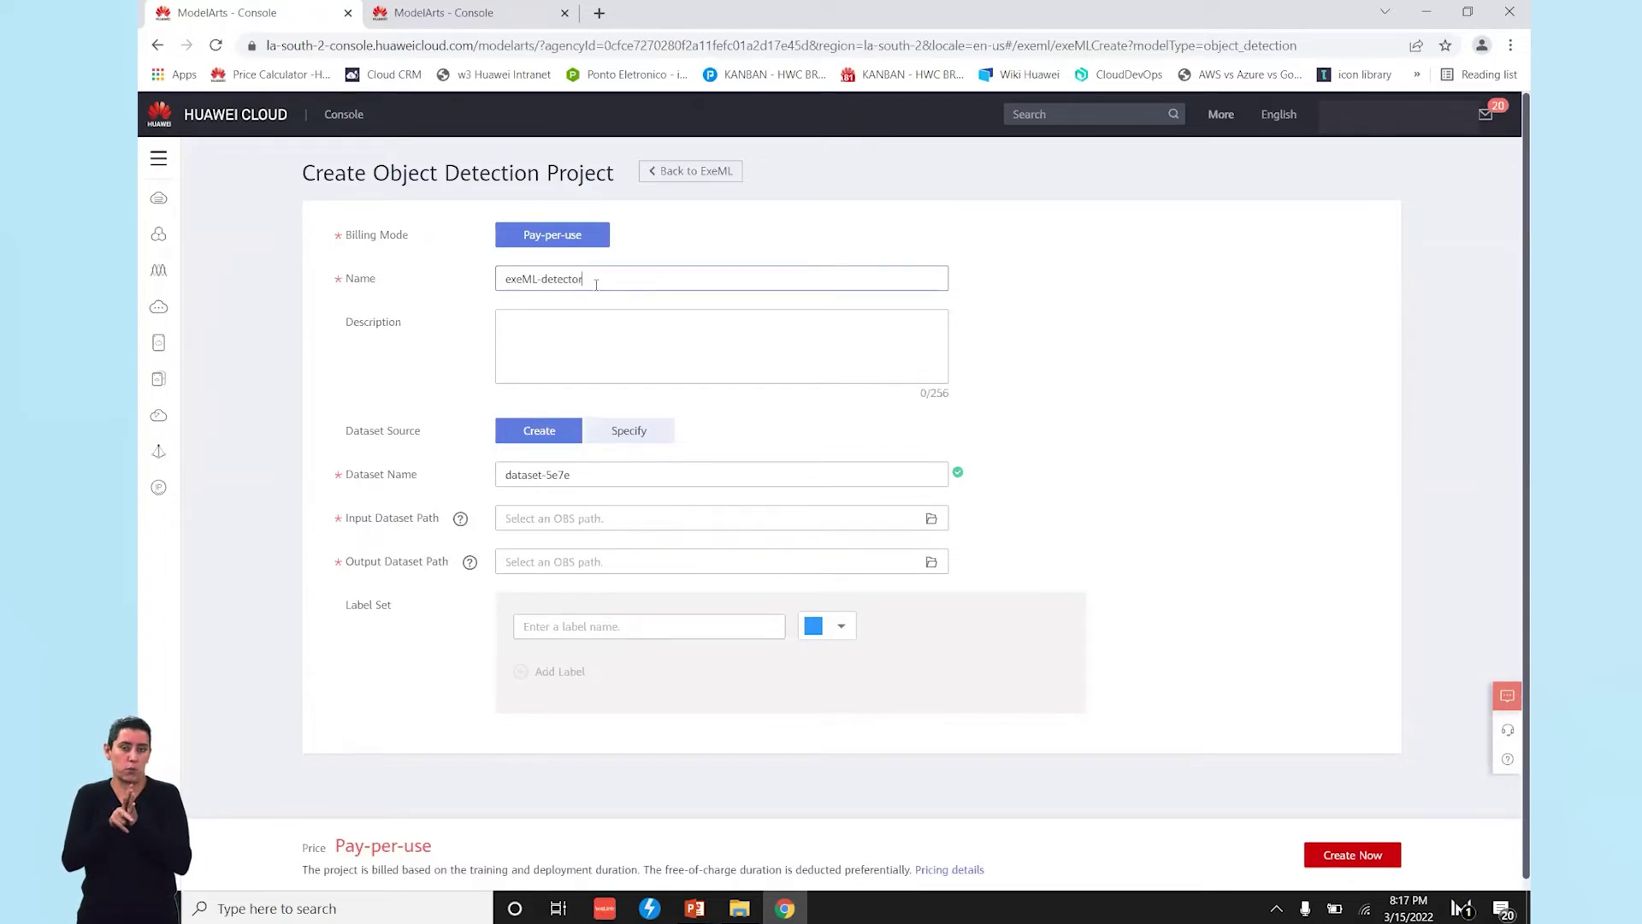
type("_mascaras")
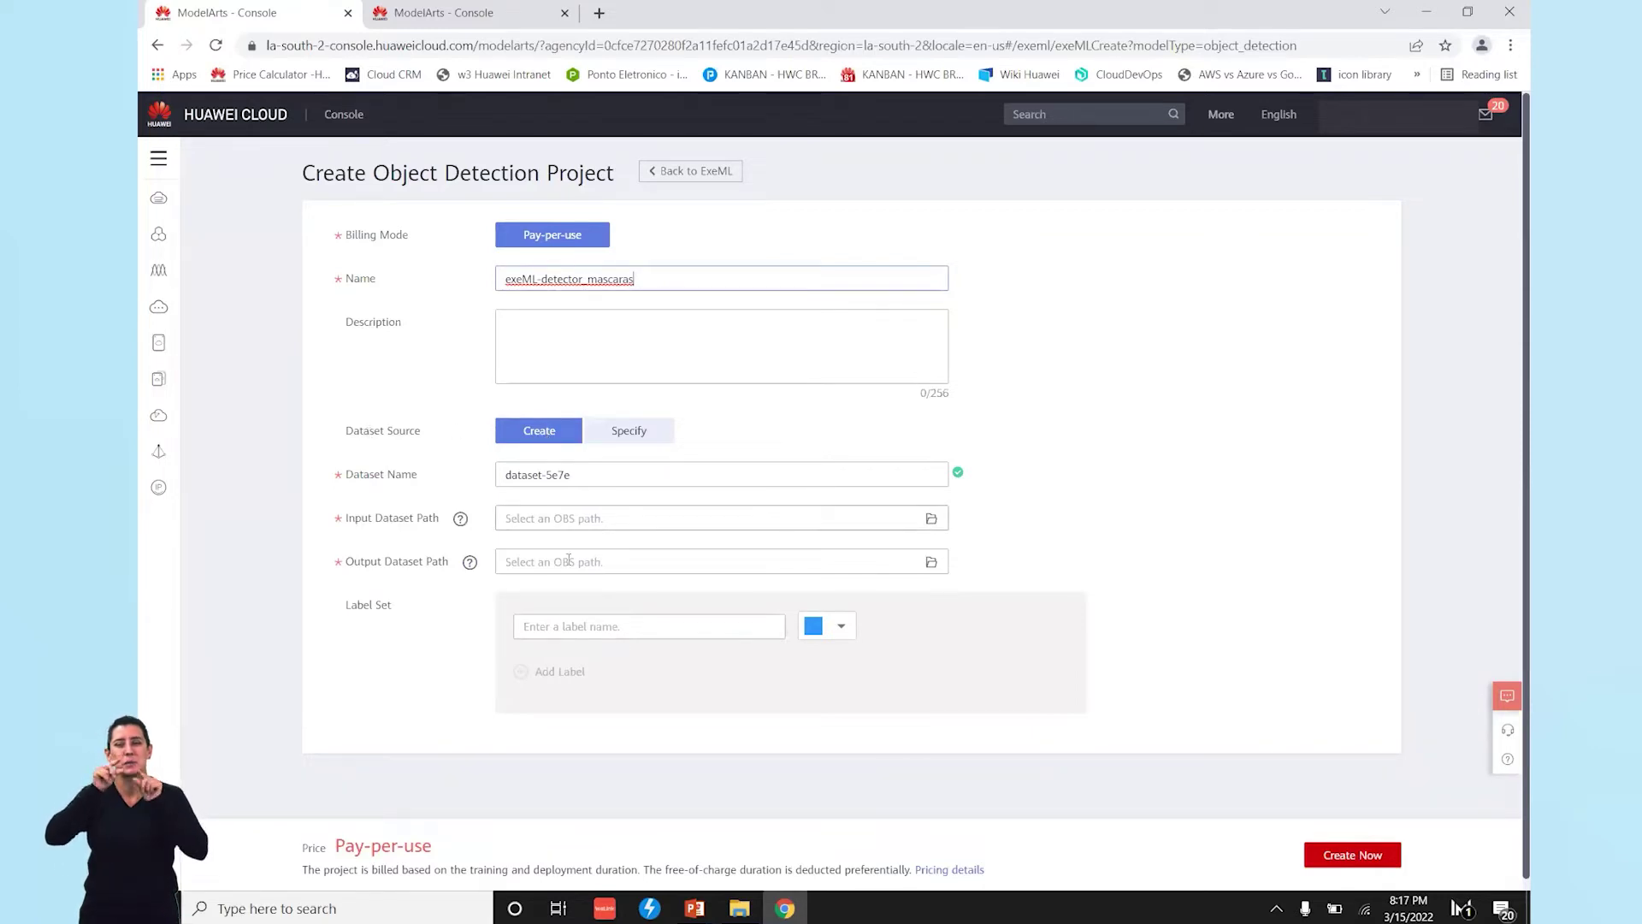
Specify the existing dataset-mask as the project's dataset and create the project
left_click(634, 433)
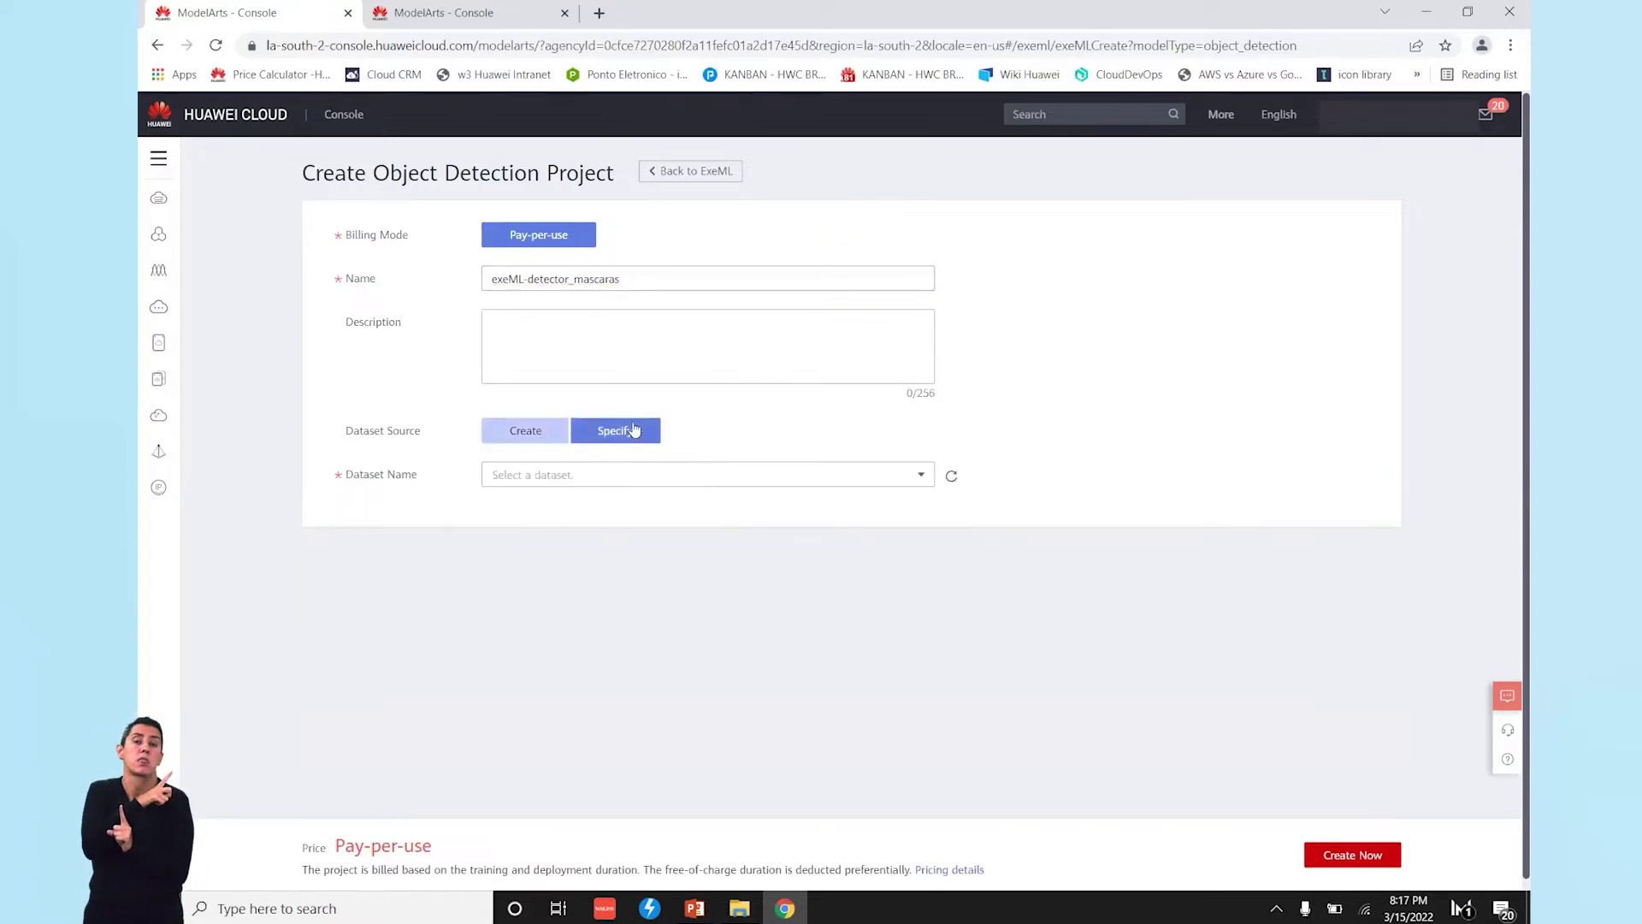
left_click(923, 478)
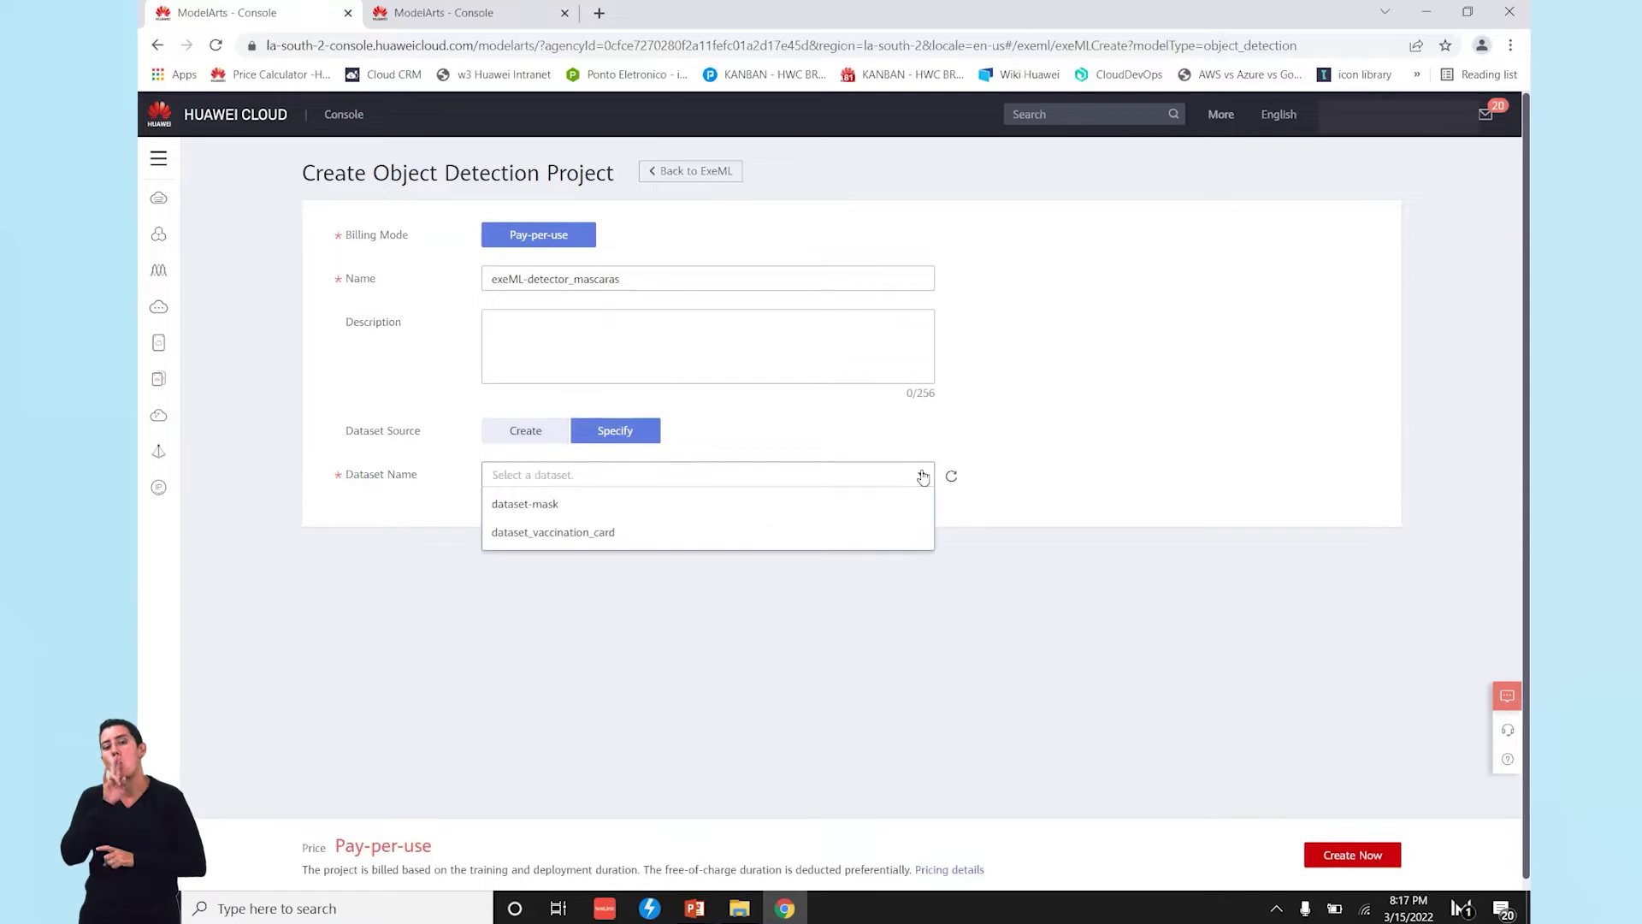
left_click(548, 505)
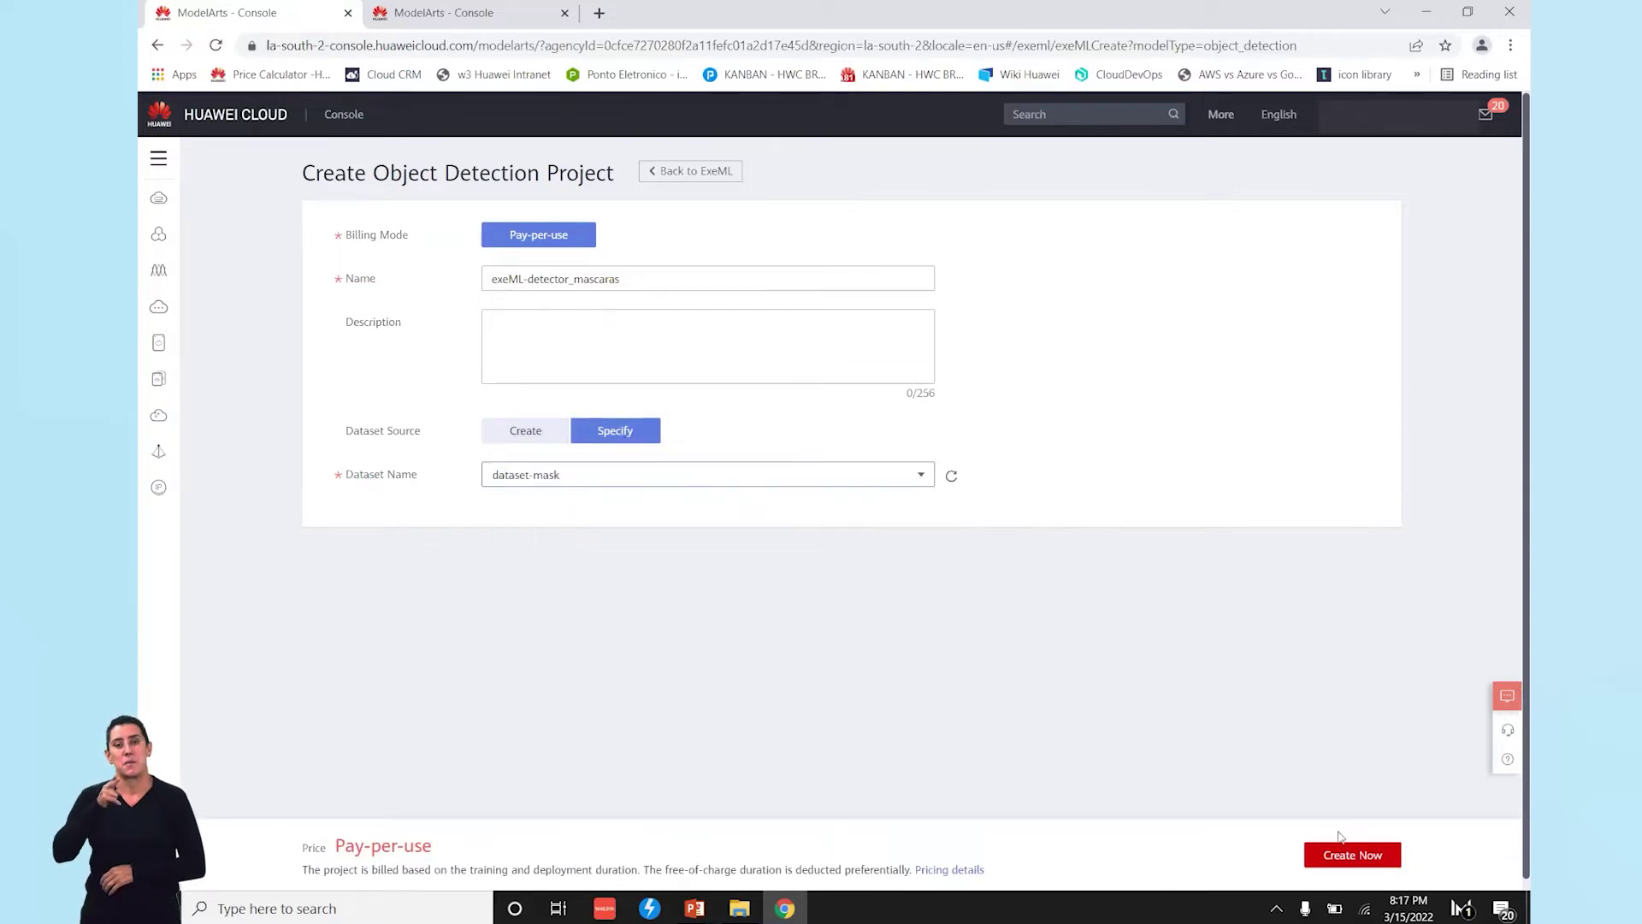
left_click(1349, 857)
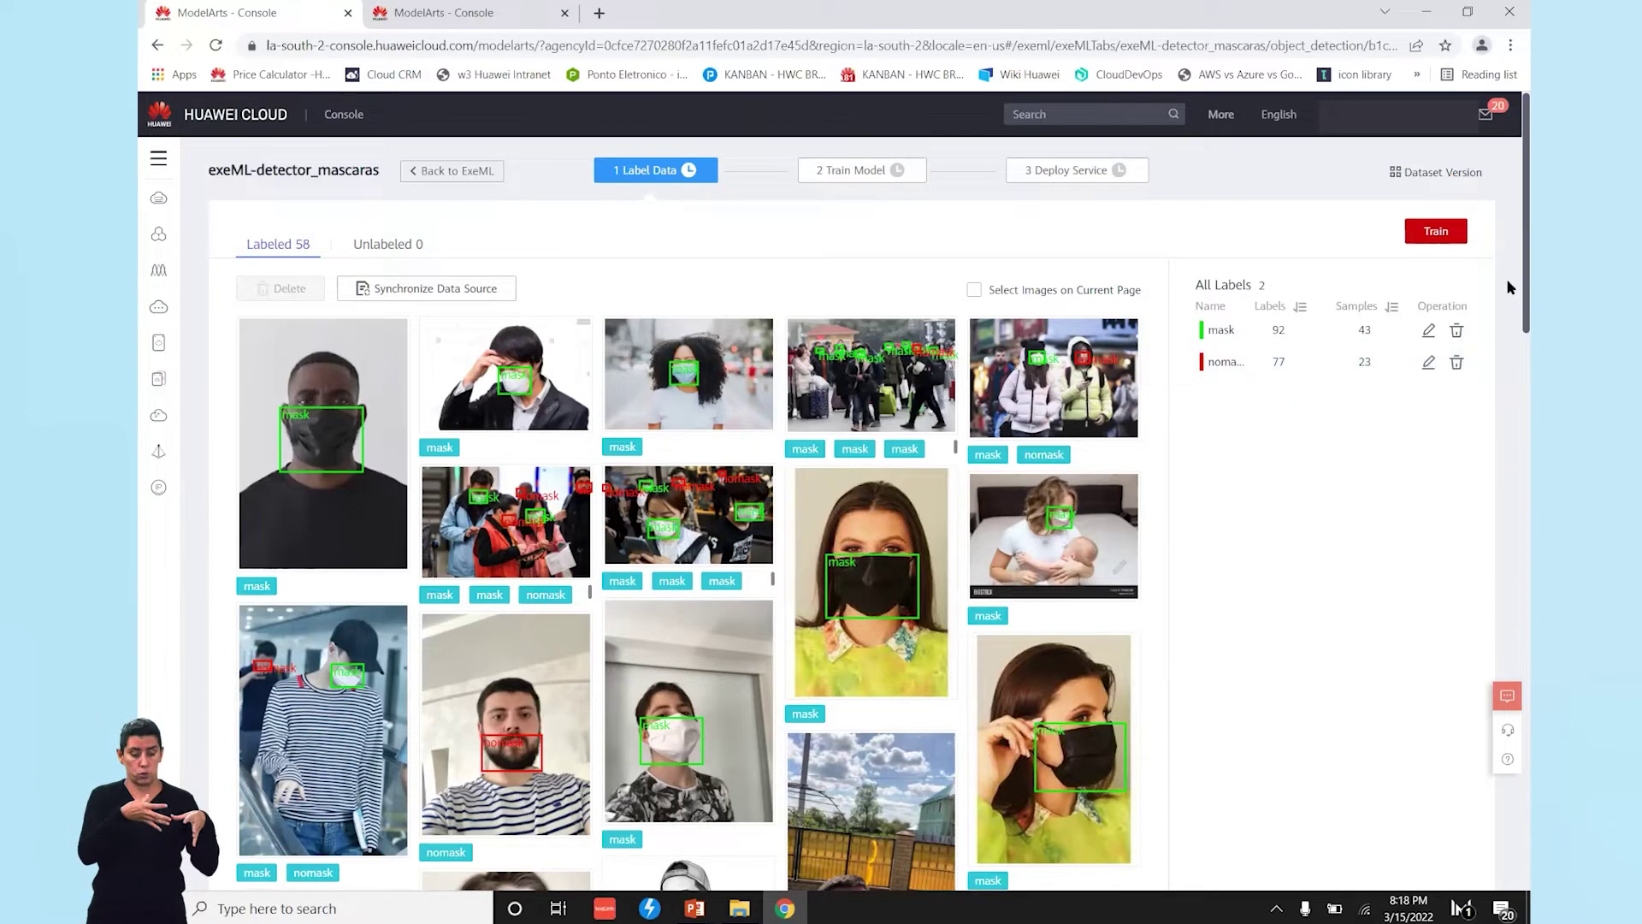
Review the labeled images and submit model training with the default configuration, keeping NV_P4 as the expected inference hardware
scroll(1506, 287, "down", 8)
scroll(1506, 489, "up", 8)
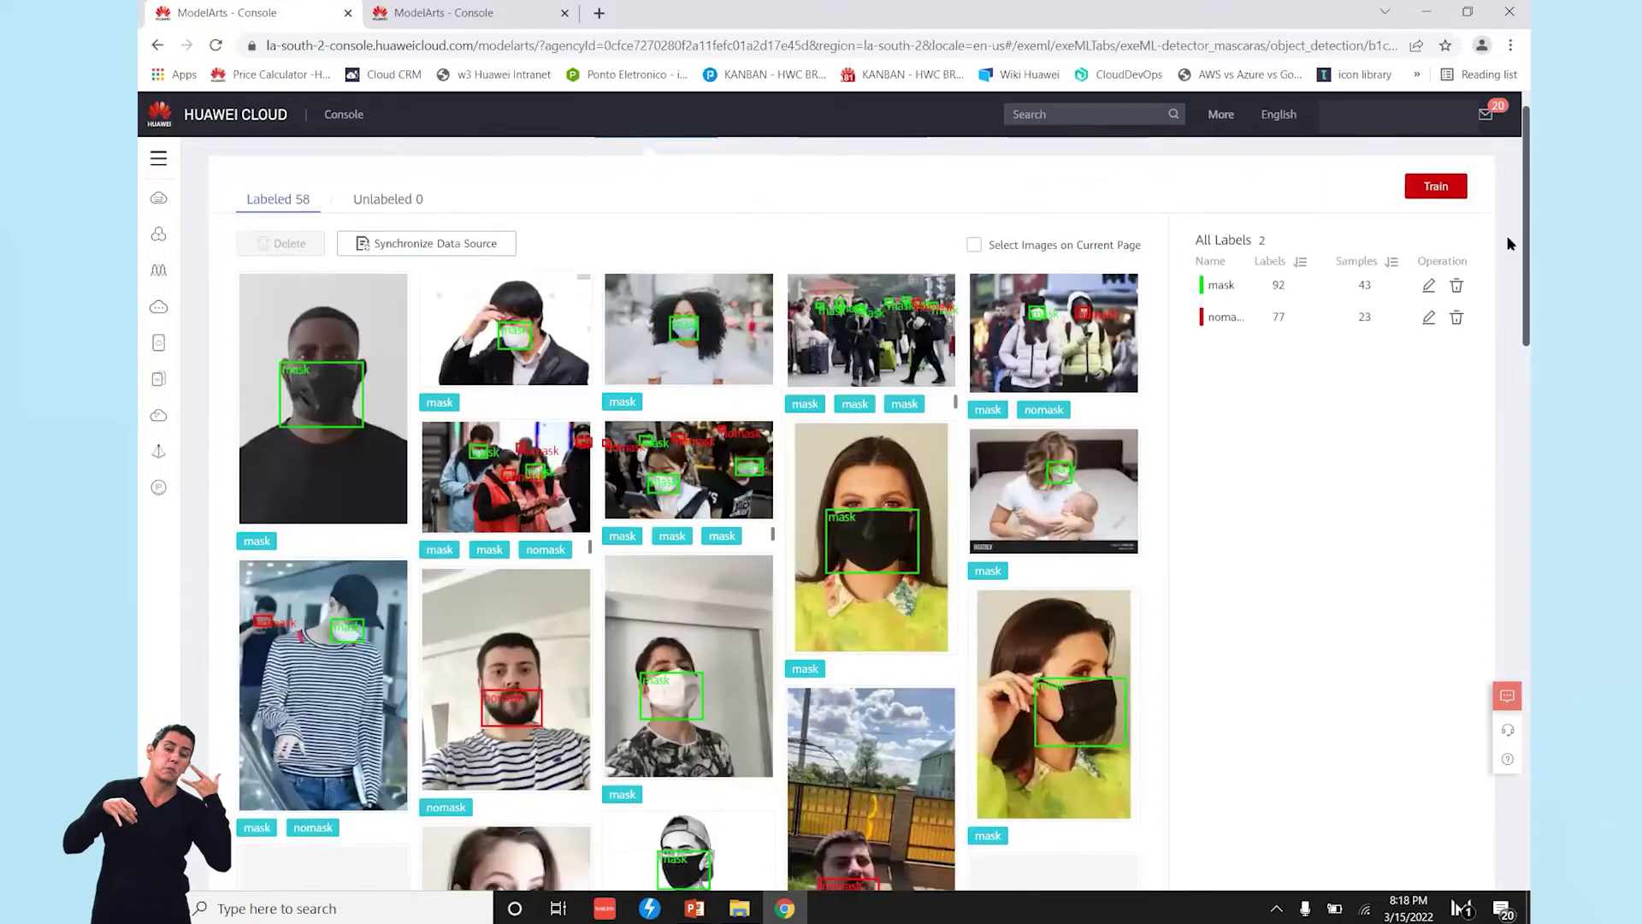
left_click(1437, 232)
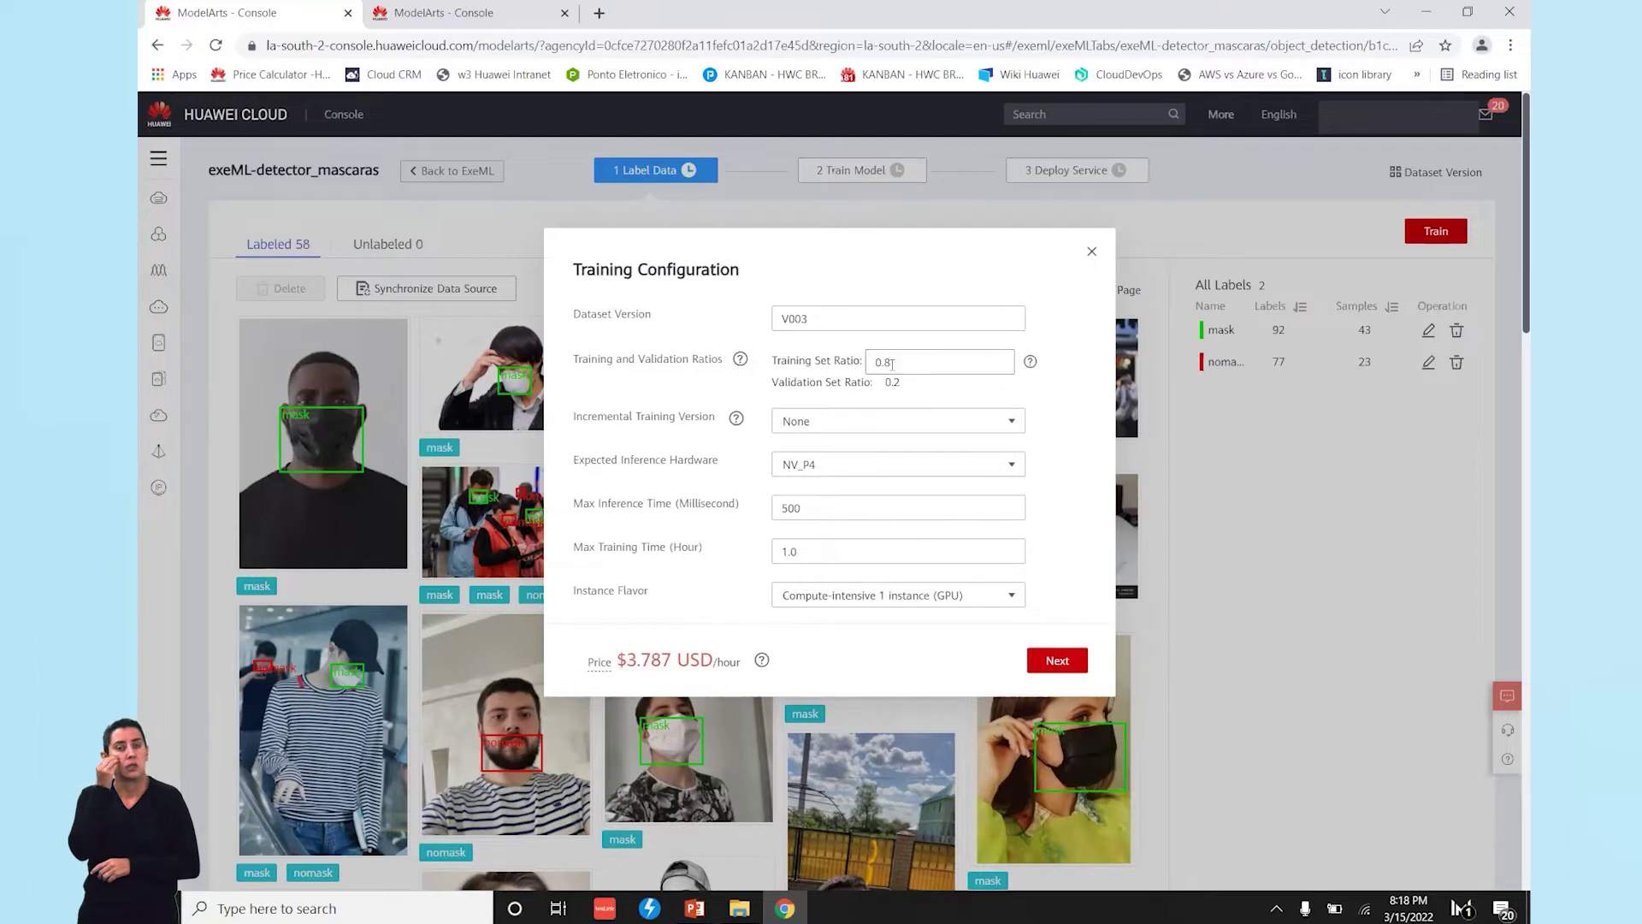
left_click(830, 474)
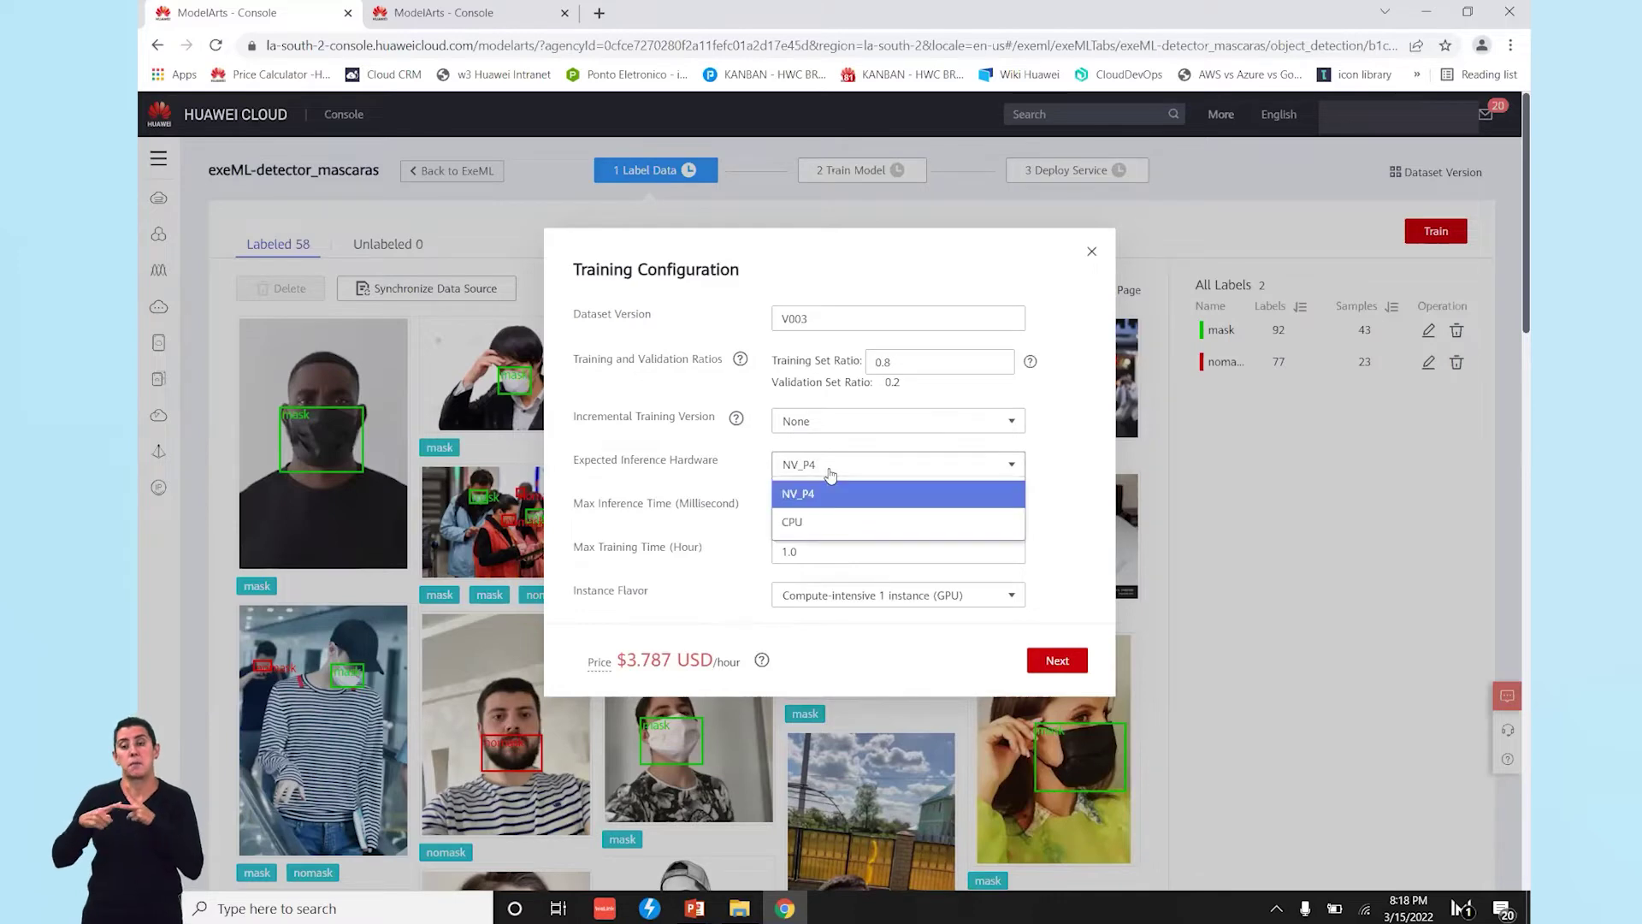
left_click(759, 480)
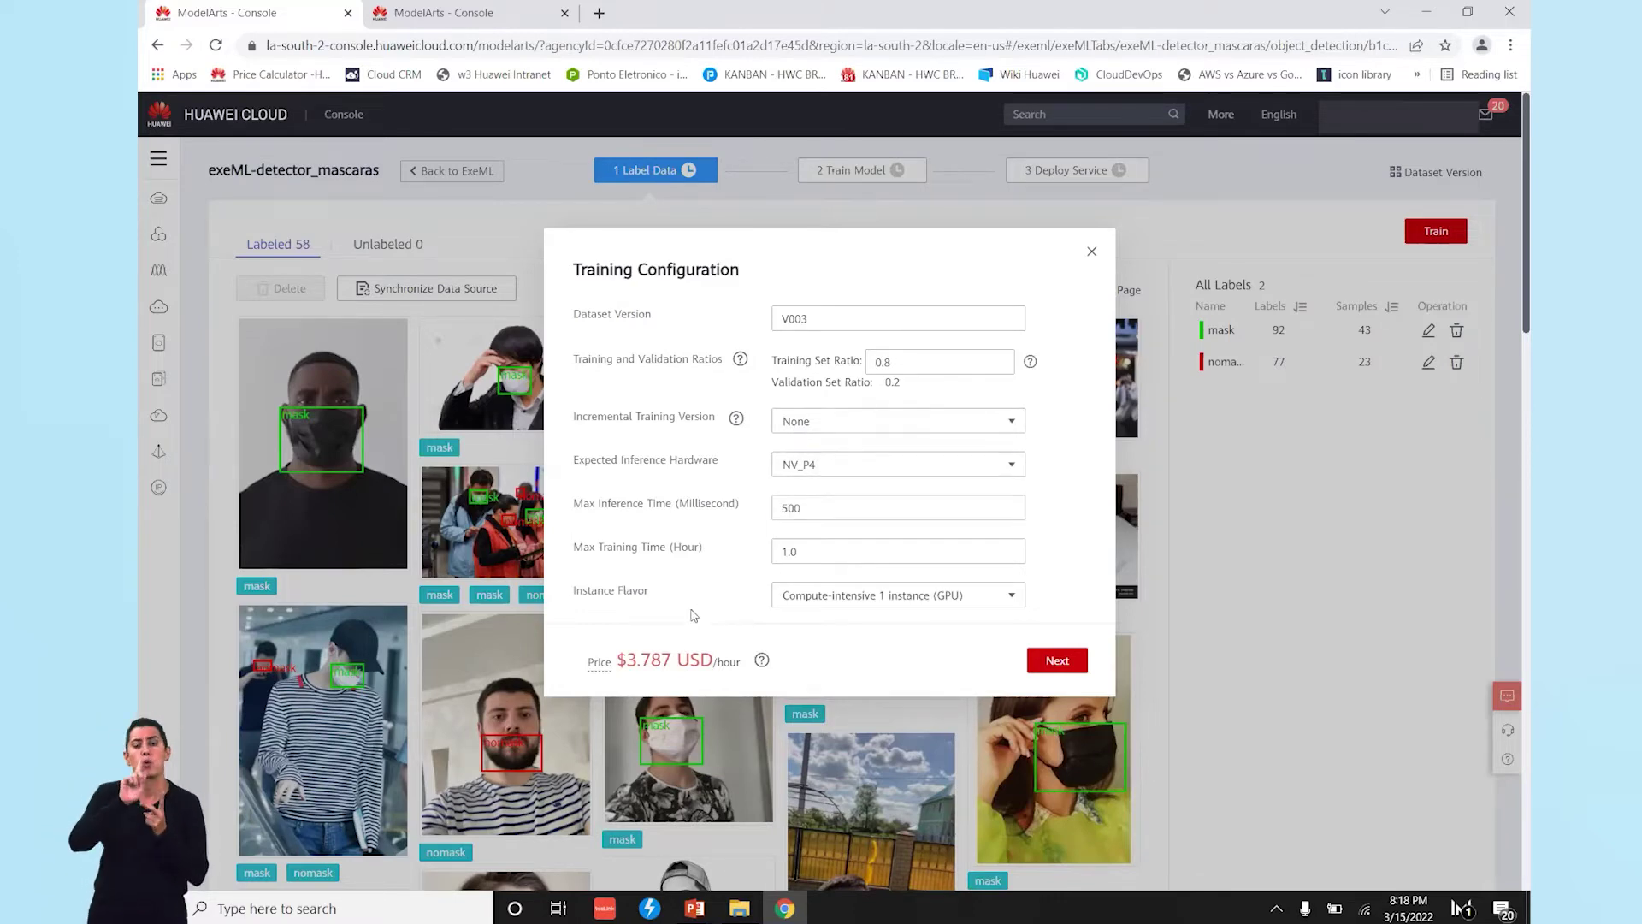
left_click_drag(629, 659, 647, 659)
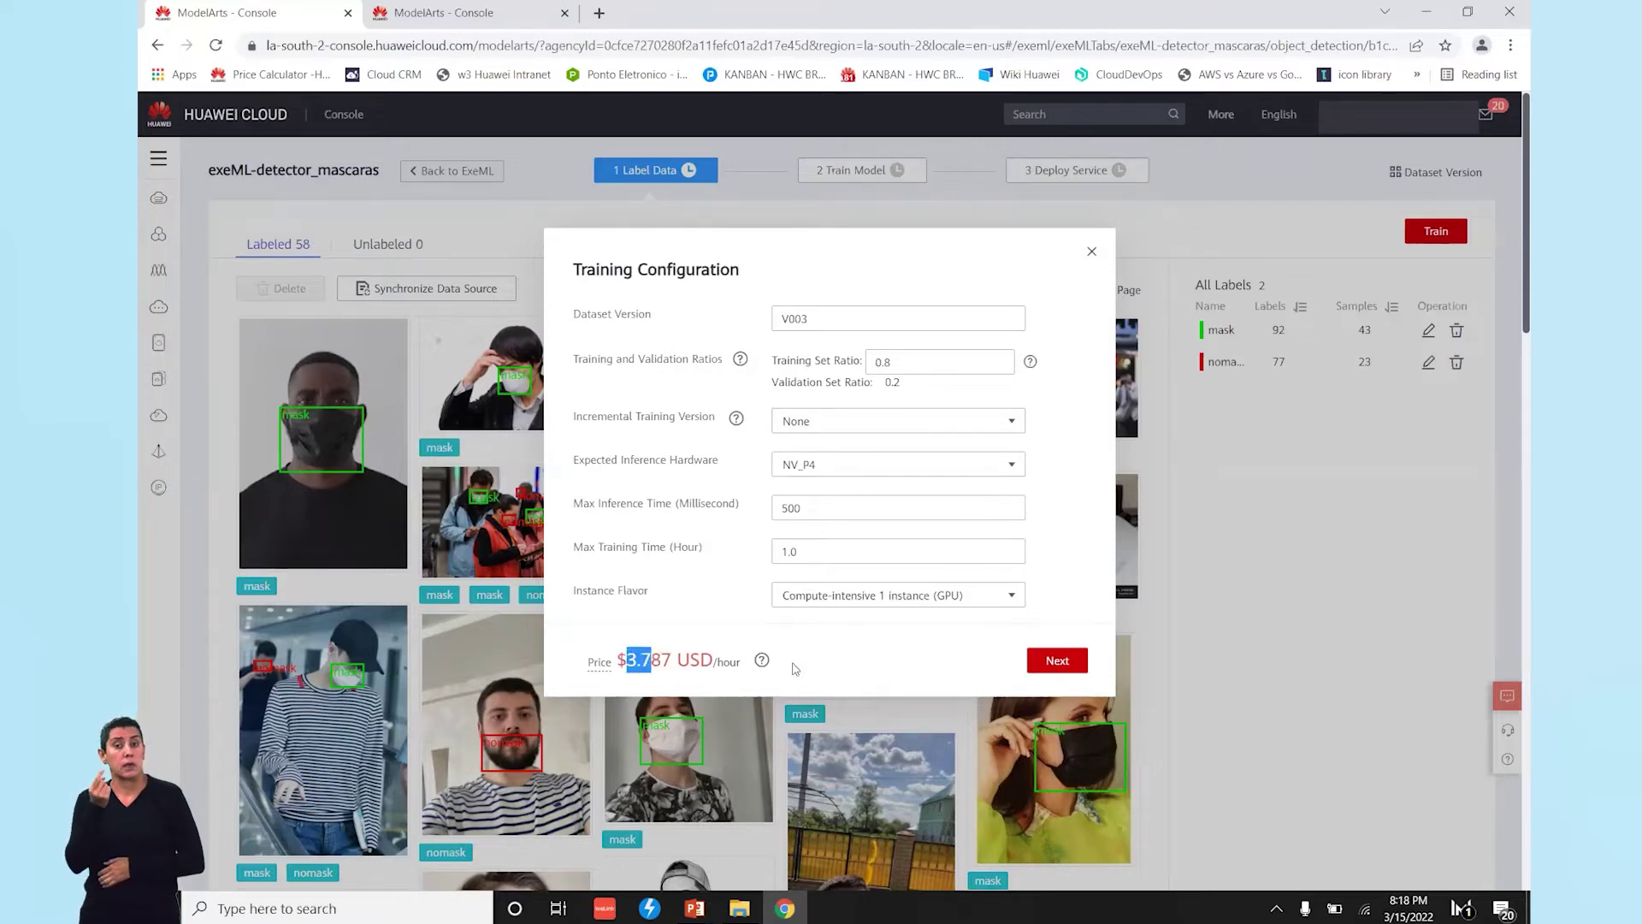
left_click(829, 664)
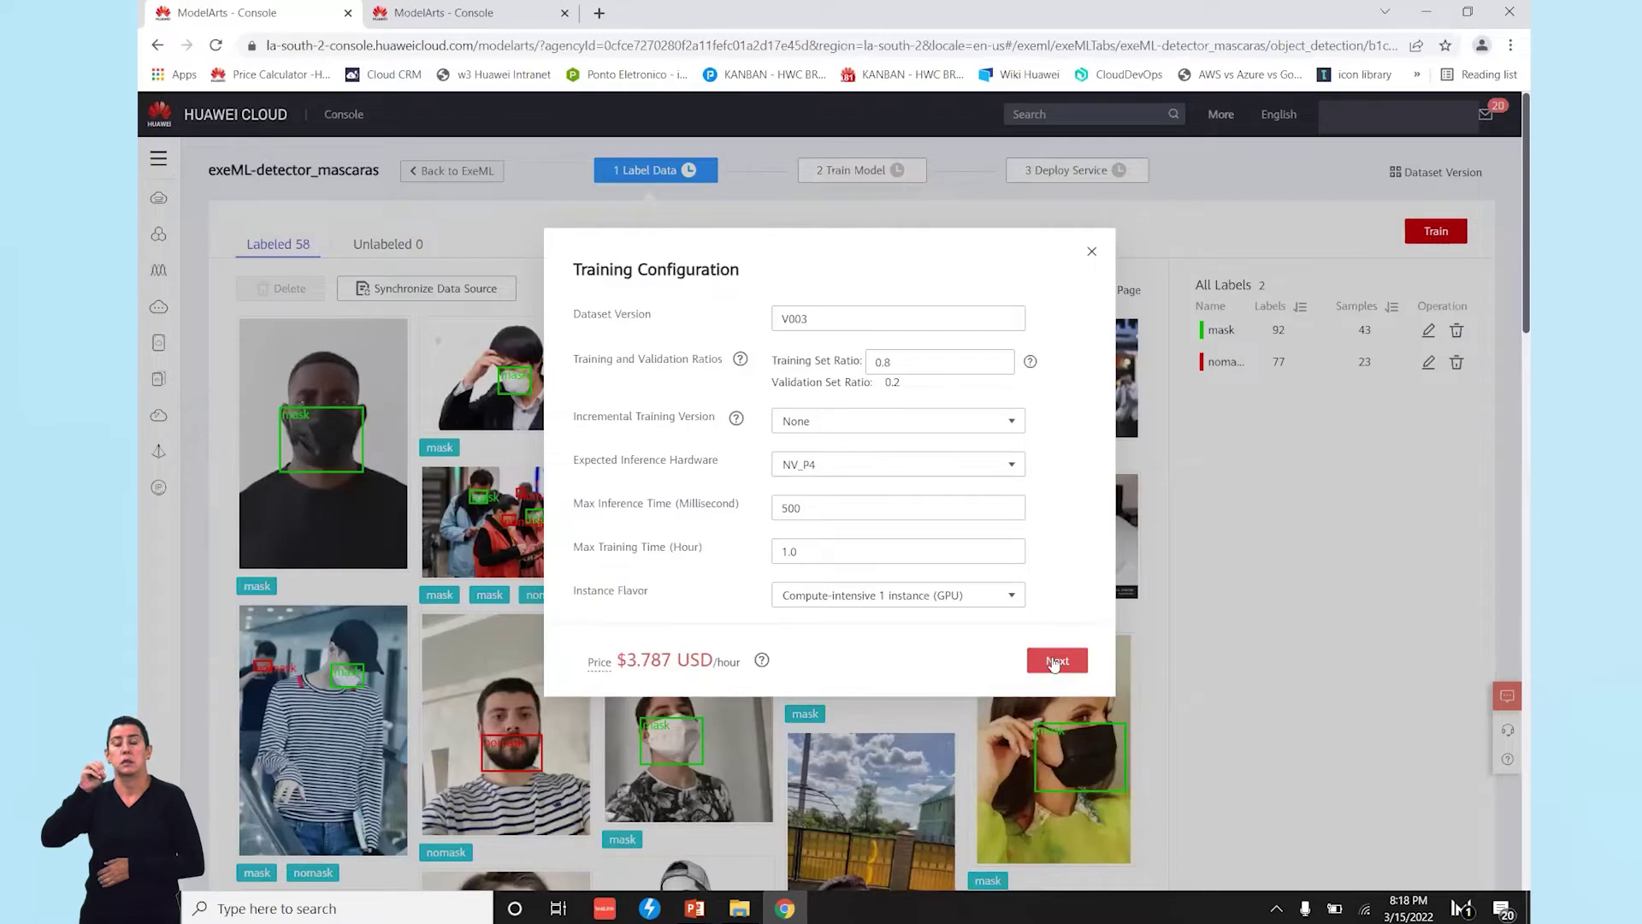
left_click(1054, 662)
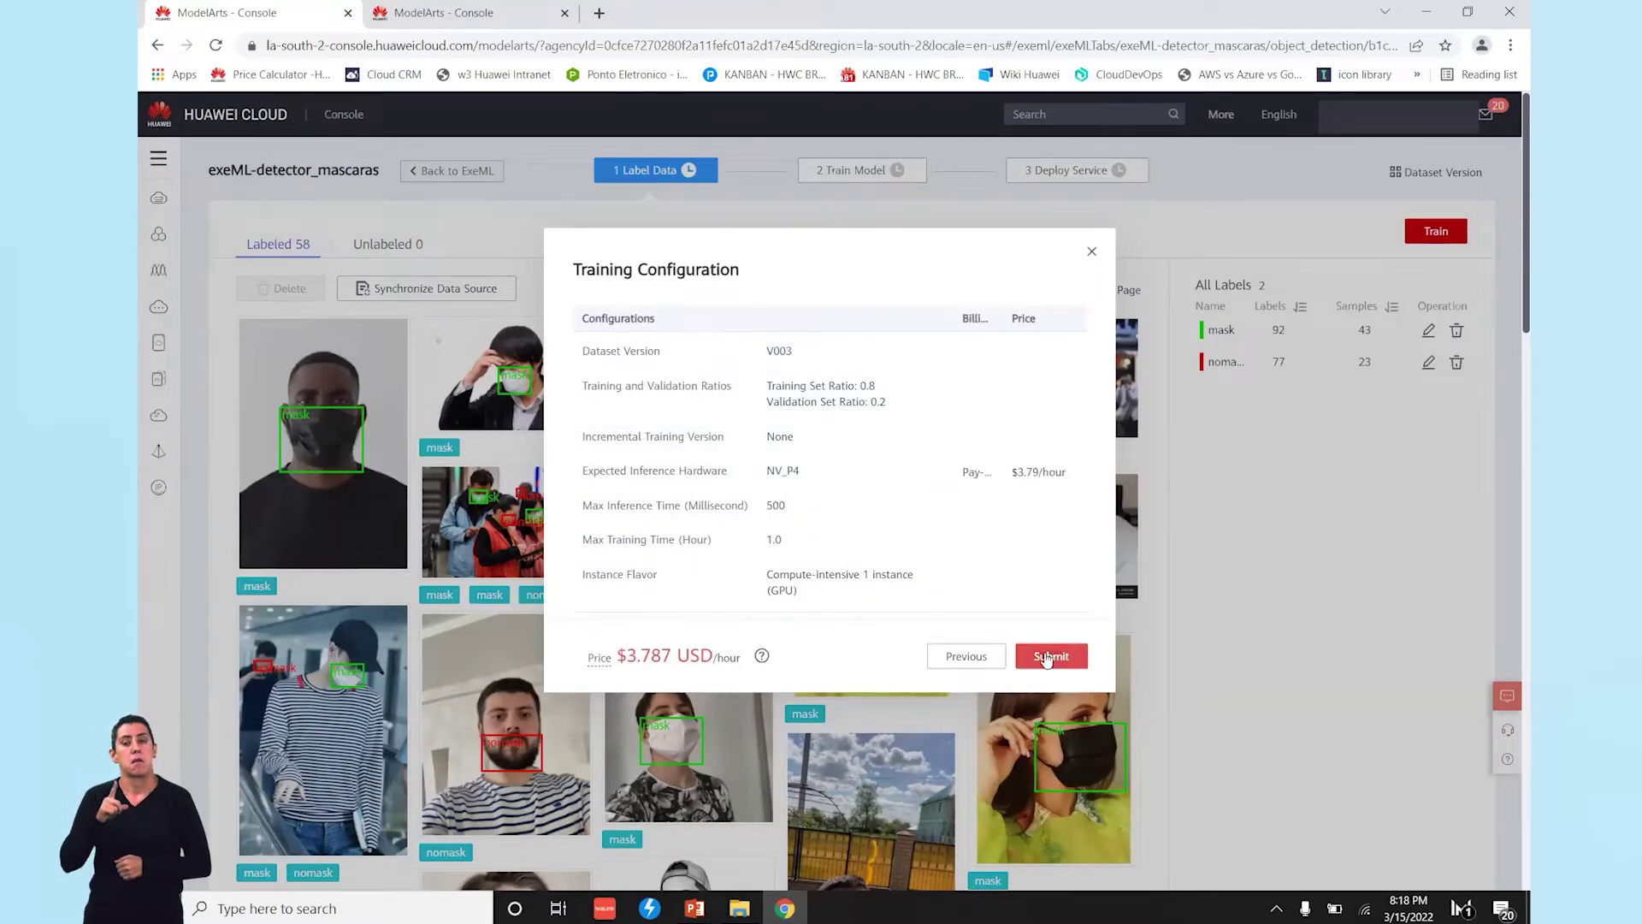
left_click(1045, 655)
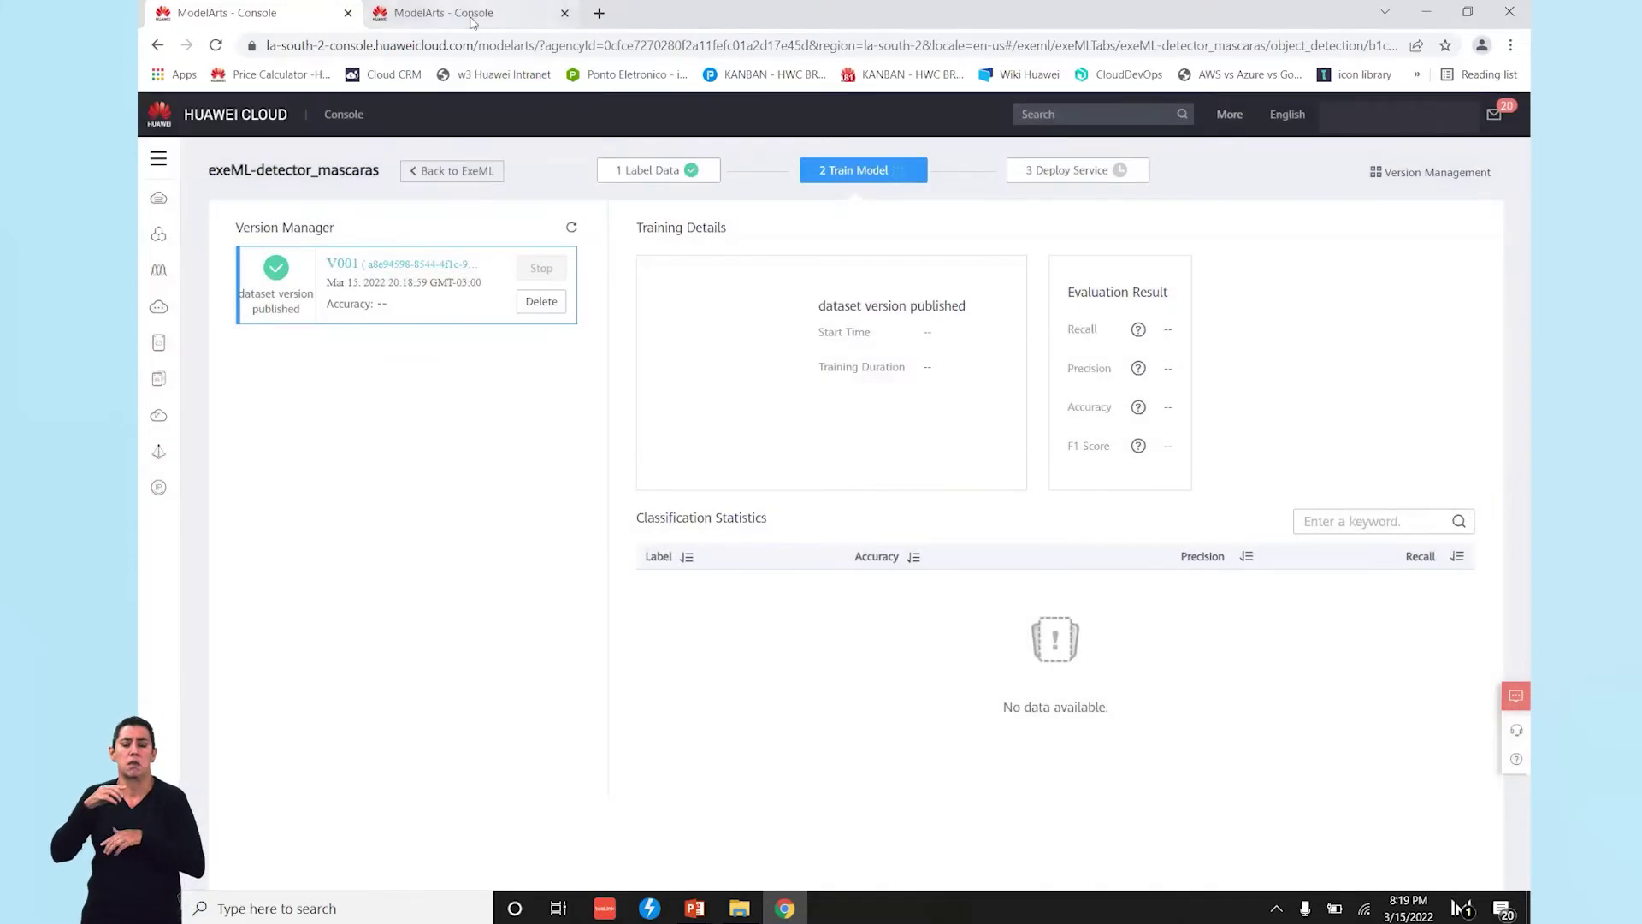
Switch to the already trained exeML-mascara project and examine its evaluation results, training parameters and classification statistics
left_click(471, 23)
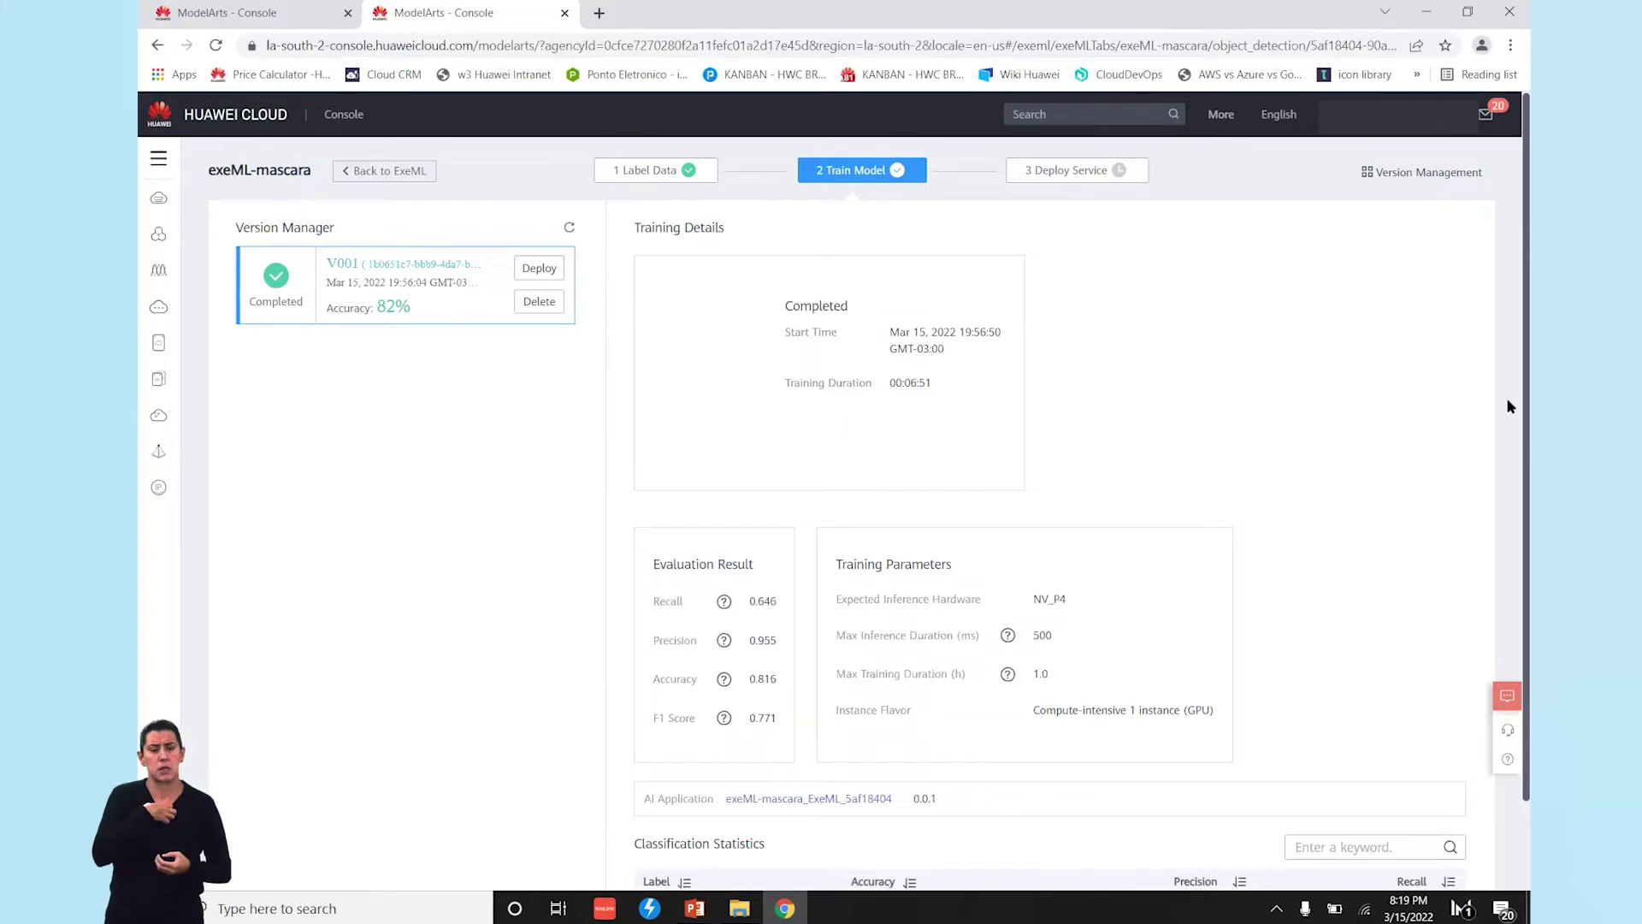
scroll(1507, 438, "down", 1)
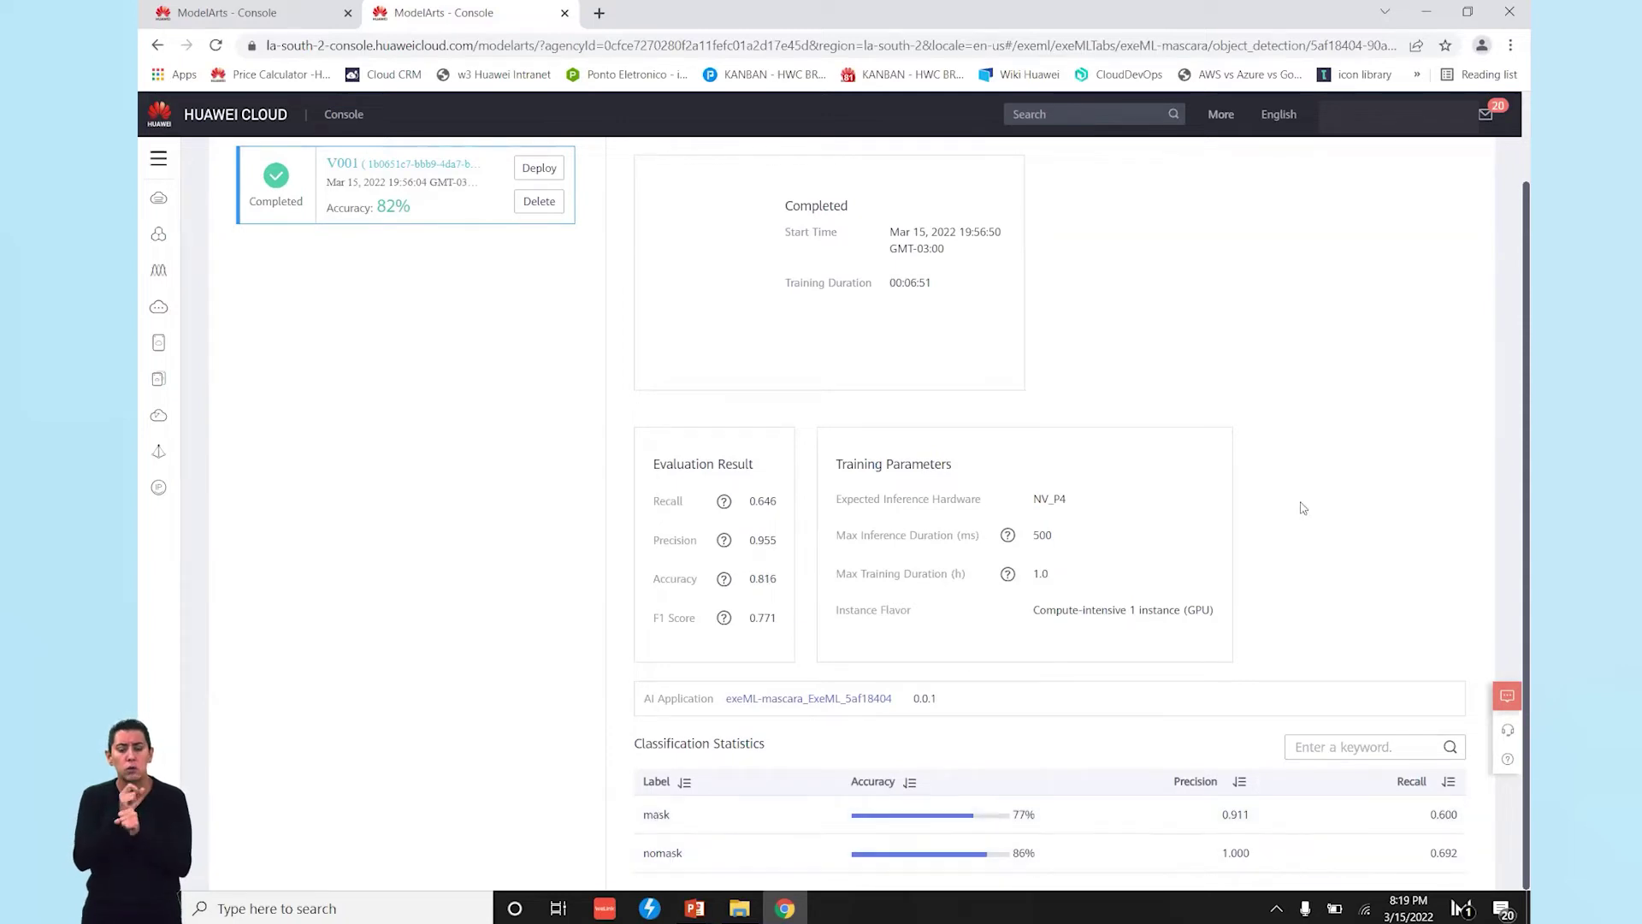
scroll(1510, 327, "up", 2)
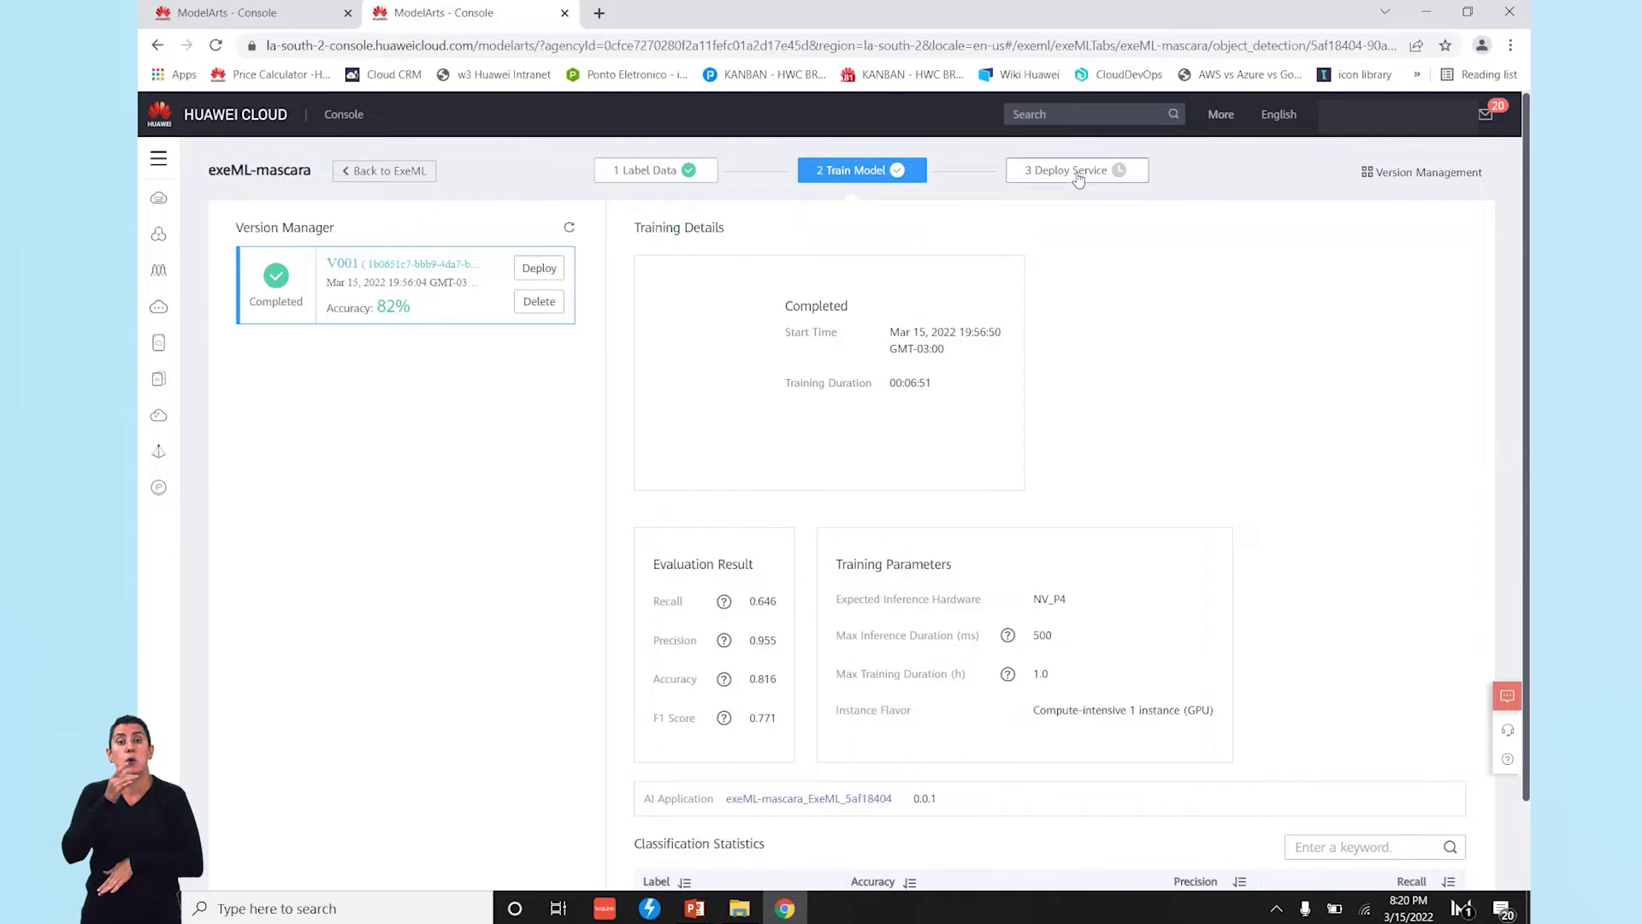
Deploy version V001 of the exeML-mascara model on Compute-intensive 1 instance (CPU) with auto stop 1 hour later
left_click(541, 268)
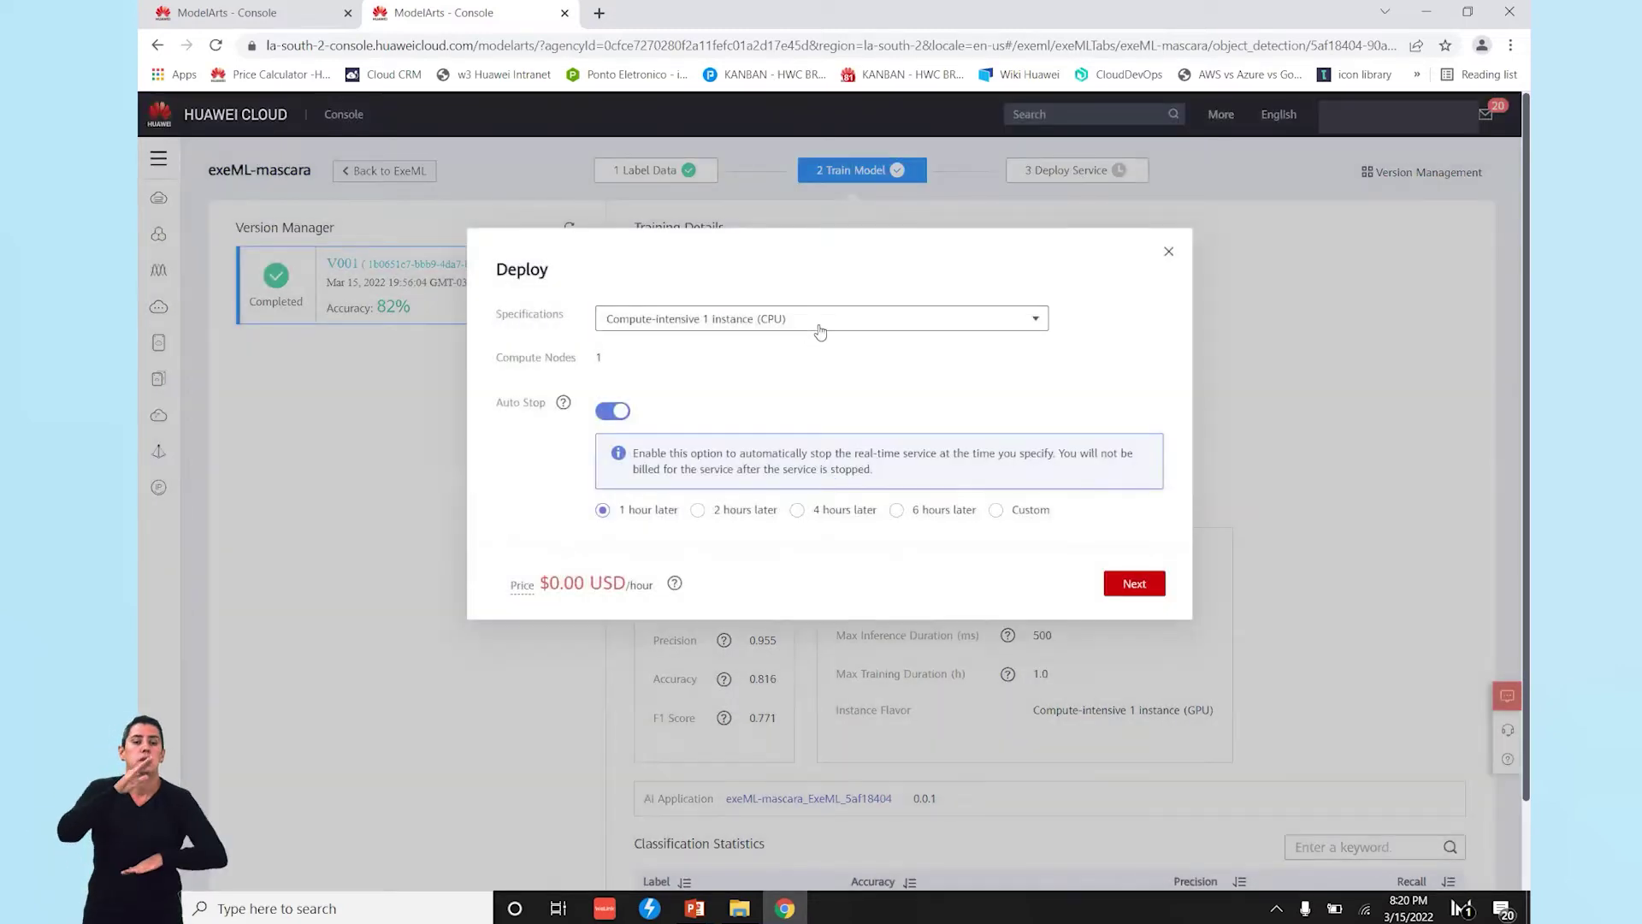
left_click_drag(548, 584, 597, 584)
left_click(596, 584)
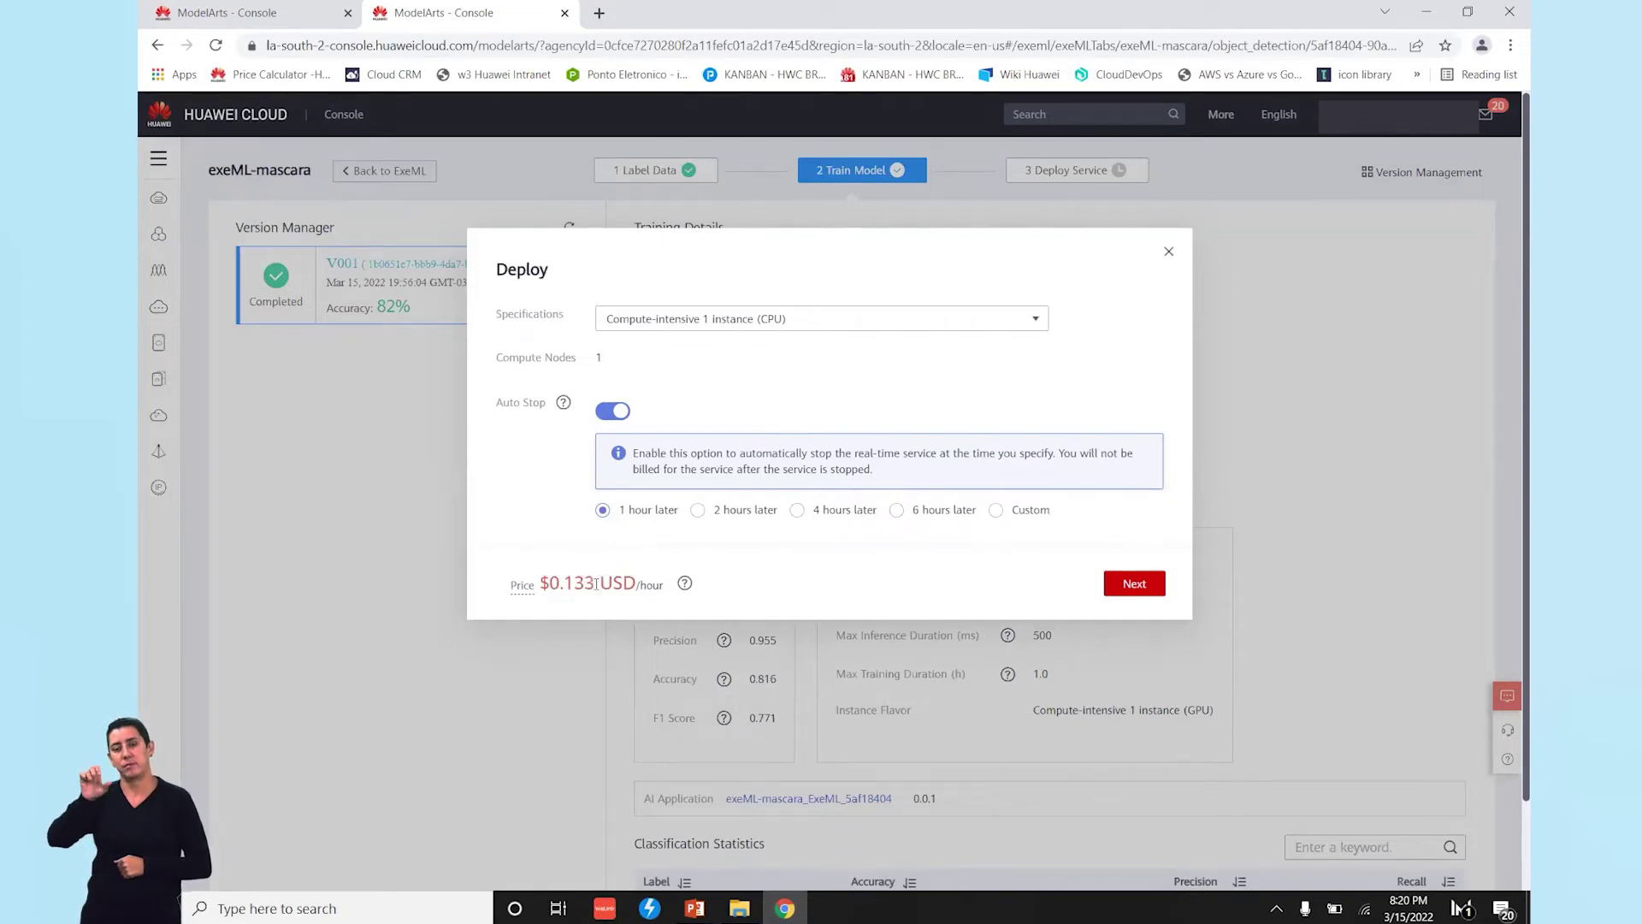
left_click(1134, 583)
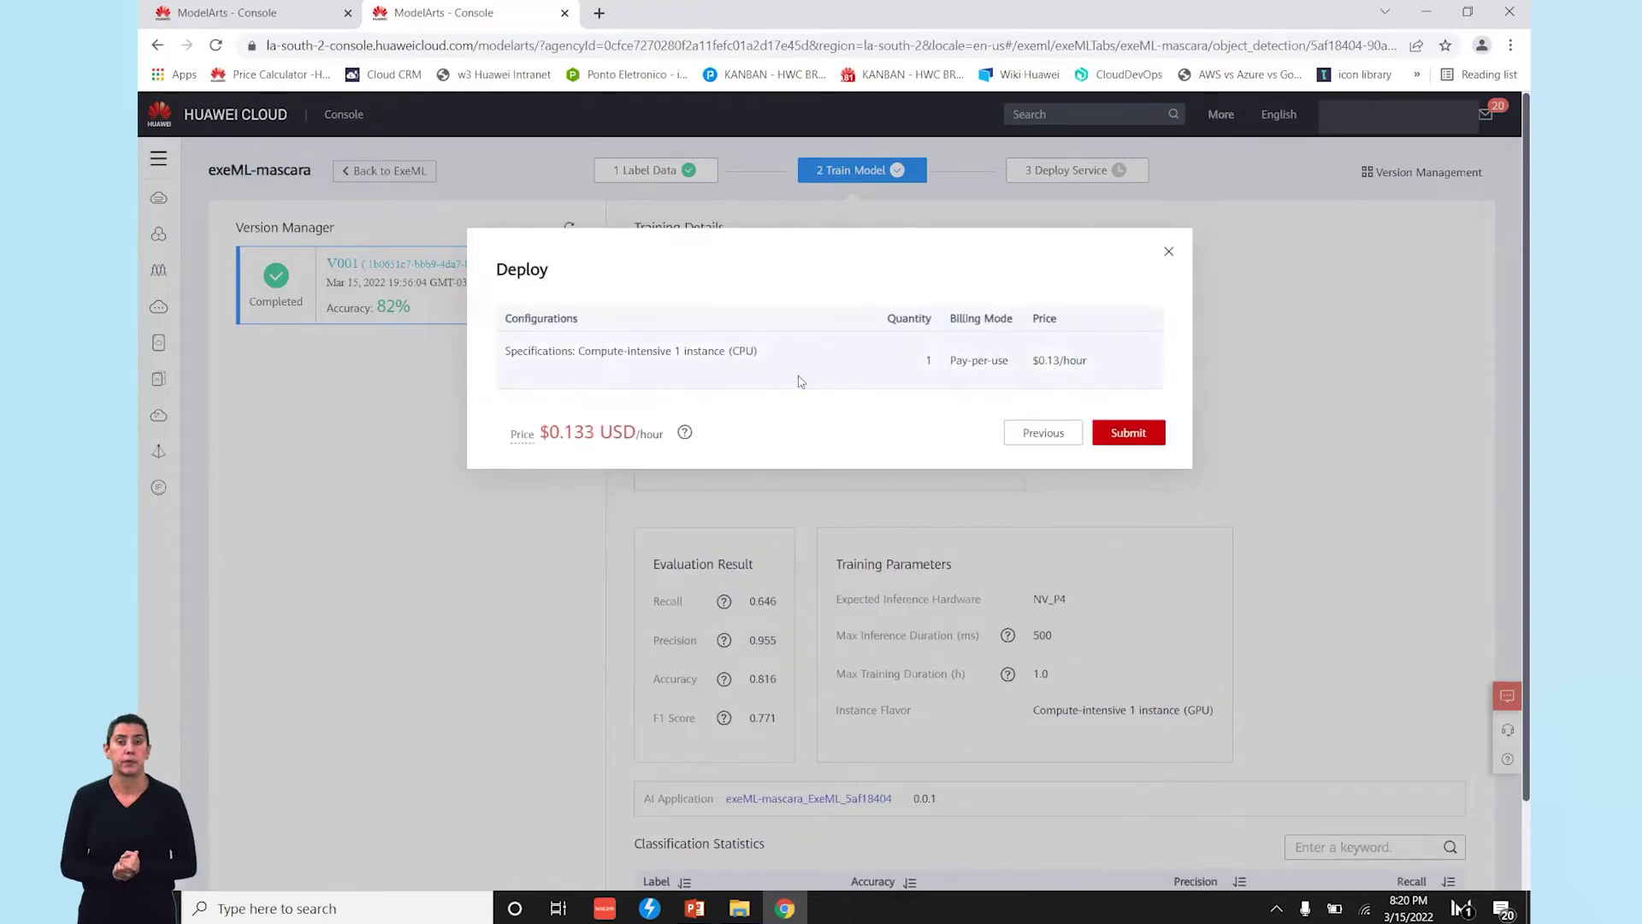
left_click(1125, 434)
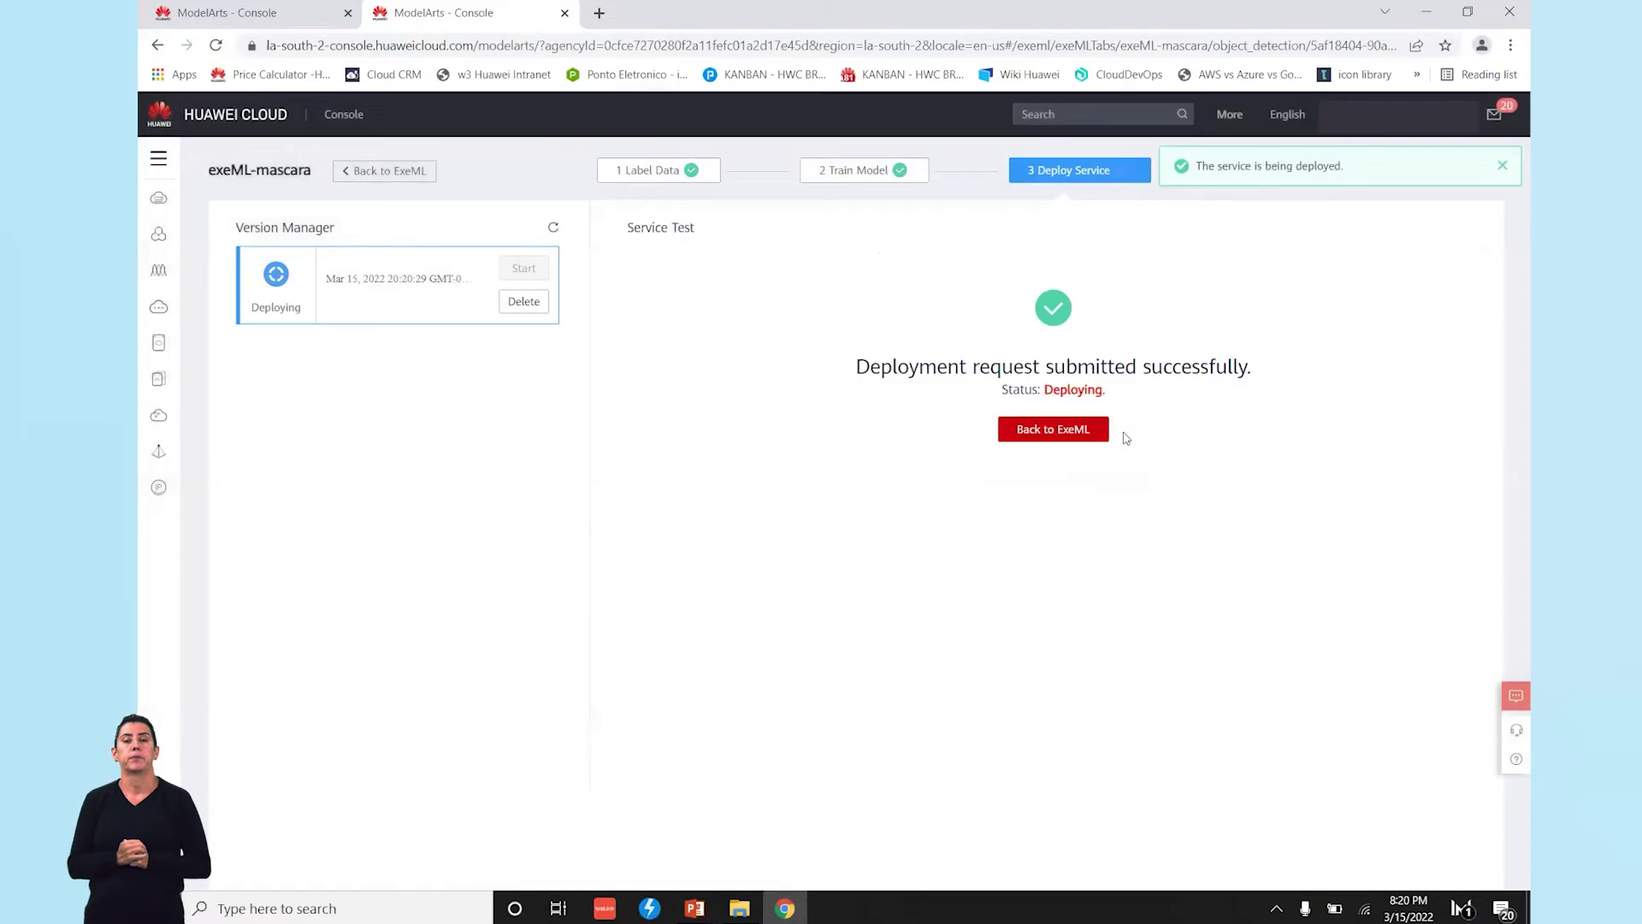
Leave the deployment page and open the details of the deployed exeML-mascara service under Real-Time Services
left_click(1058, 441)
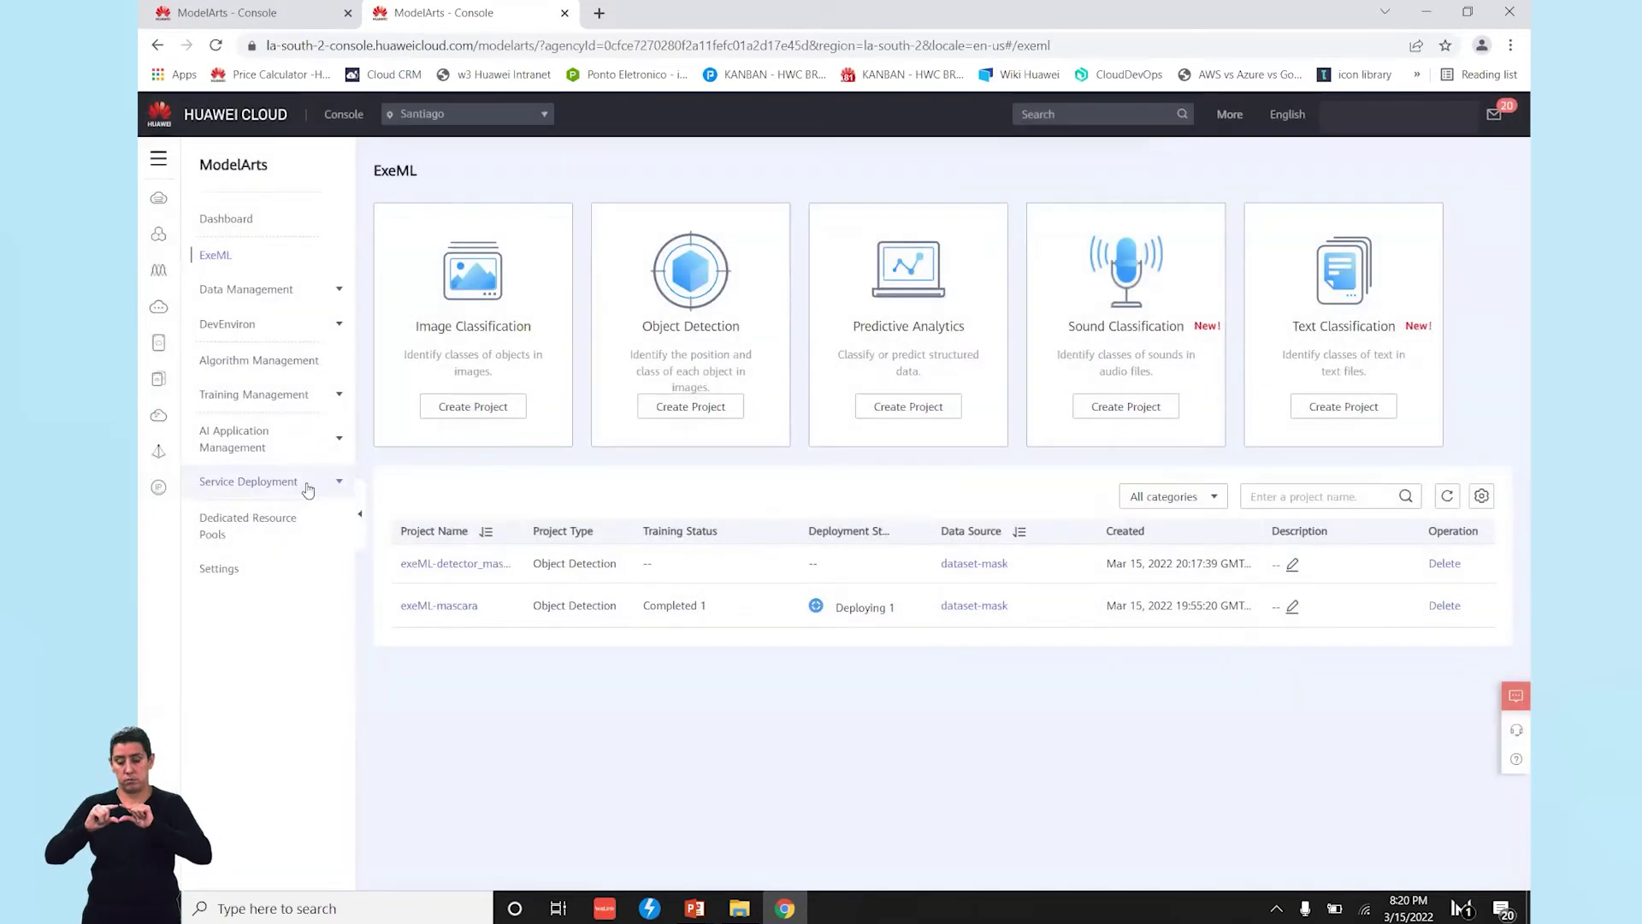
left_click(333, 489)
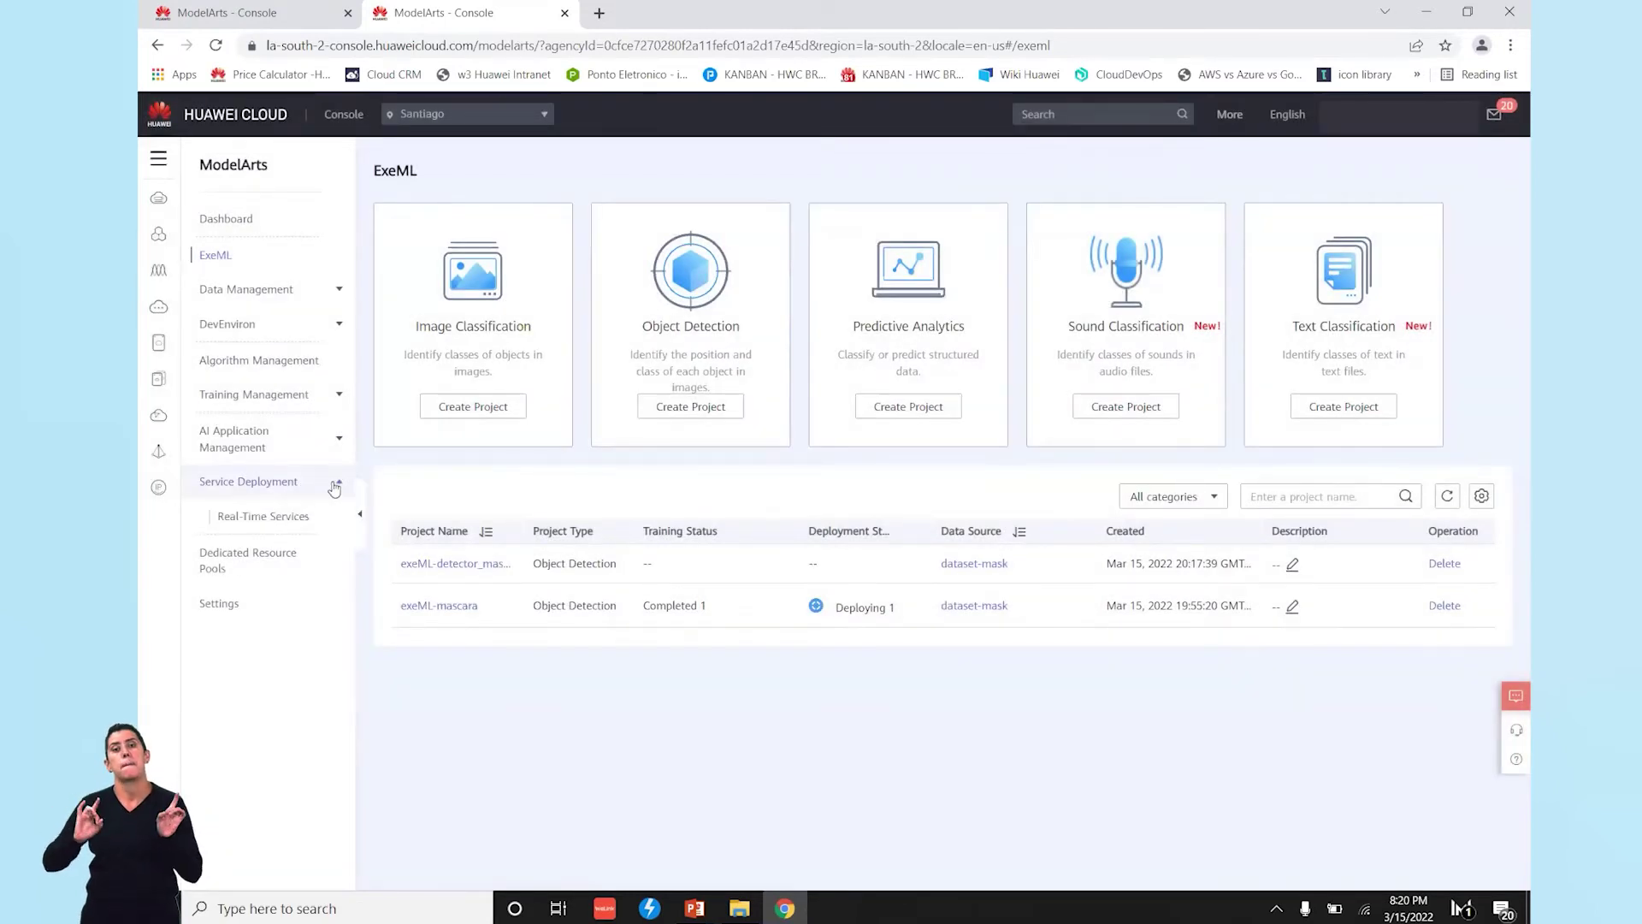
left_click(270, 521)
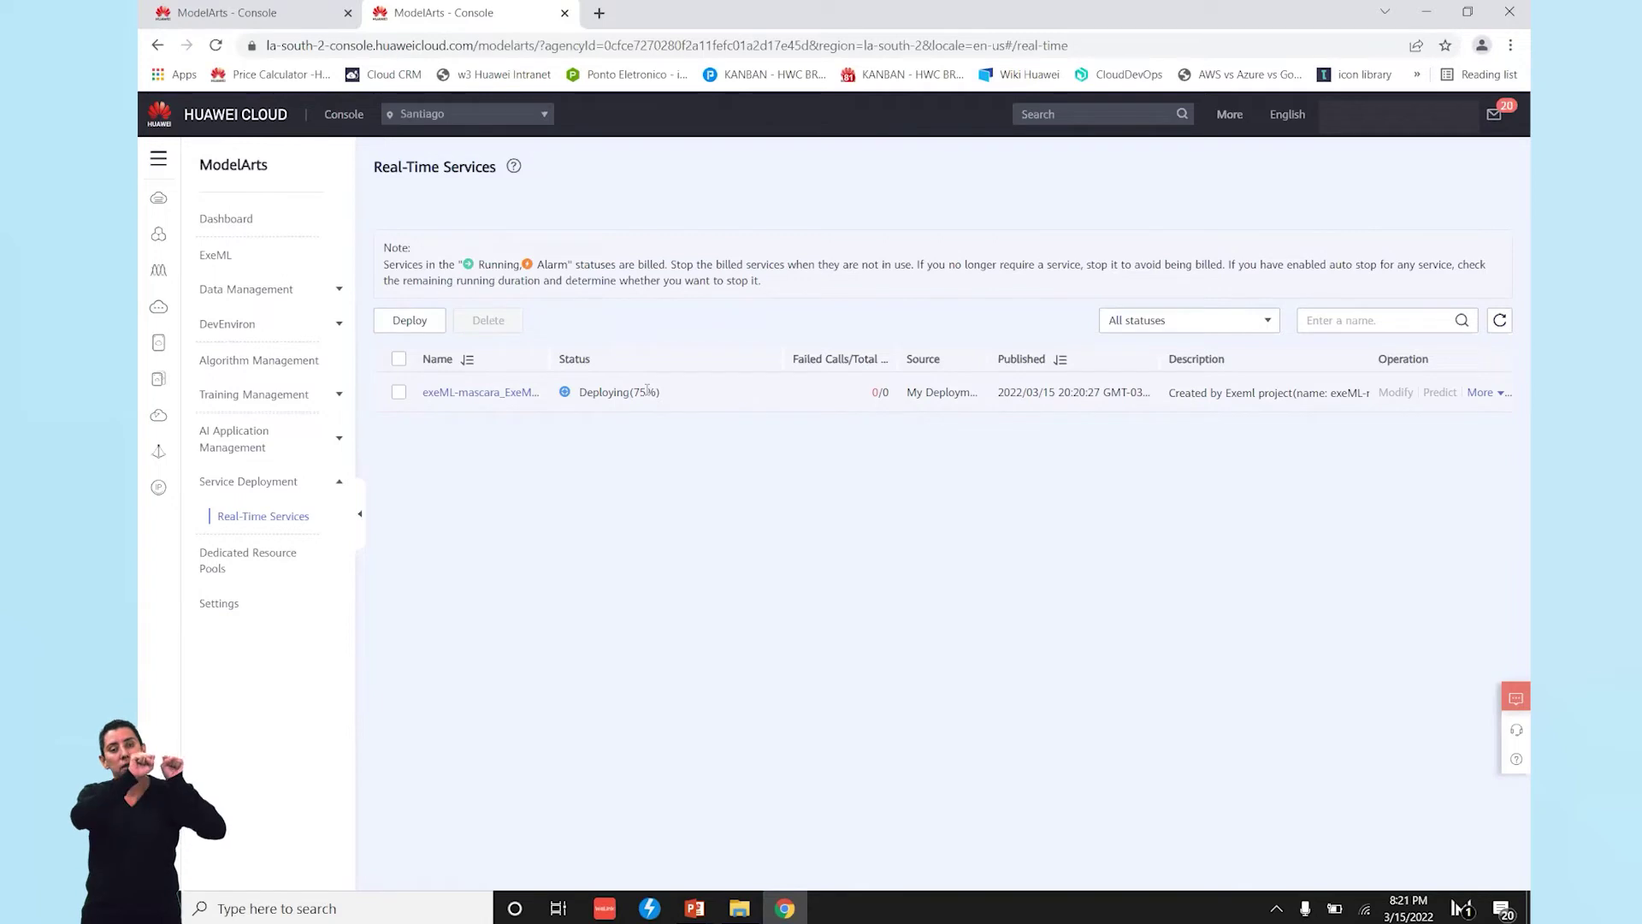
left_click(479, 393)
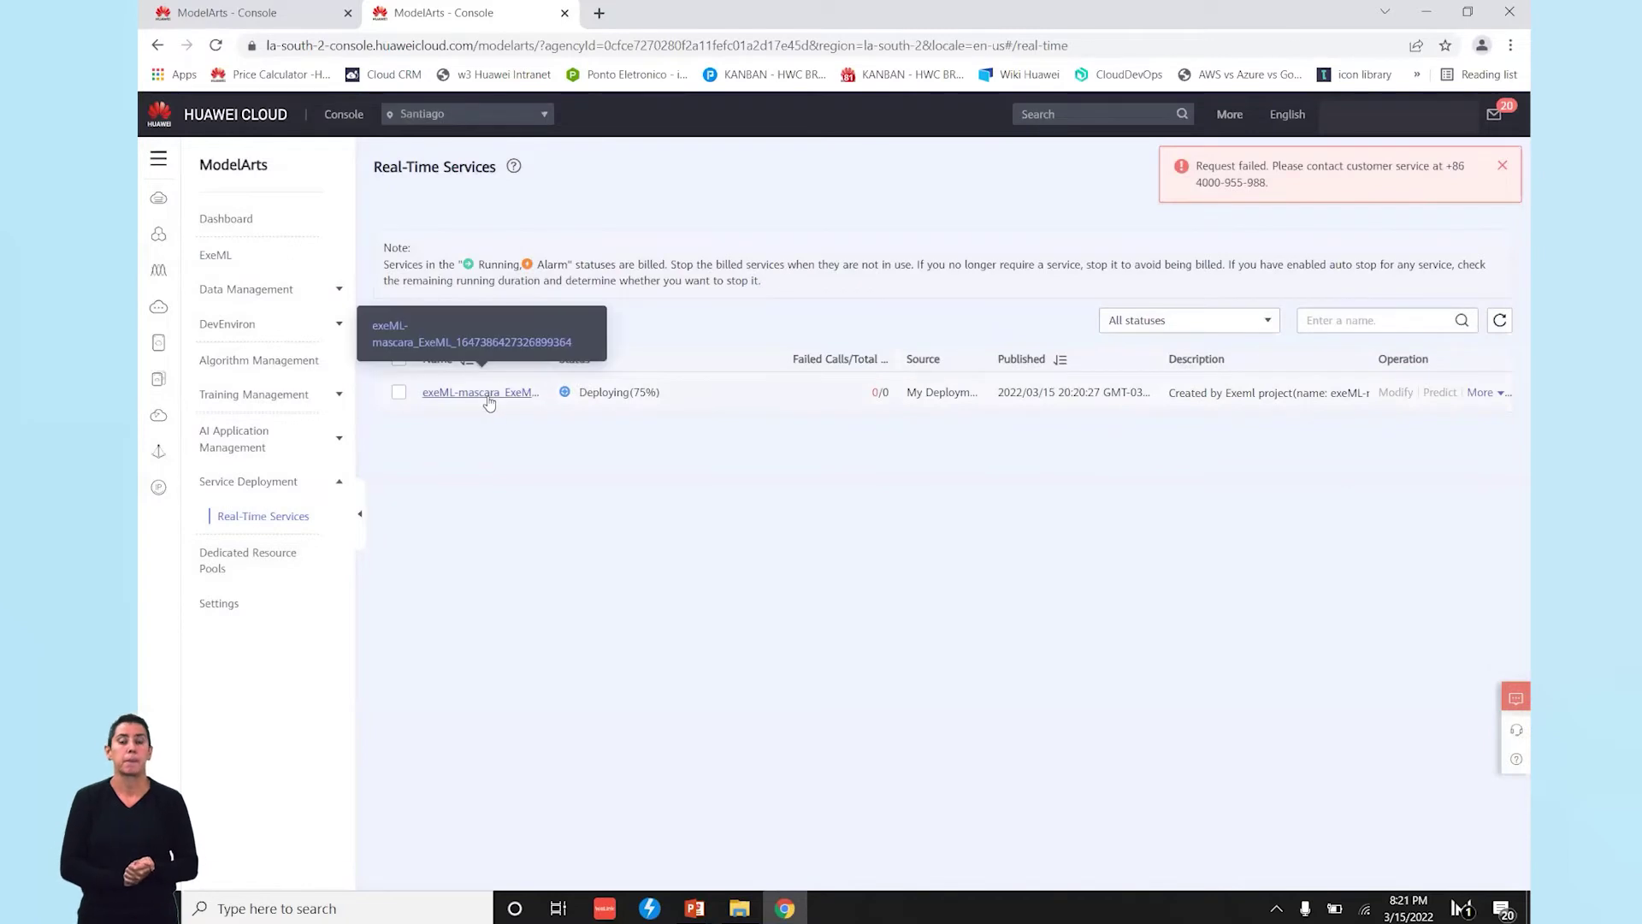
left_click(488, 399)
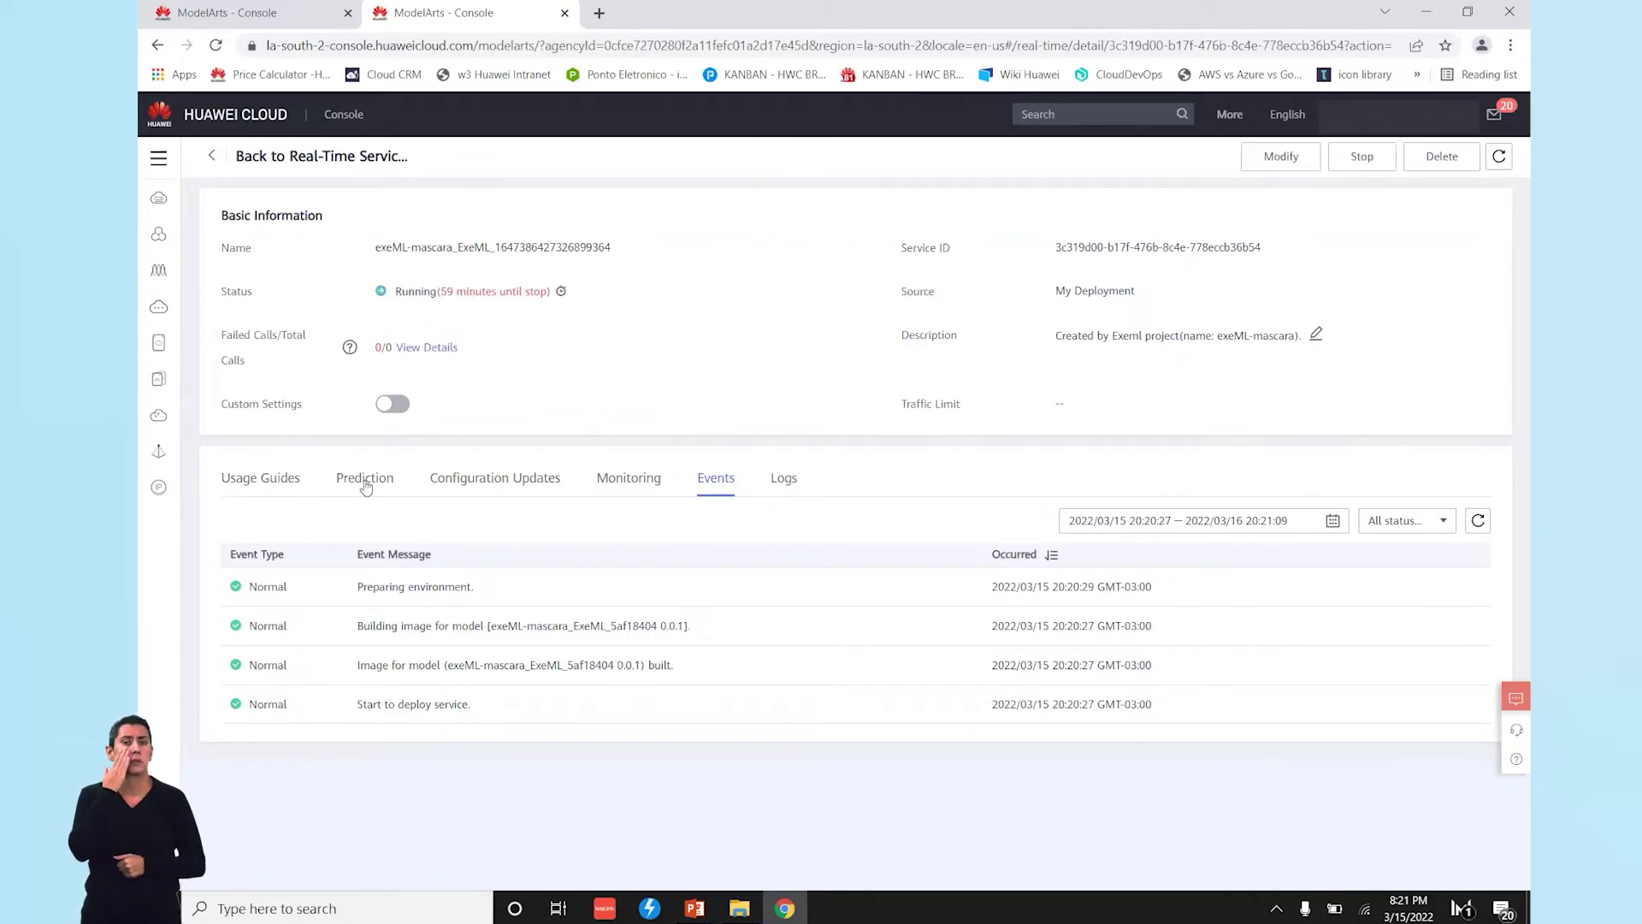
Examine the service's usage guides, including the API address and the input and output parameters
left_click(262, 476)
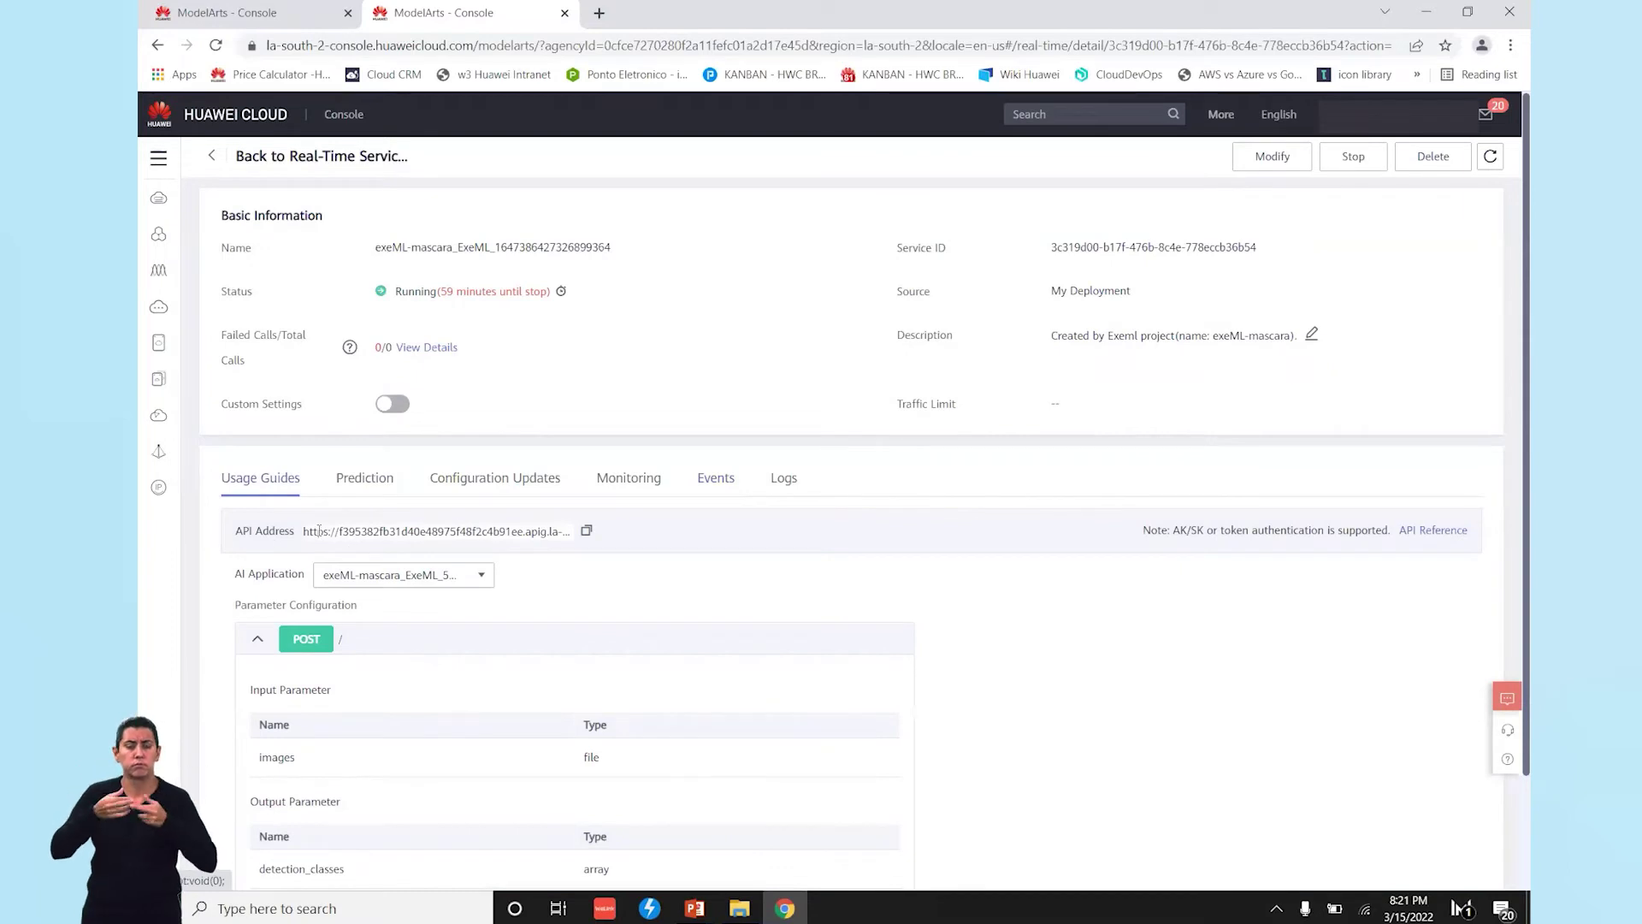
left_click_drag(319, 531, 477, 532)
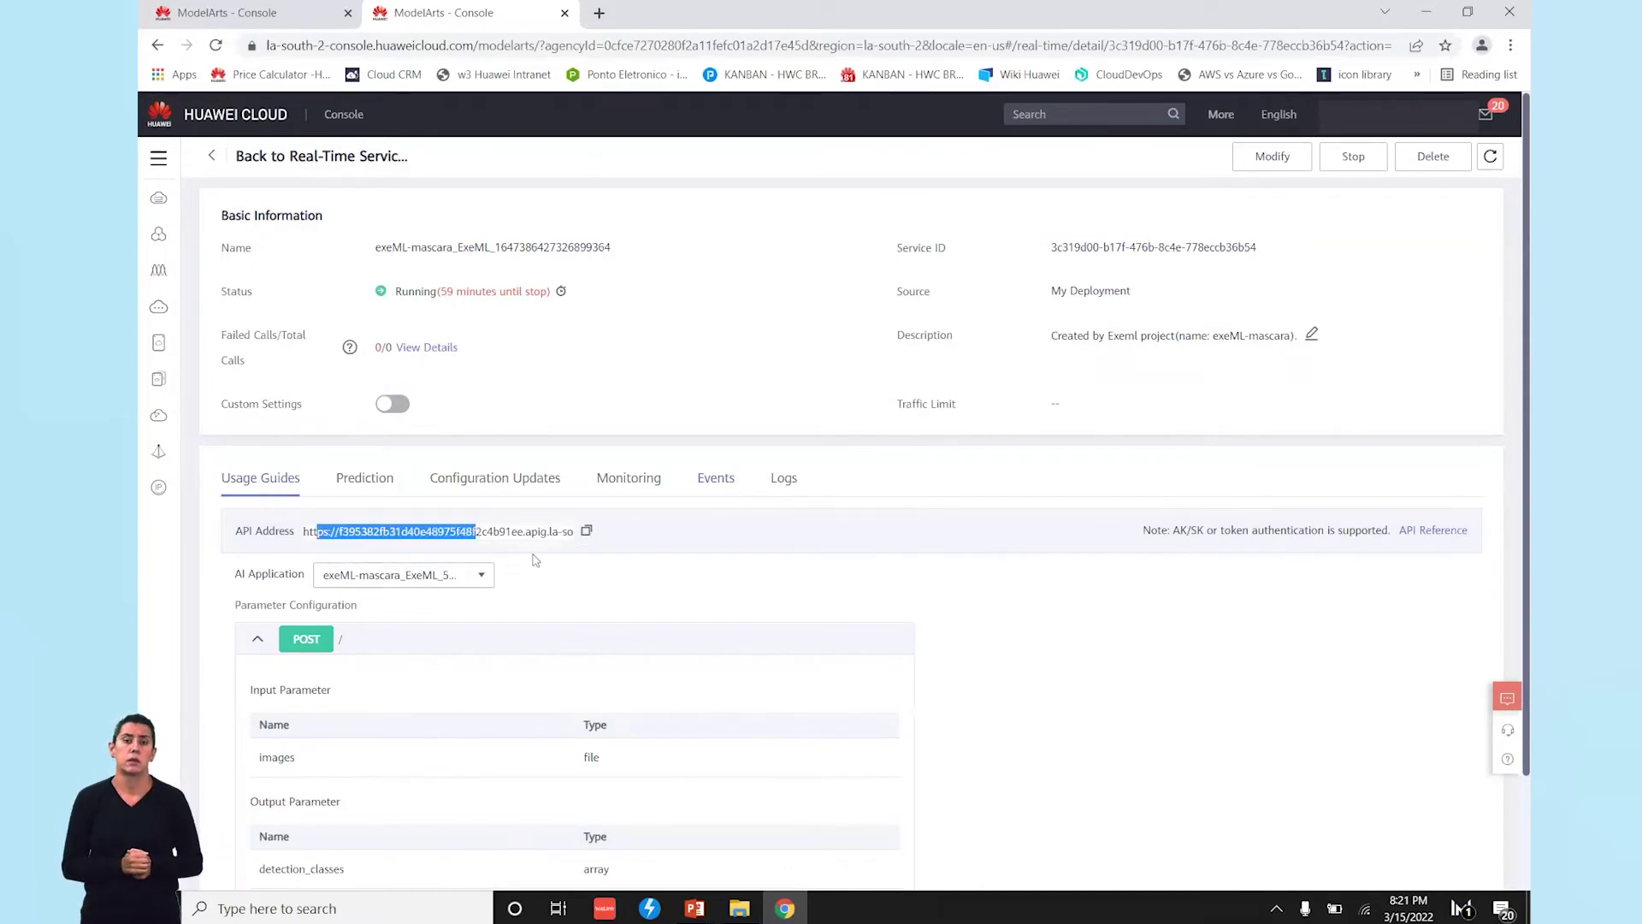
left_click(604, 584)
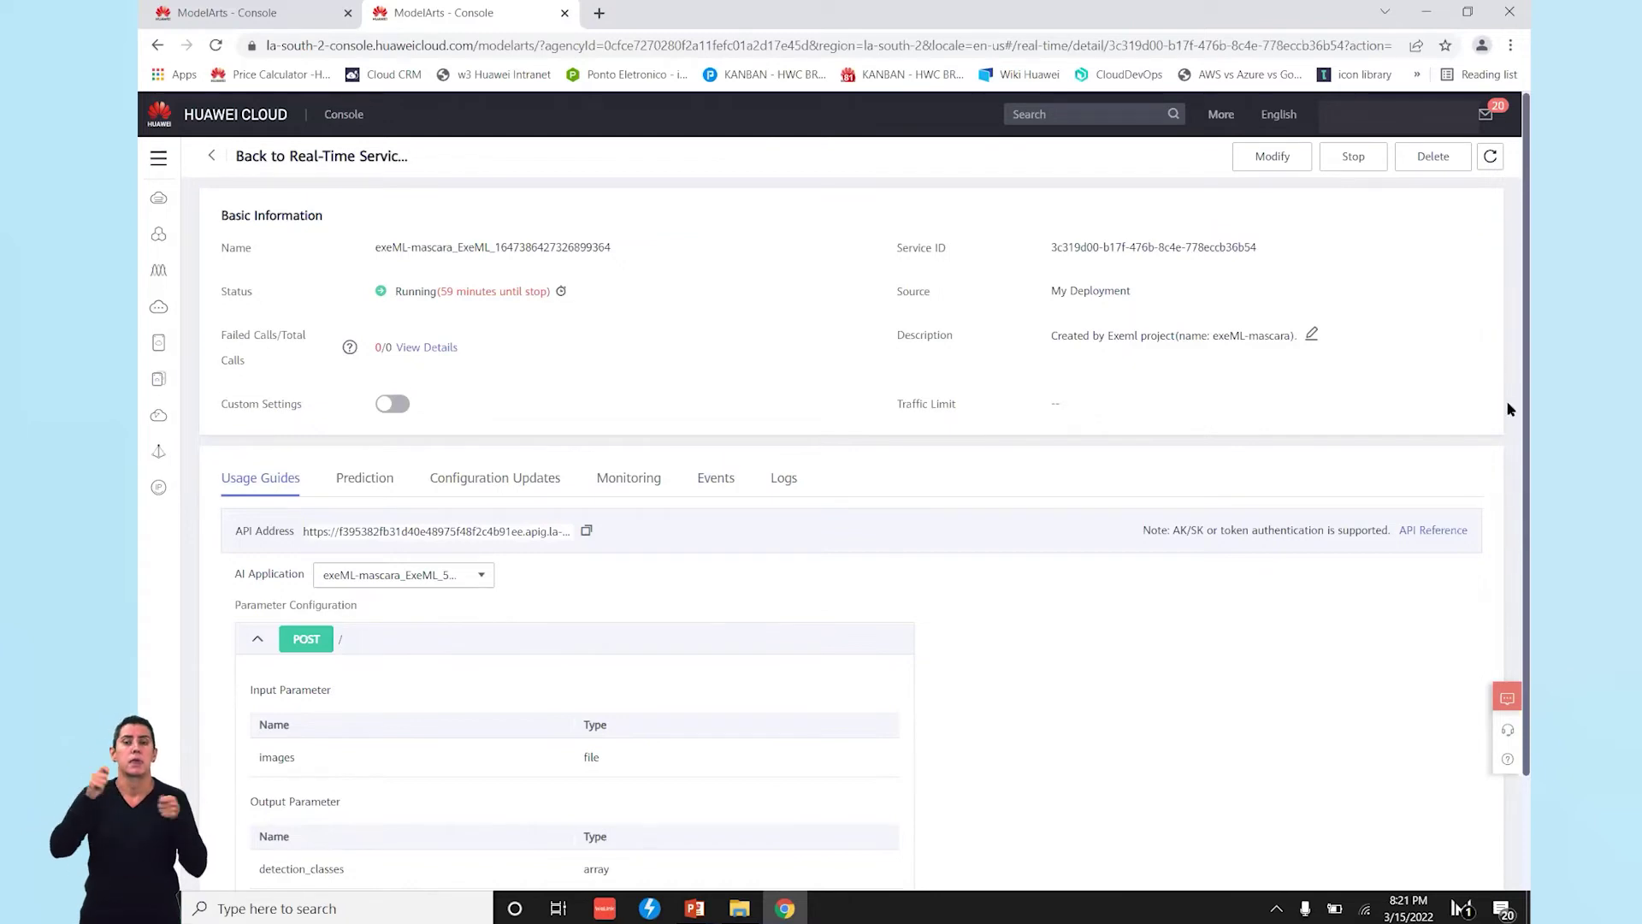
scroll(1507, 409, "down", 2)
scroll(1508, 581, "up", 2)
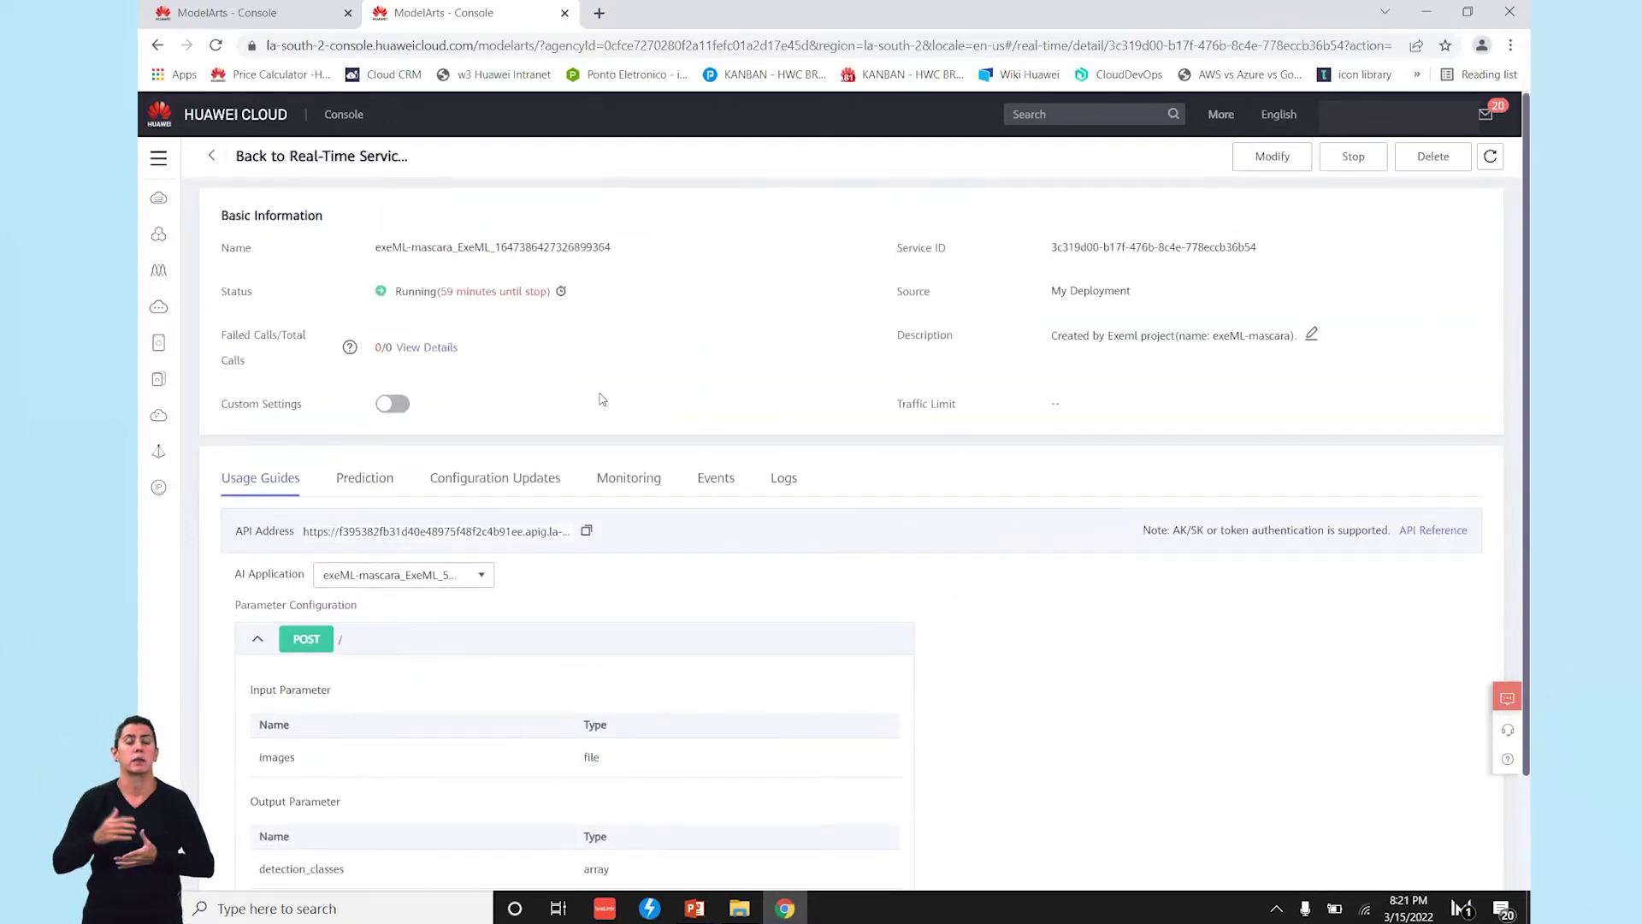
Load WIN_20210903_11_21_33_Pro.jpg from the Camera Roll folder as the test image for the service's prediction
left_click(357, 489)
left_click(678, 524)
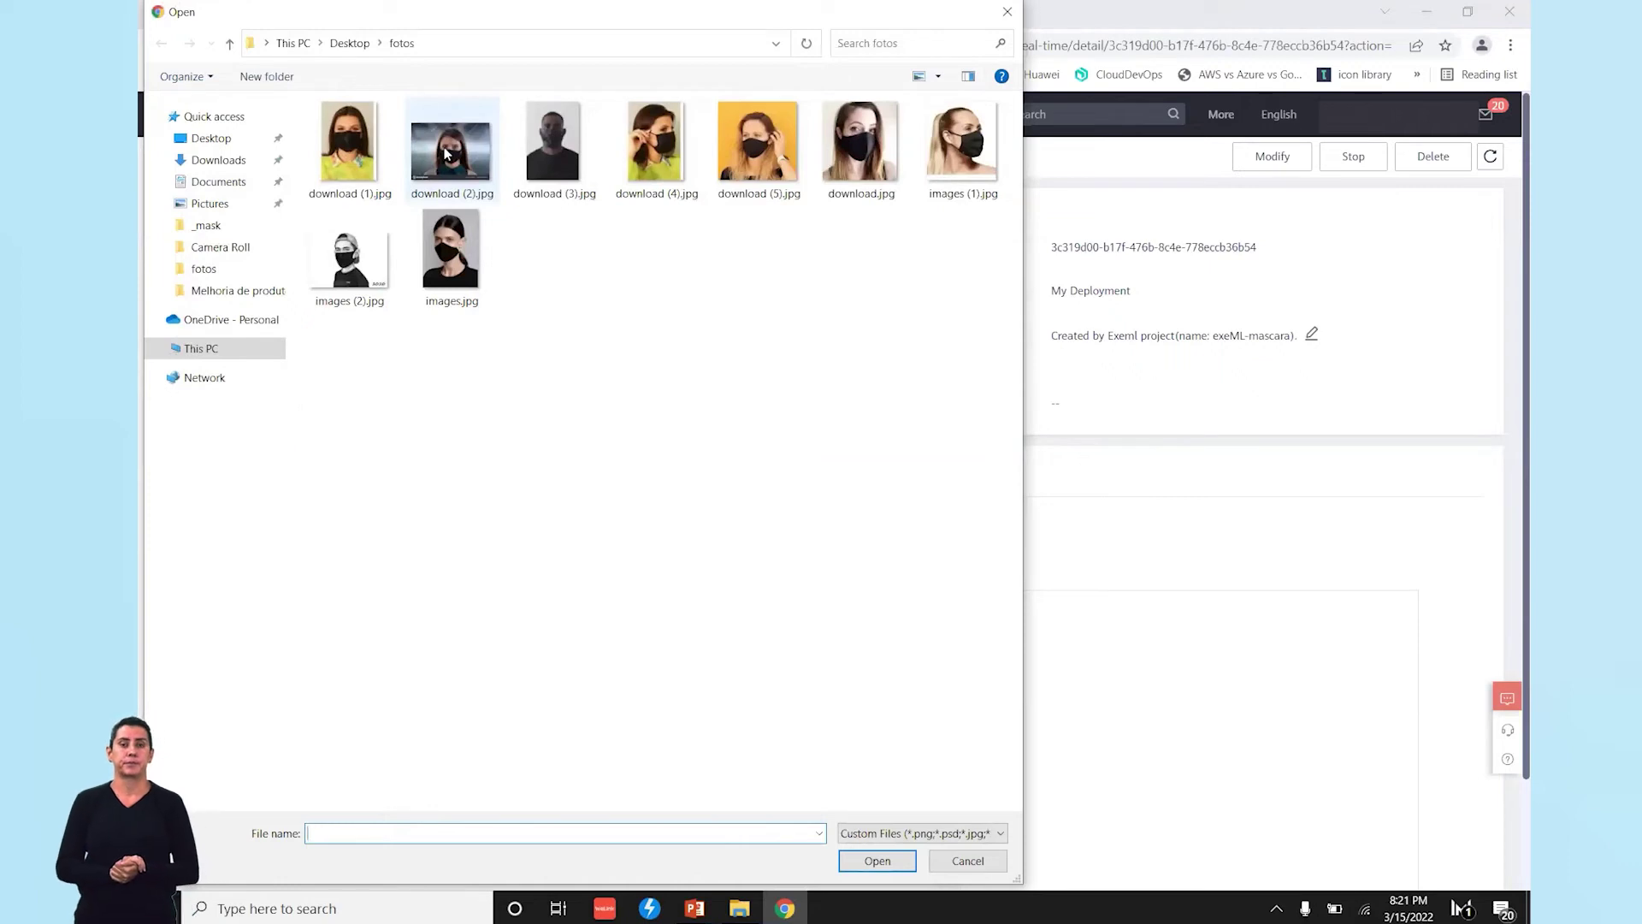
left_click(740, 908)
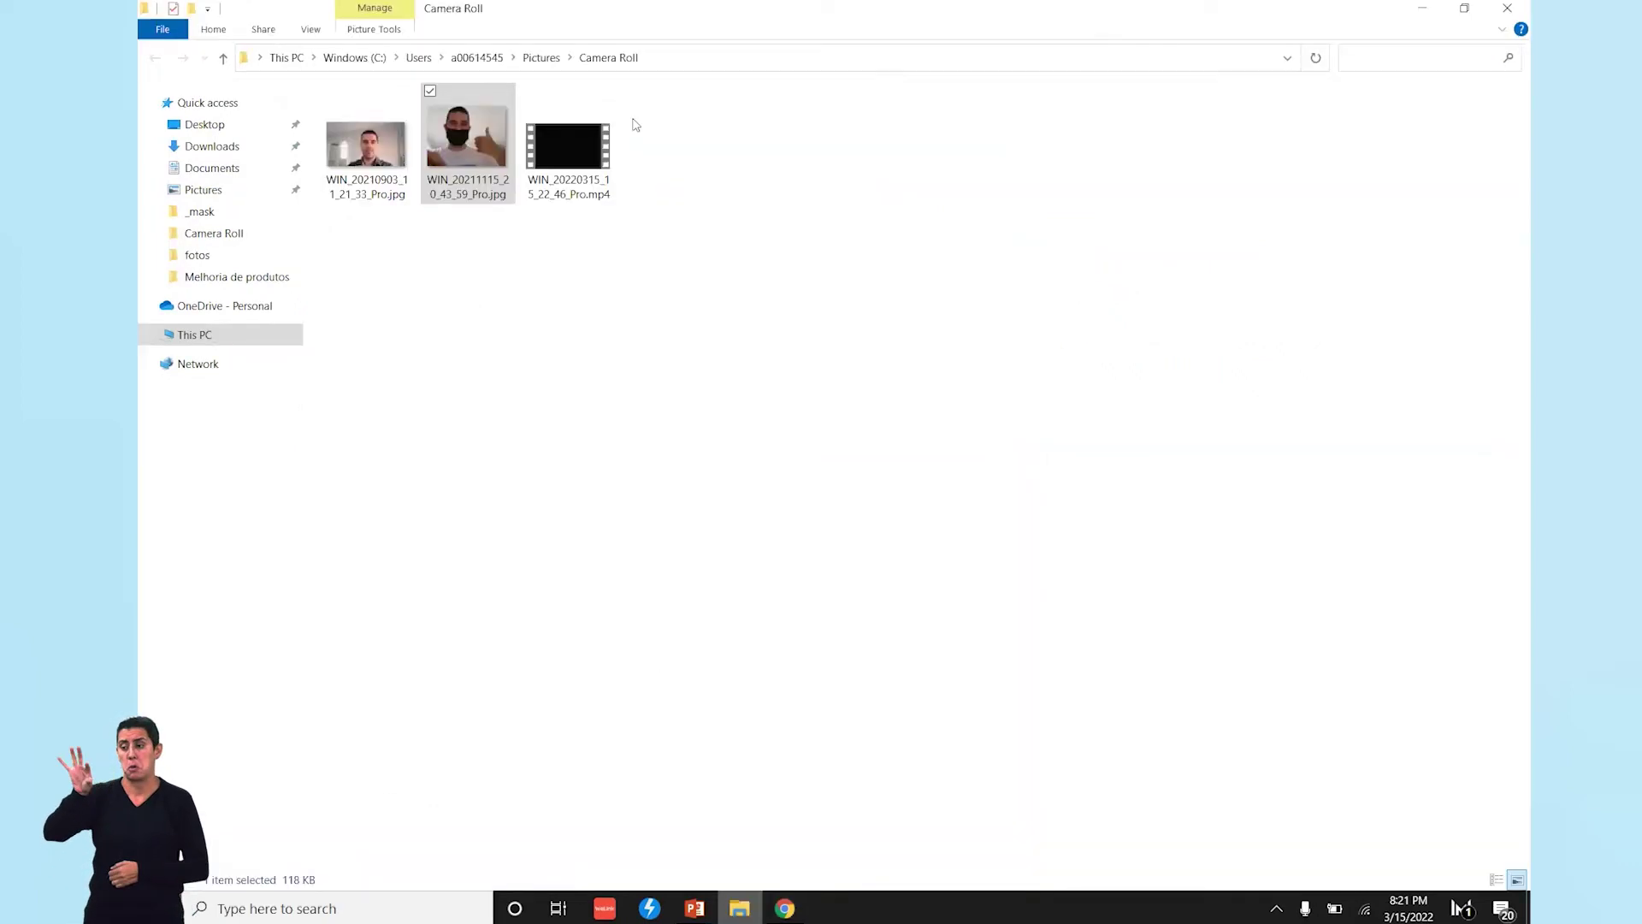
left_click(671, 51)
key("ctrl+c")
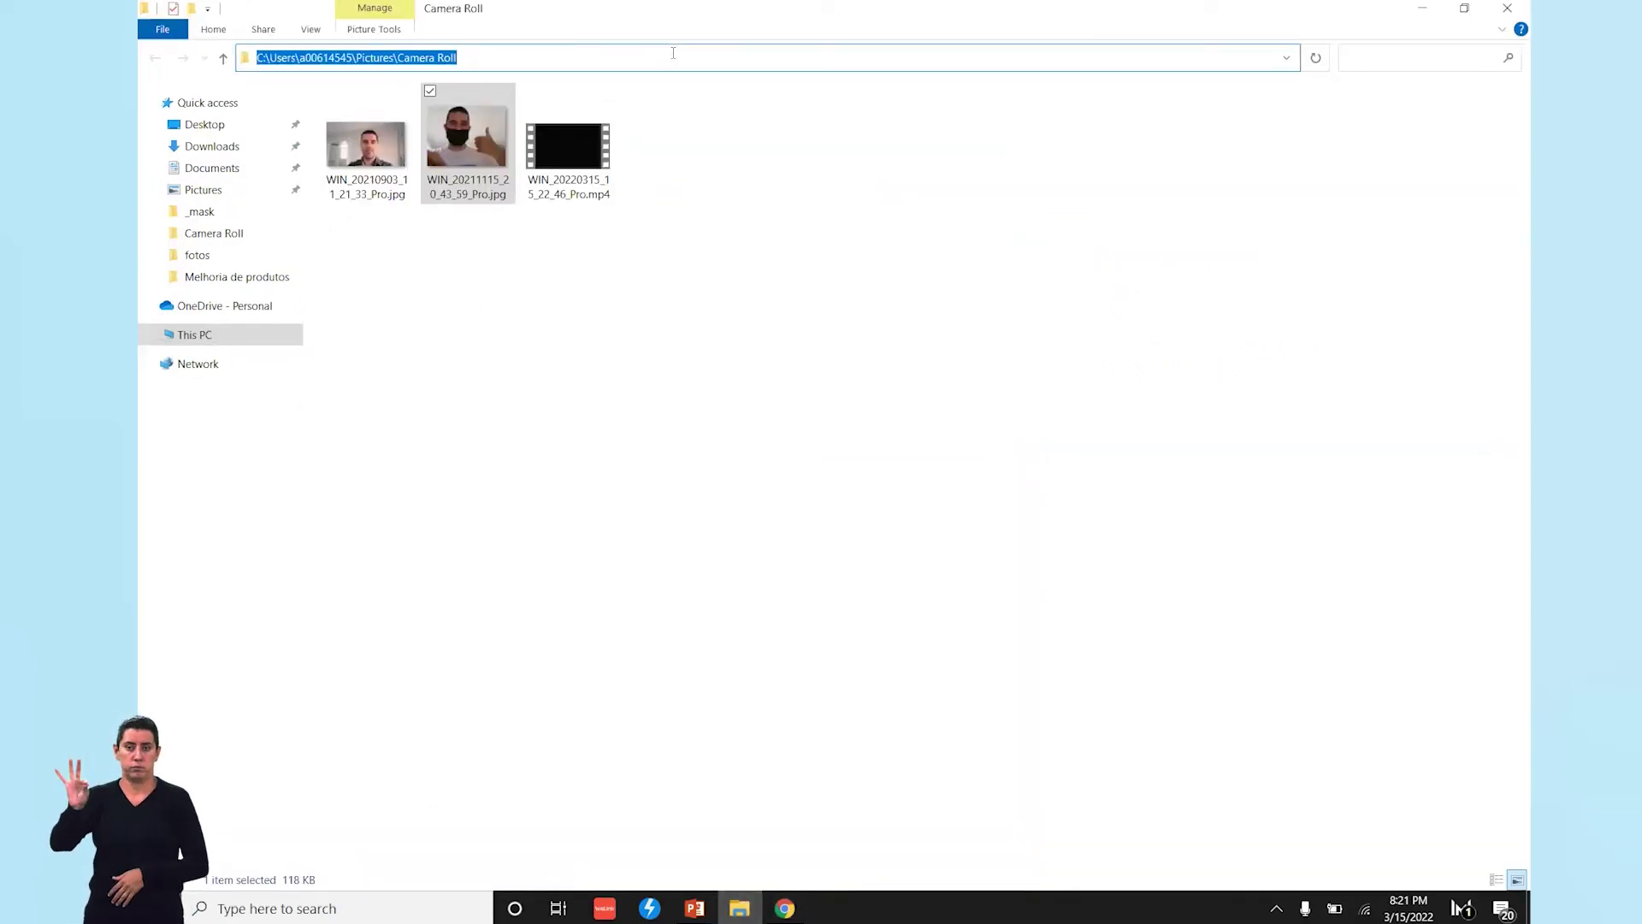
key("alt+Tab")
left_click(483, 42)
key("ctrl+v")
key("Return")
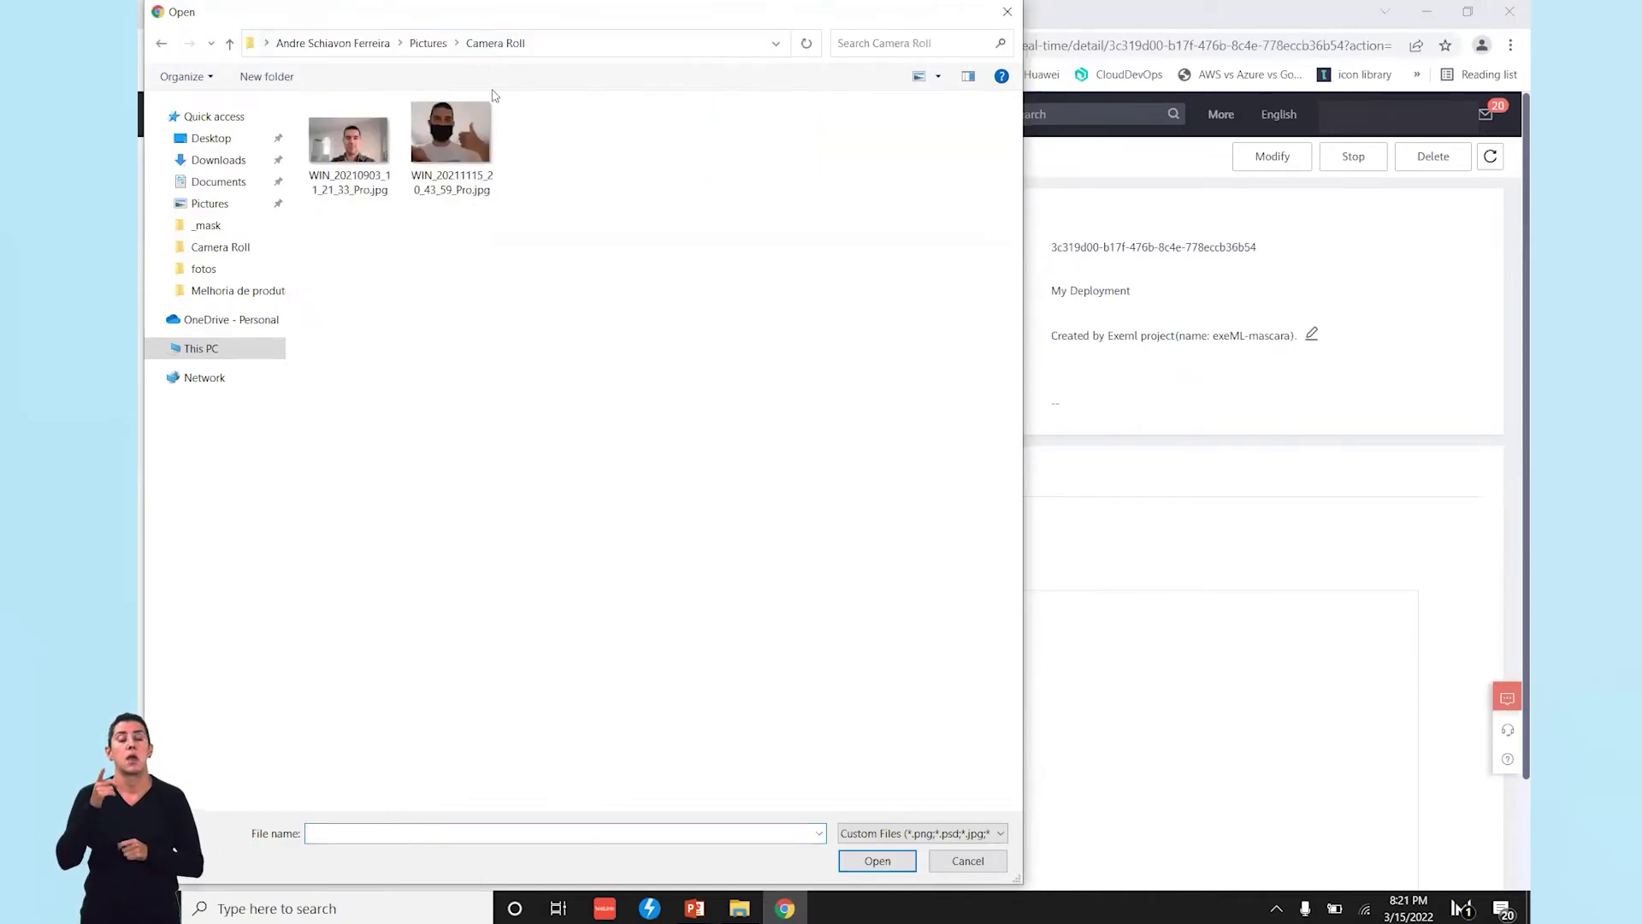
double_click(351, 141)
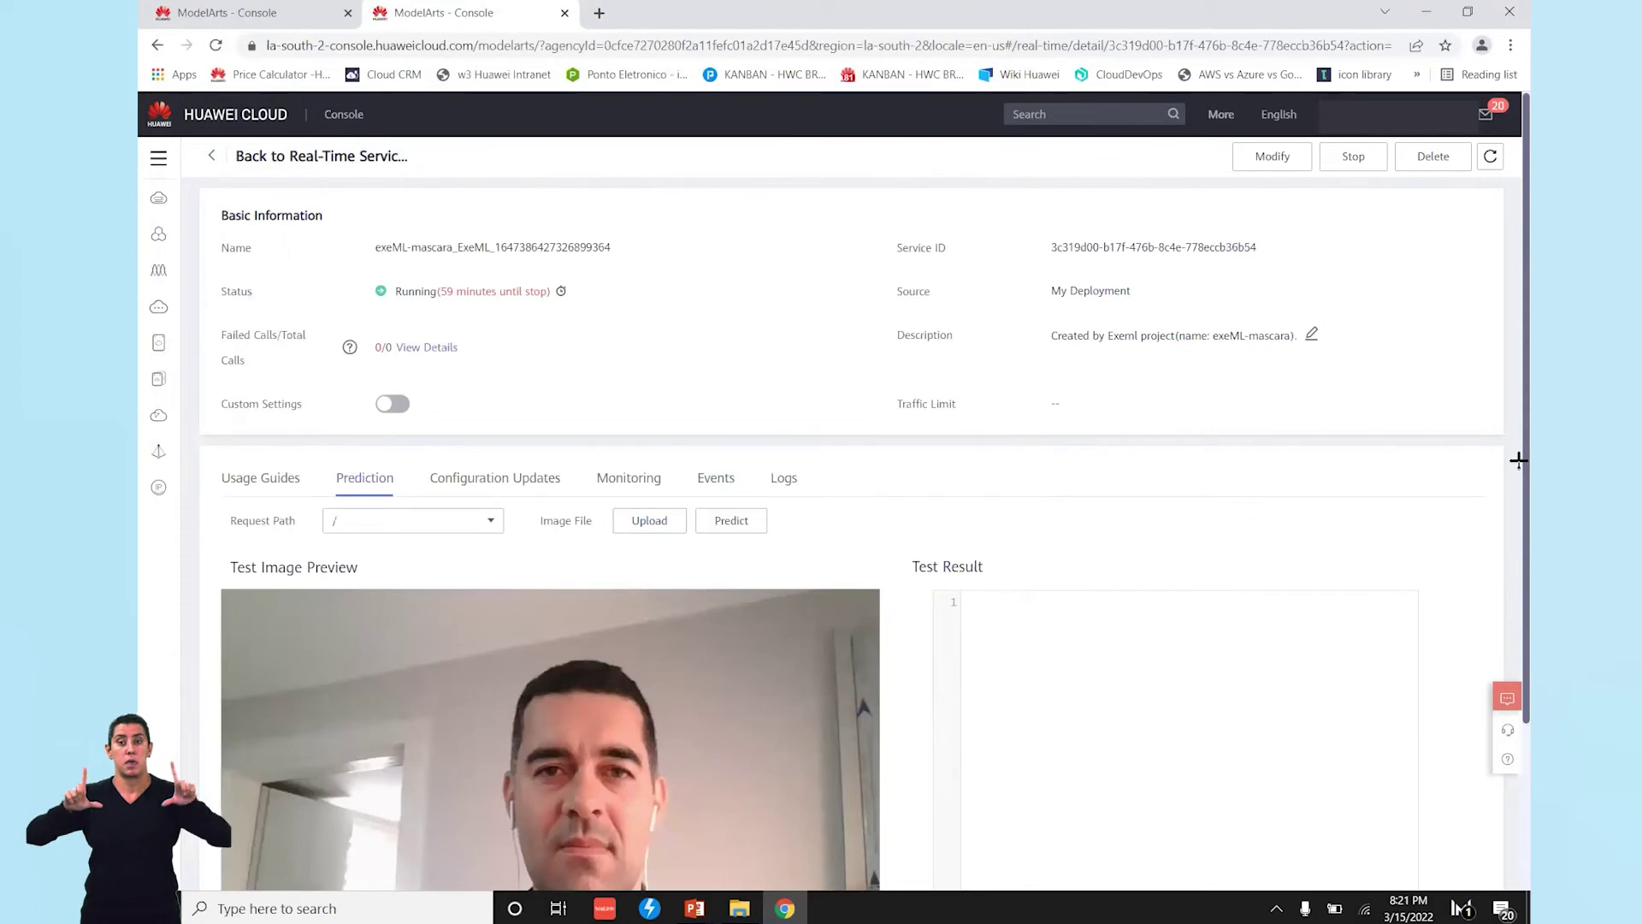
Run the prediction on the unmasked photo and examine the detection box coordinates and detection score in the result
scroll(1509, 673, "down", 3)
left_click(731, 309)
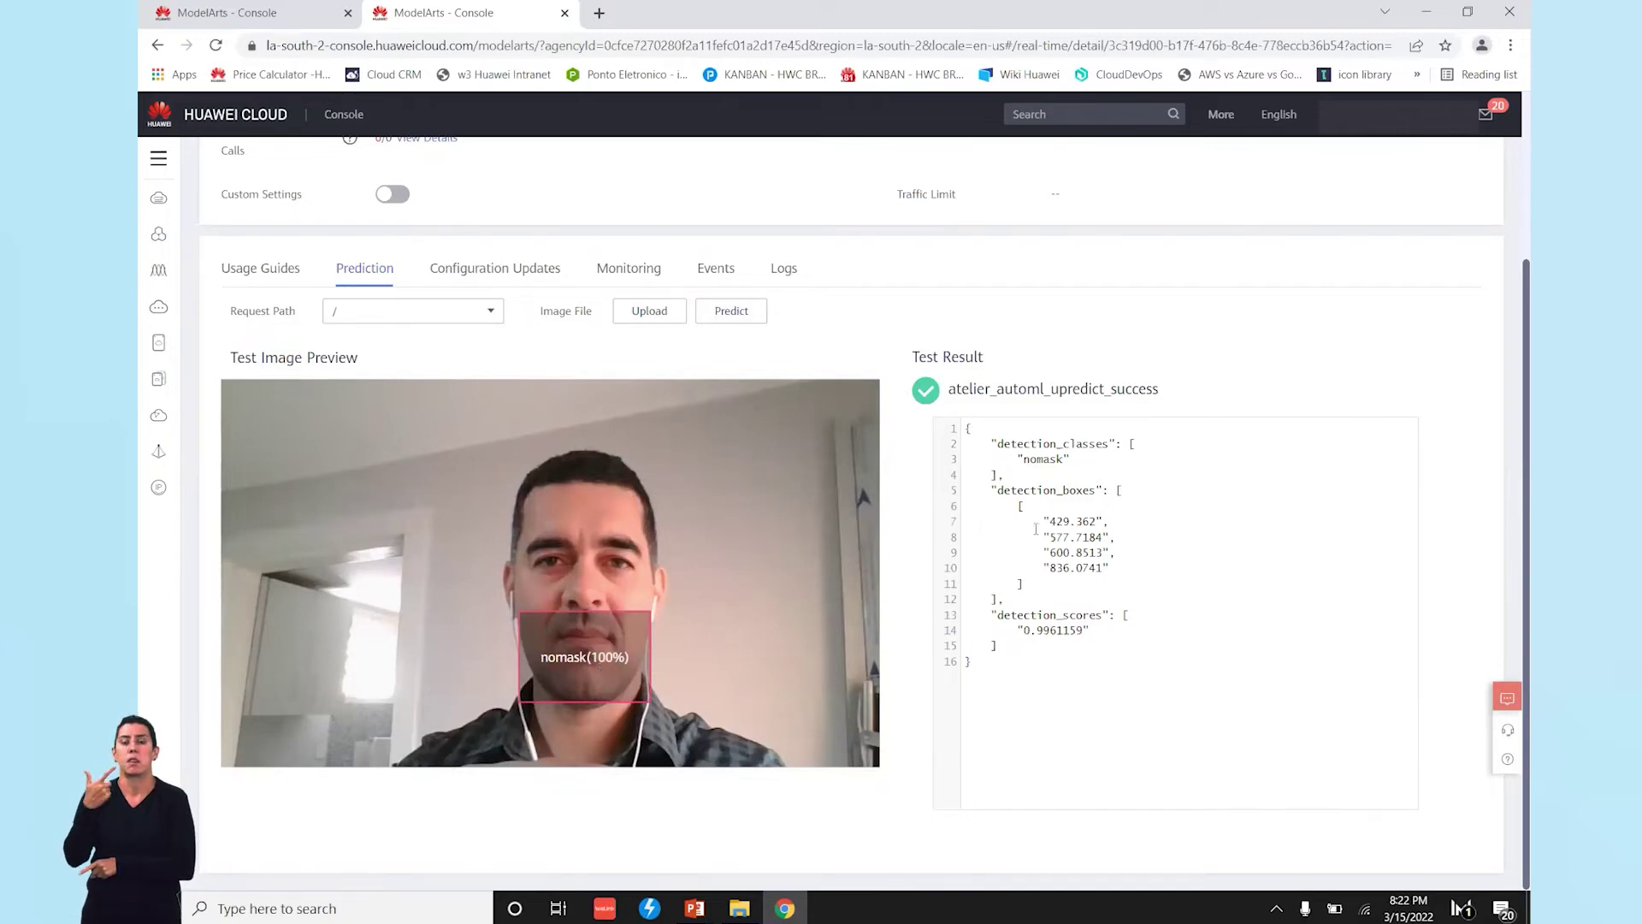
left_click(1088, 568, "shift")
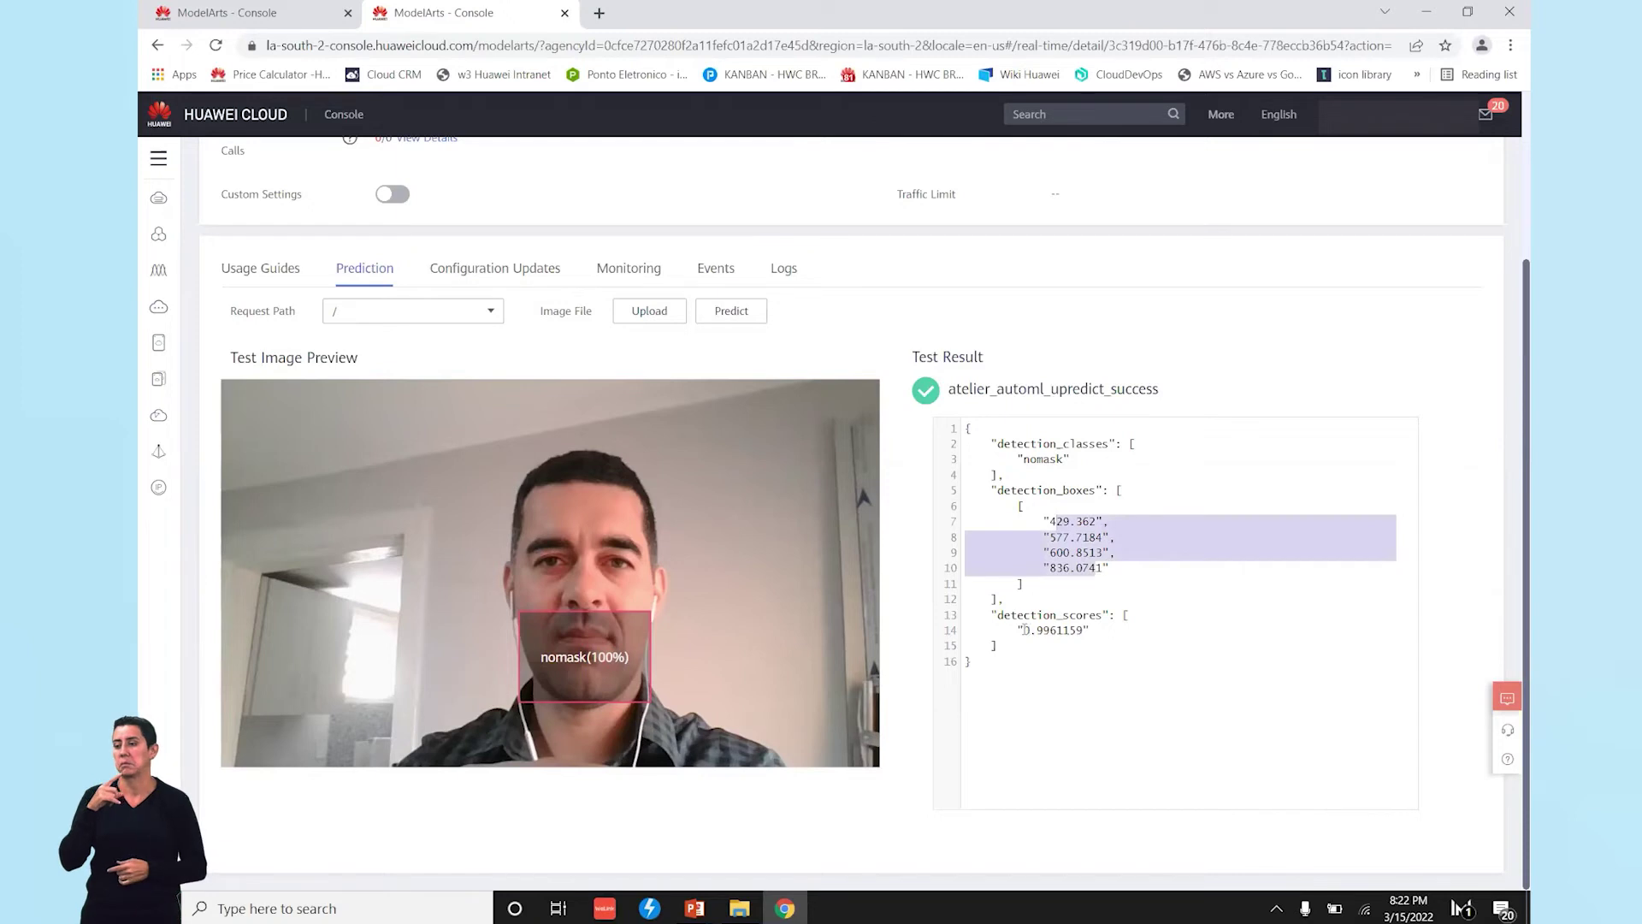
left_click_drag(1023, 631, 1121, 634)
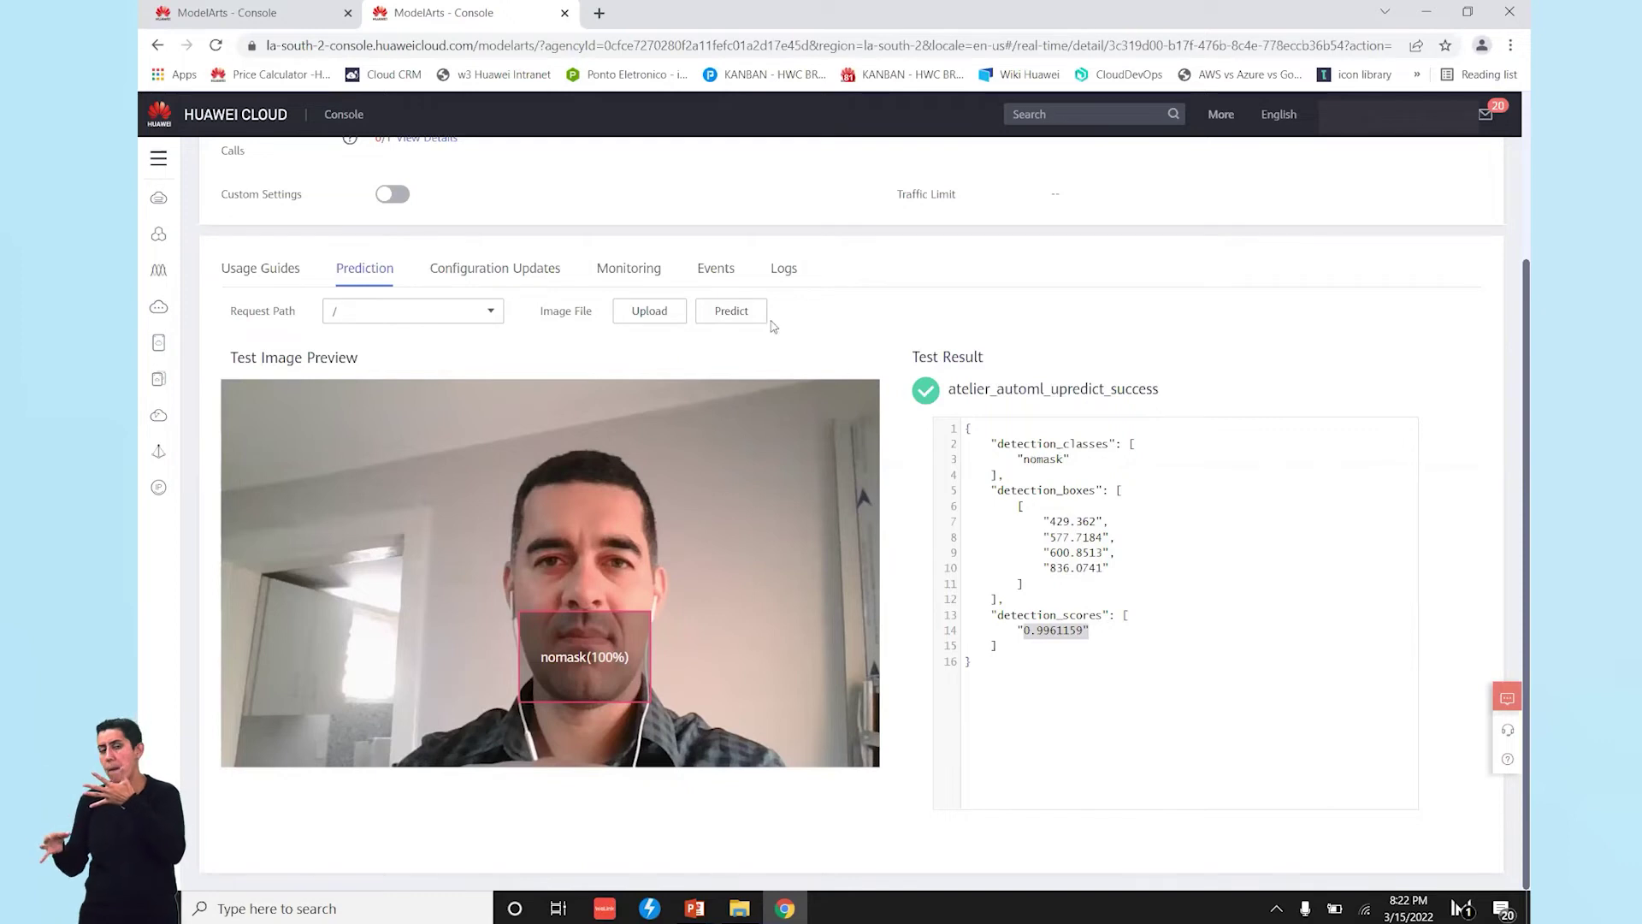
Replace the test image with WIN_20211115_20_43_59_Pro.jpg and run the prediction on it
left_click(659, 313)
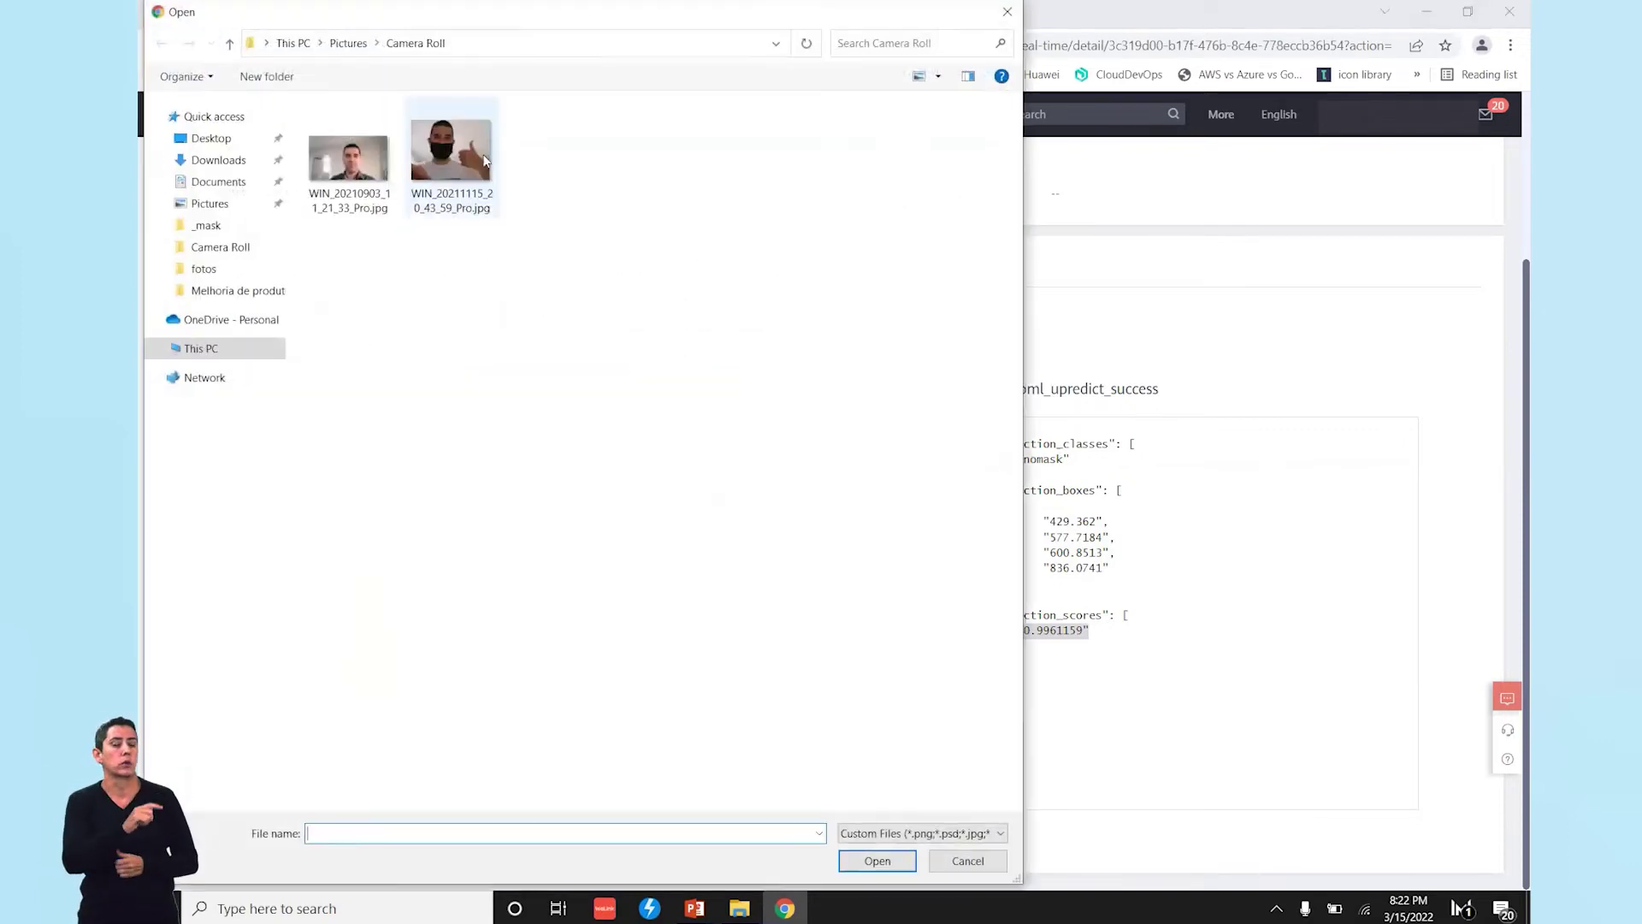
left_click(484, 160)
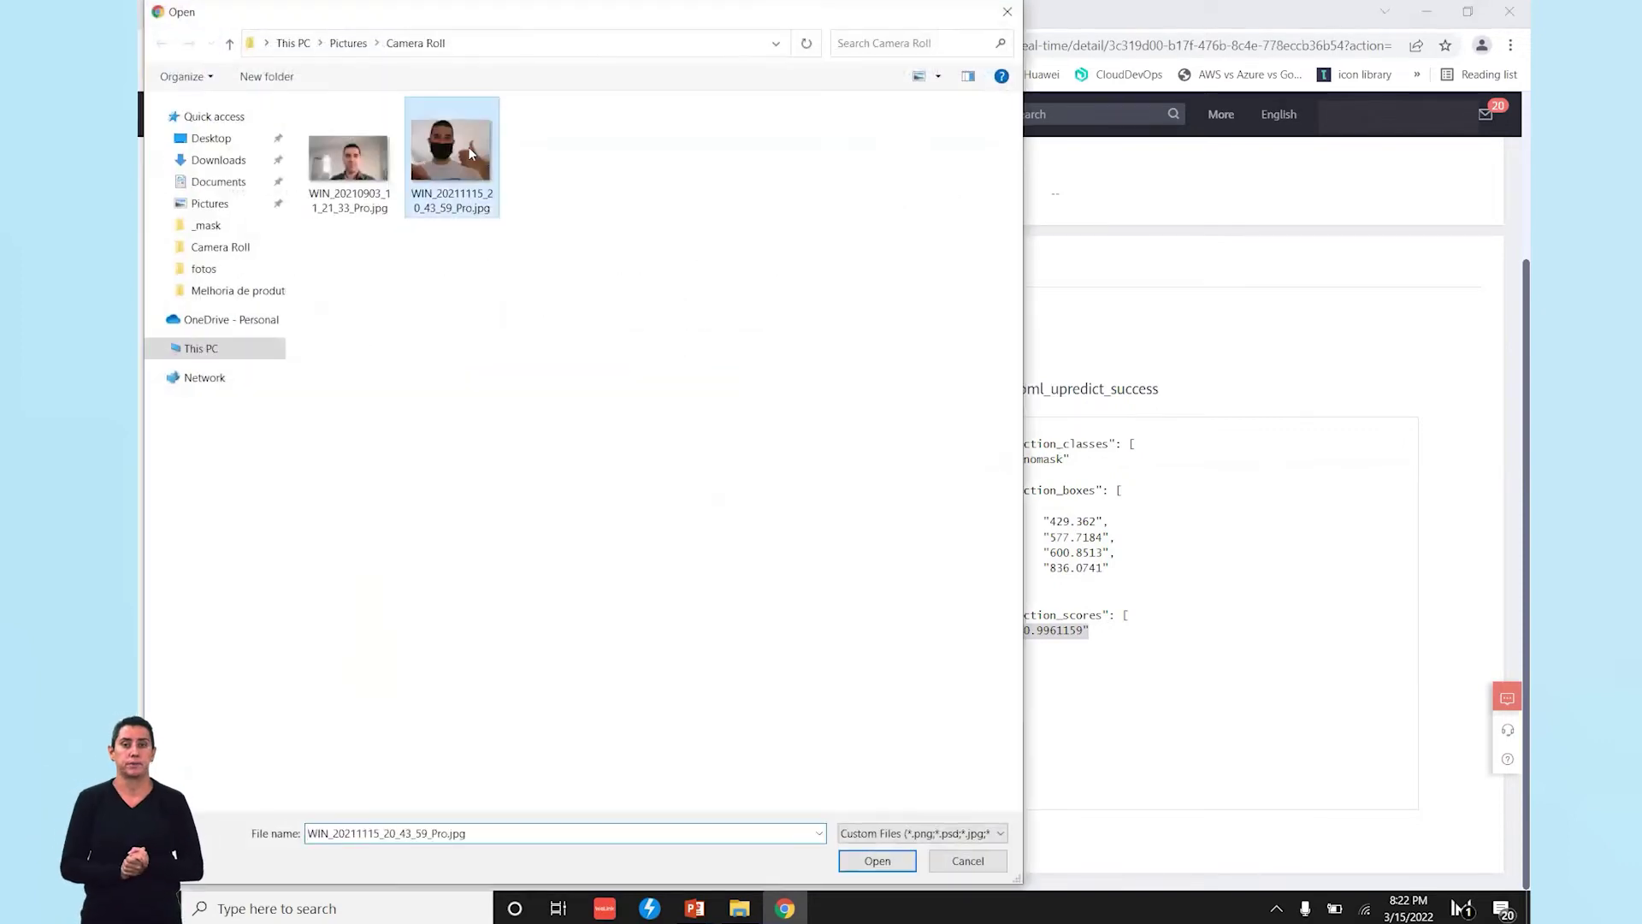
key("Return")
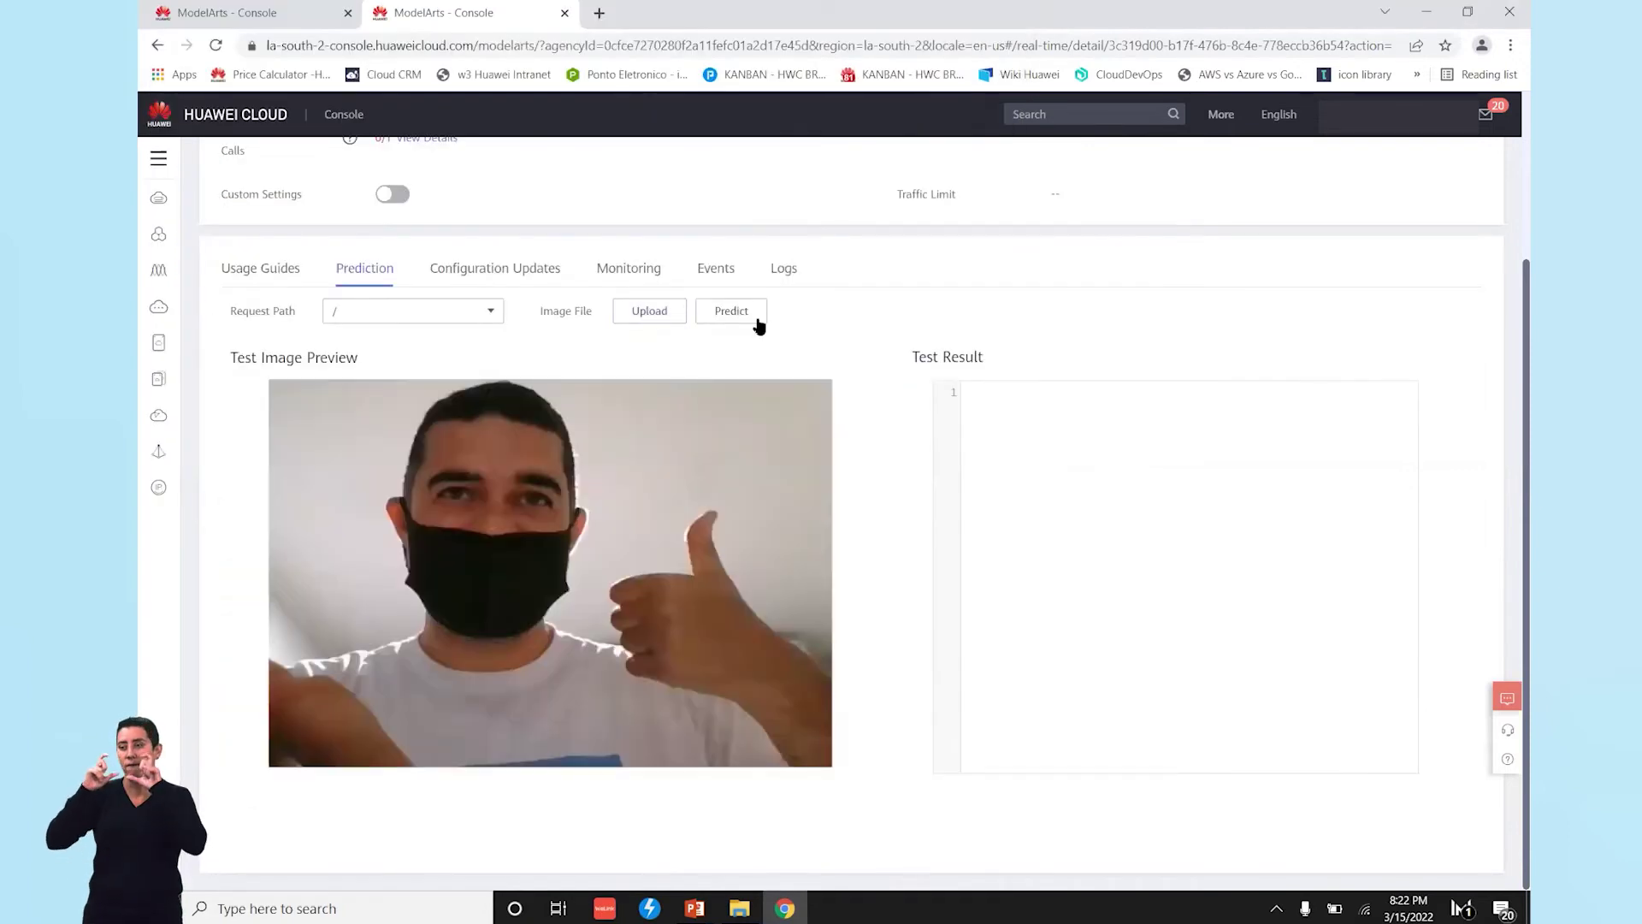
left_click(755, 312)
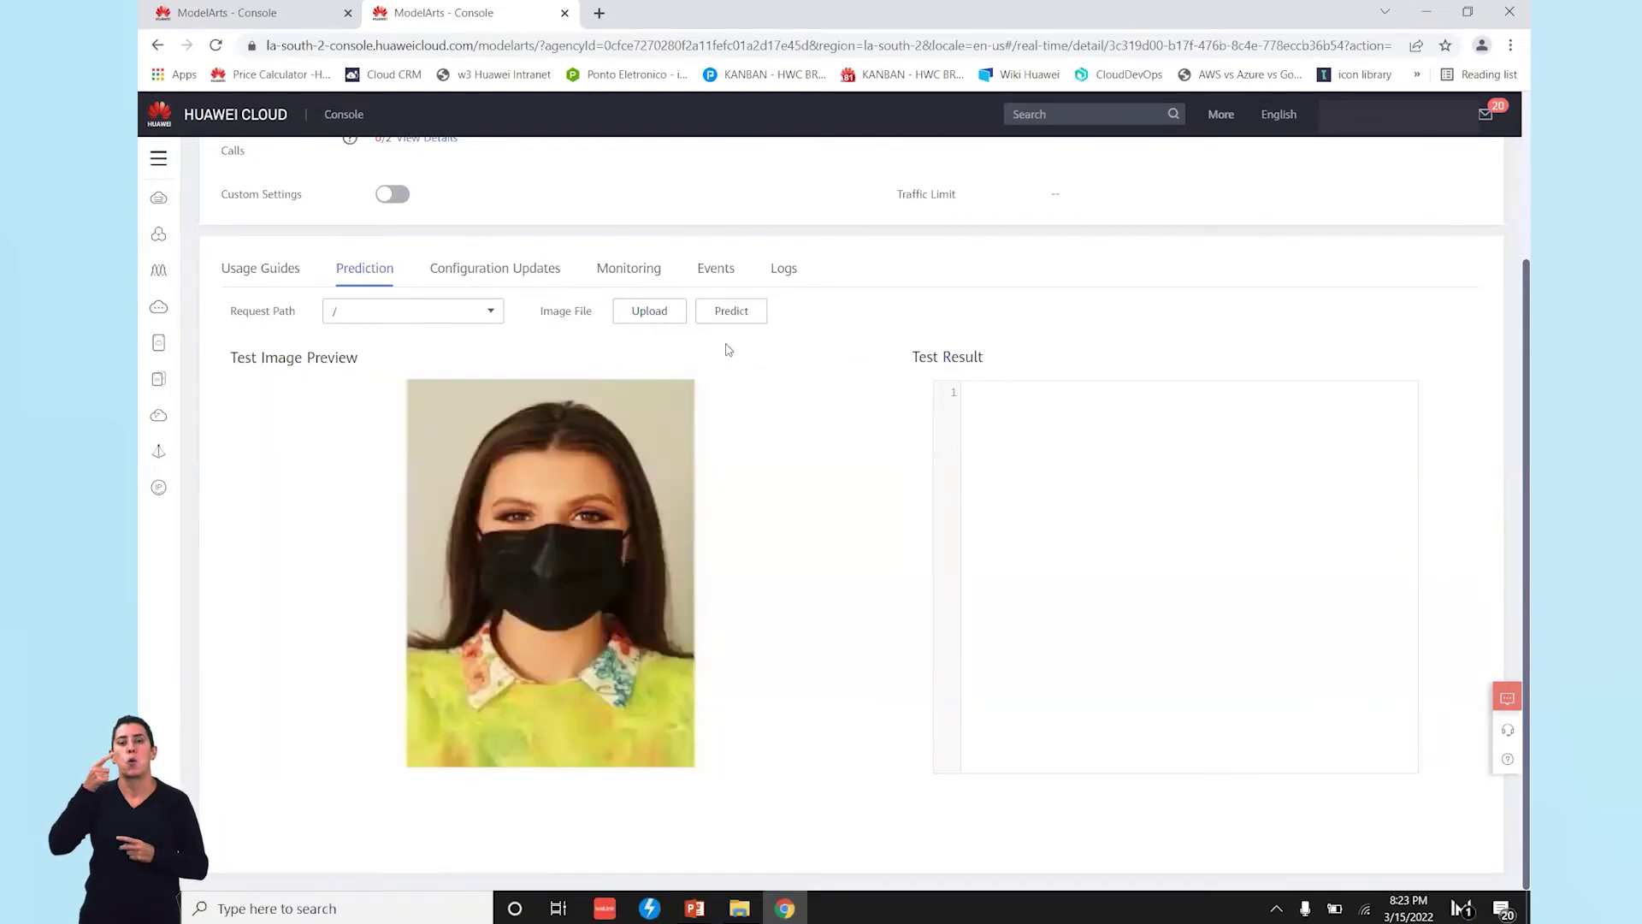
Run the prediction on the photo of the masked woman and examine its detected class, box coordinates and score
left_click(729, 313)
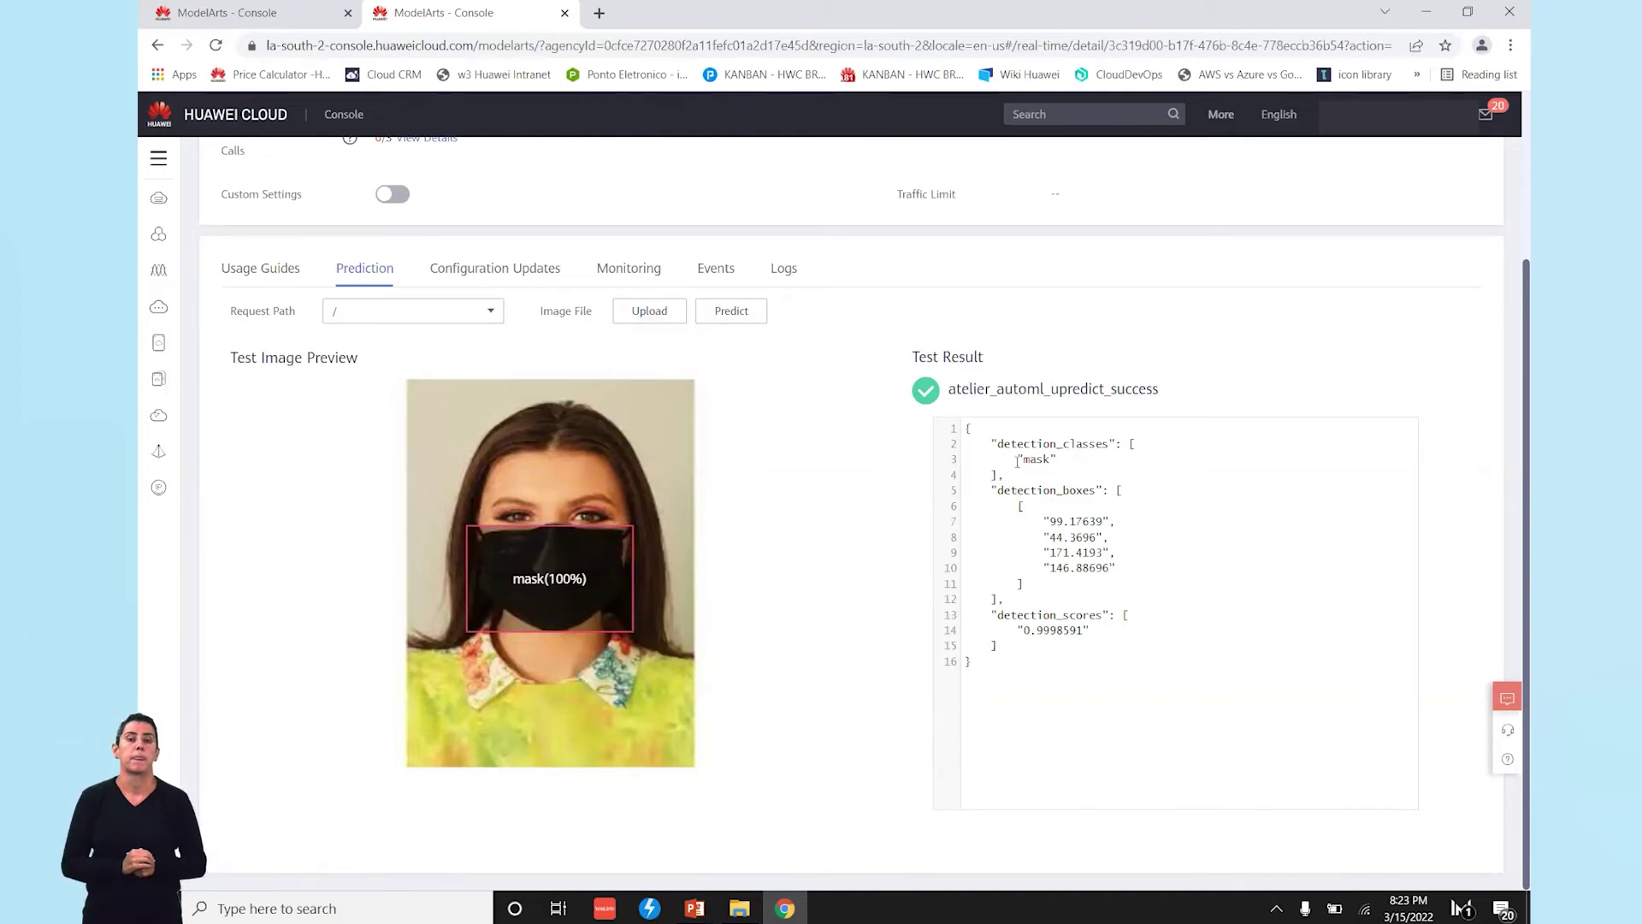
left_click_drag(1063, 466, 1116, 593)
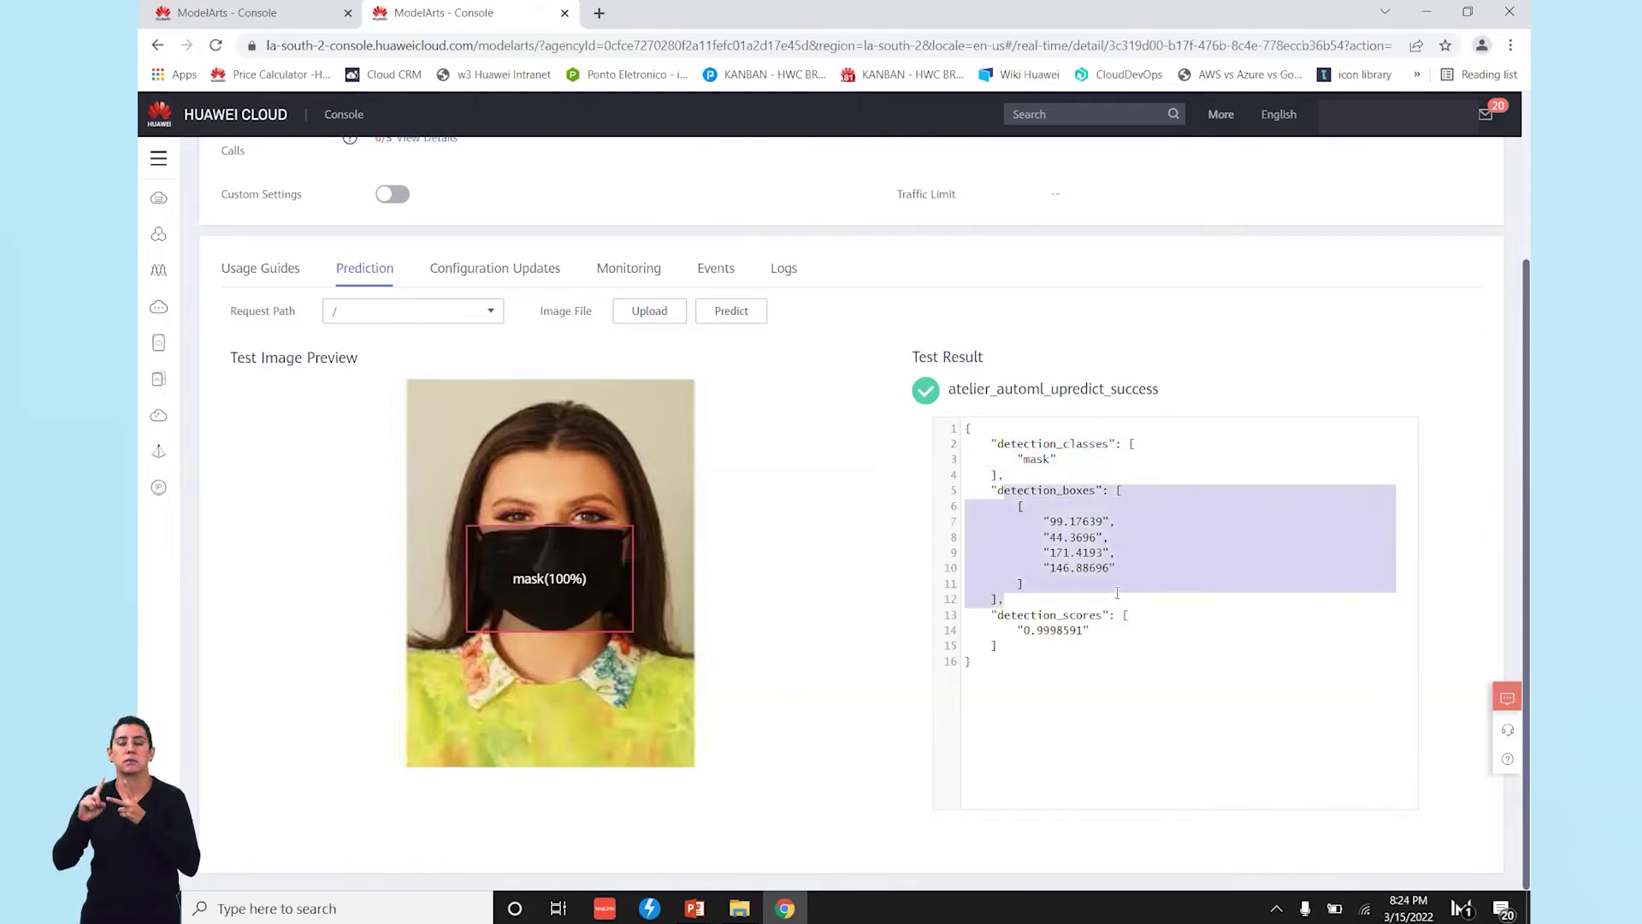
left_click(1116, 593)
left_click_drag(1133, 567, 971, 493)
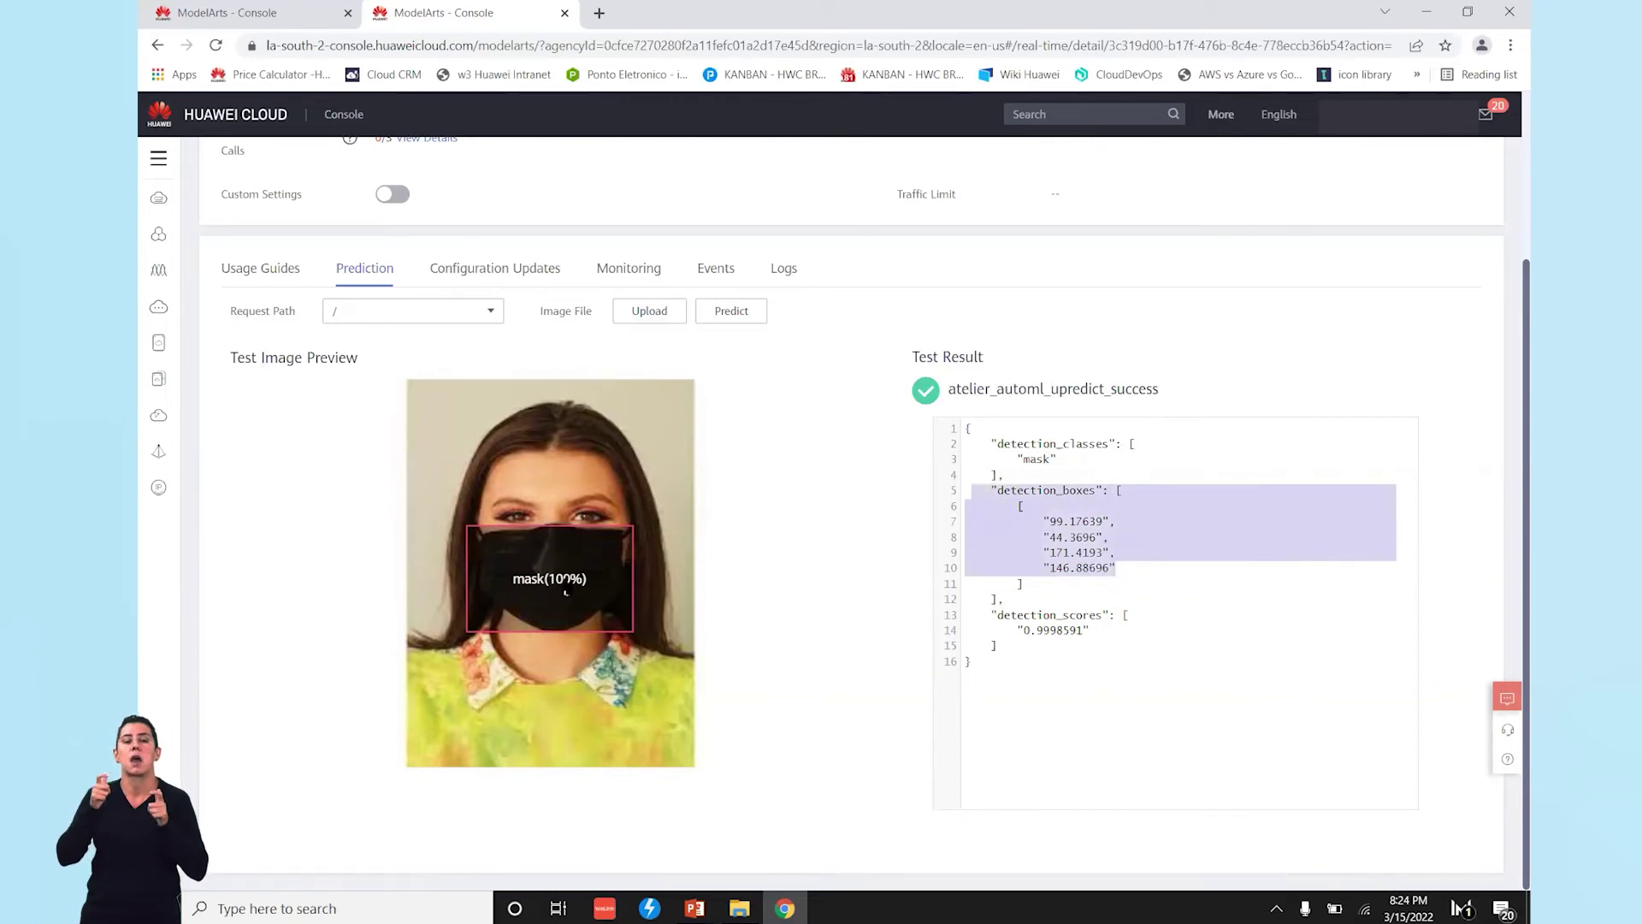
left_click(1030, 641)
left_click(1054, 669, "shift")
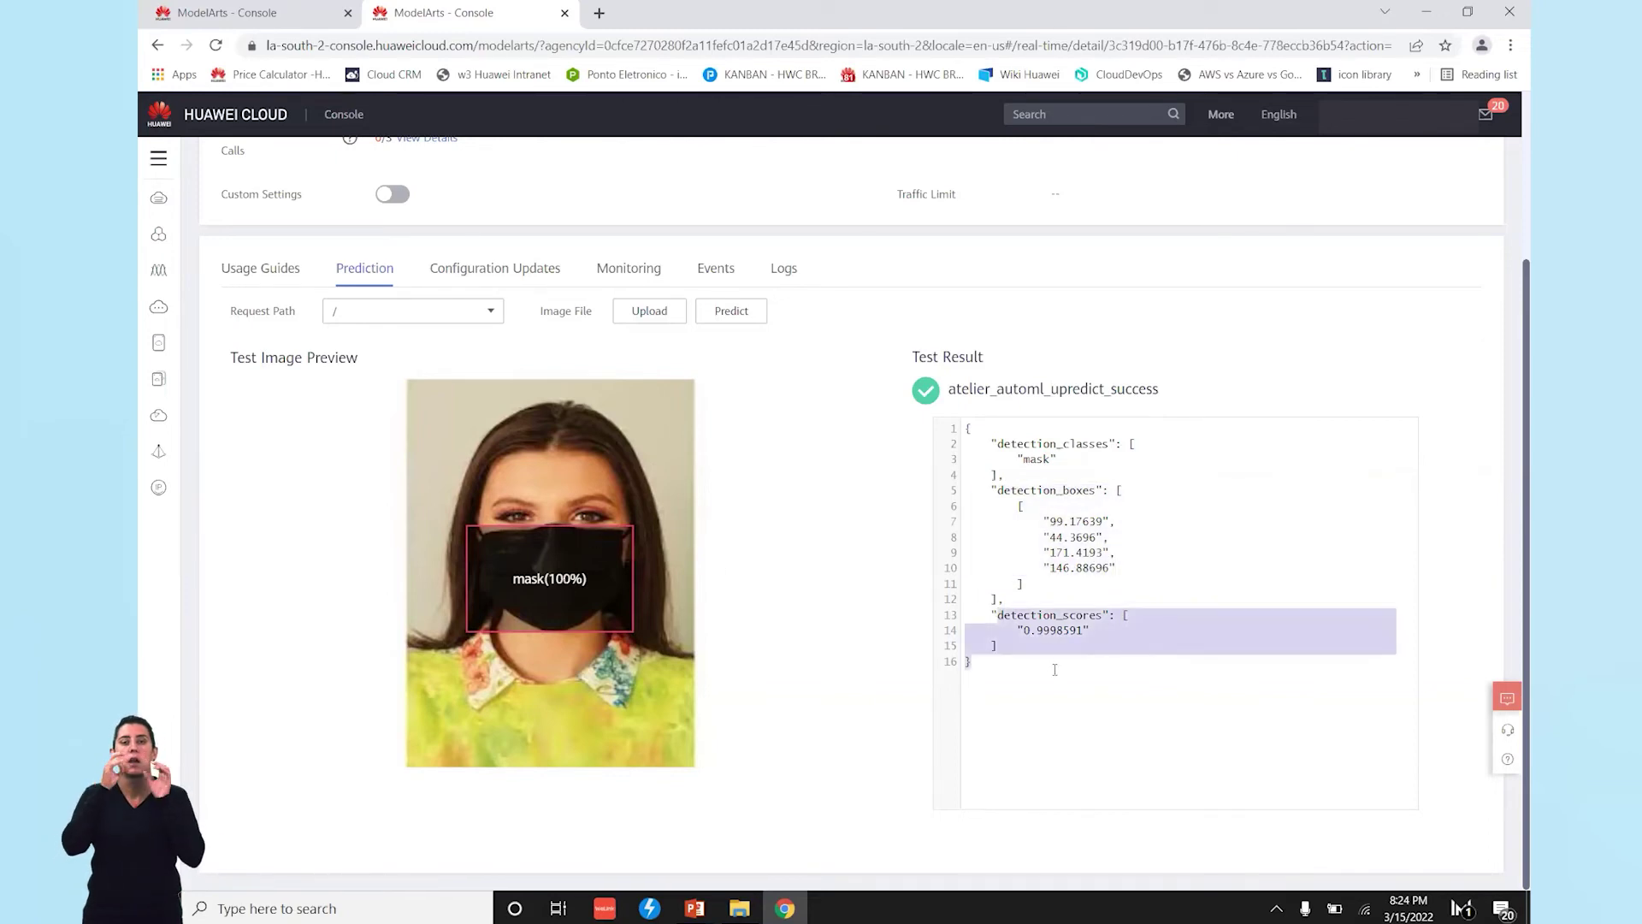
left_click(1054, 669)
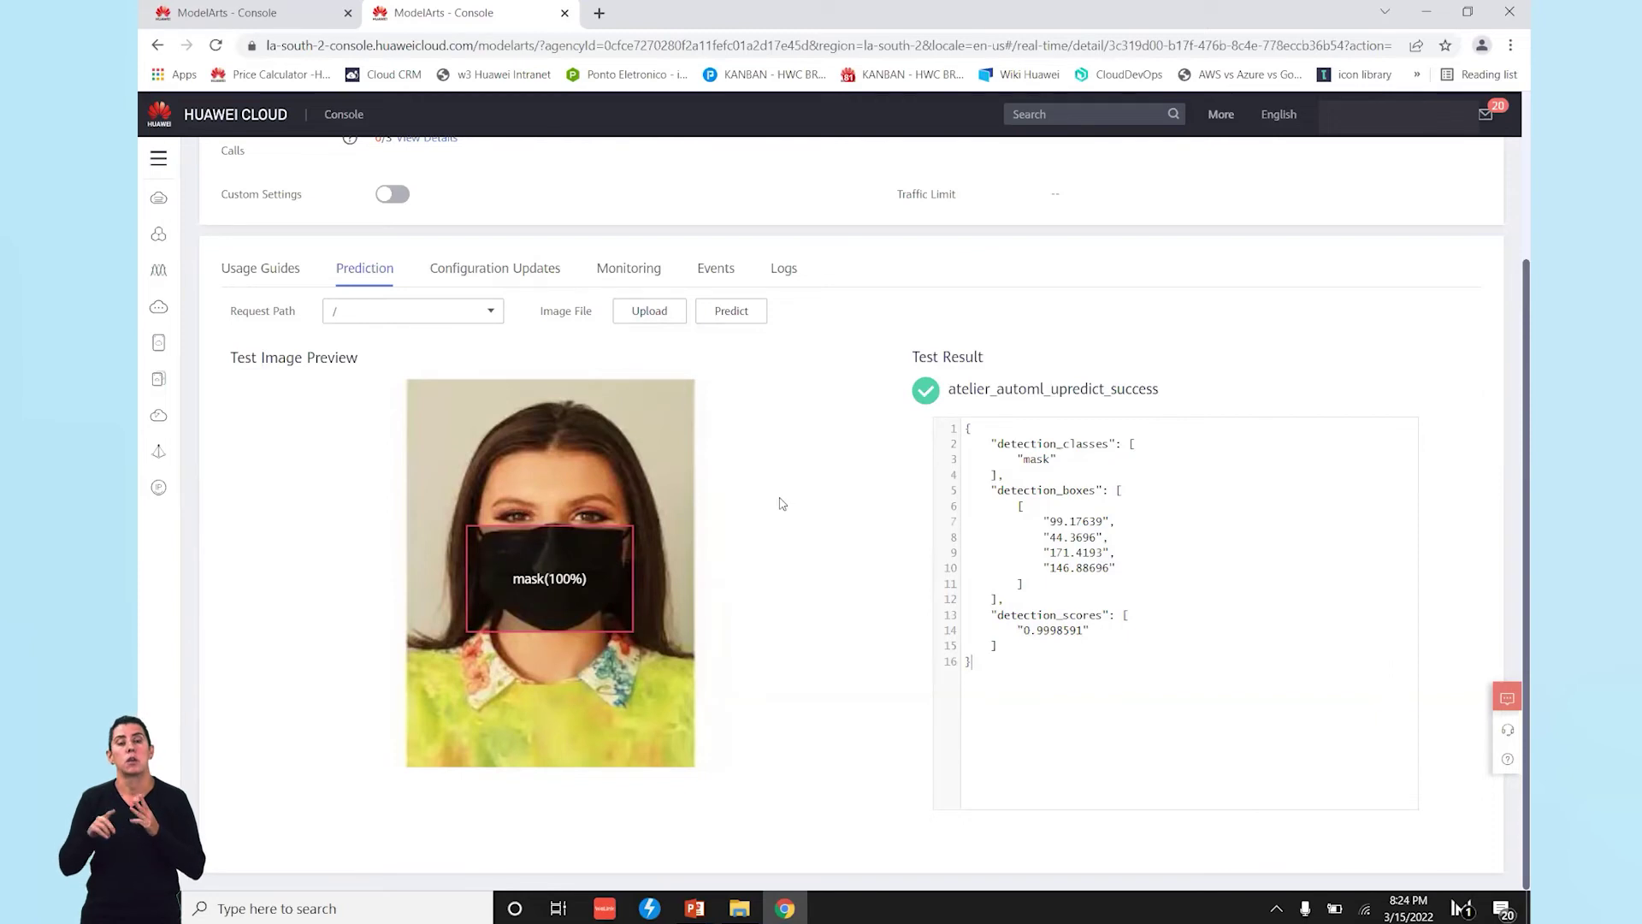
Return to the real-time services list and go back to the ExeML project overview to check the projects' status
scroll(1506, 441, "up", 3)
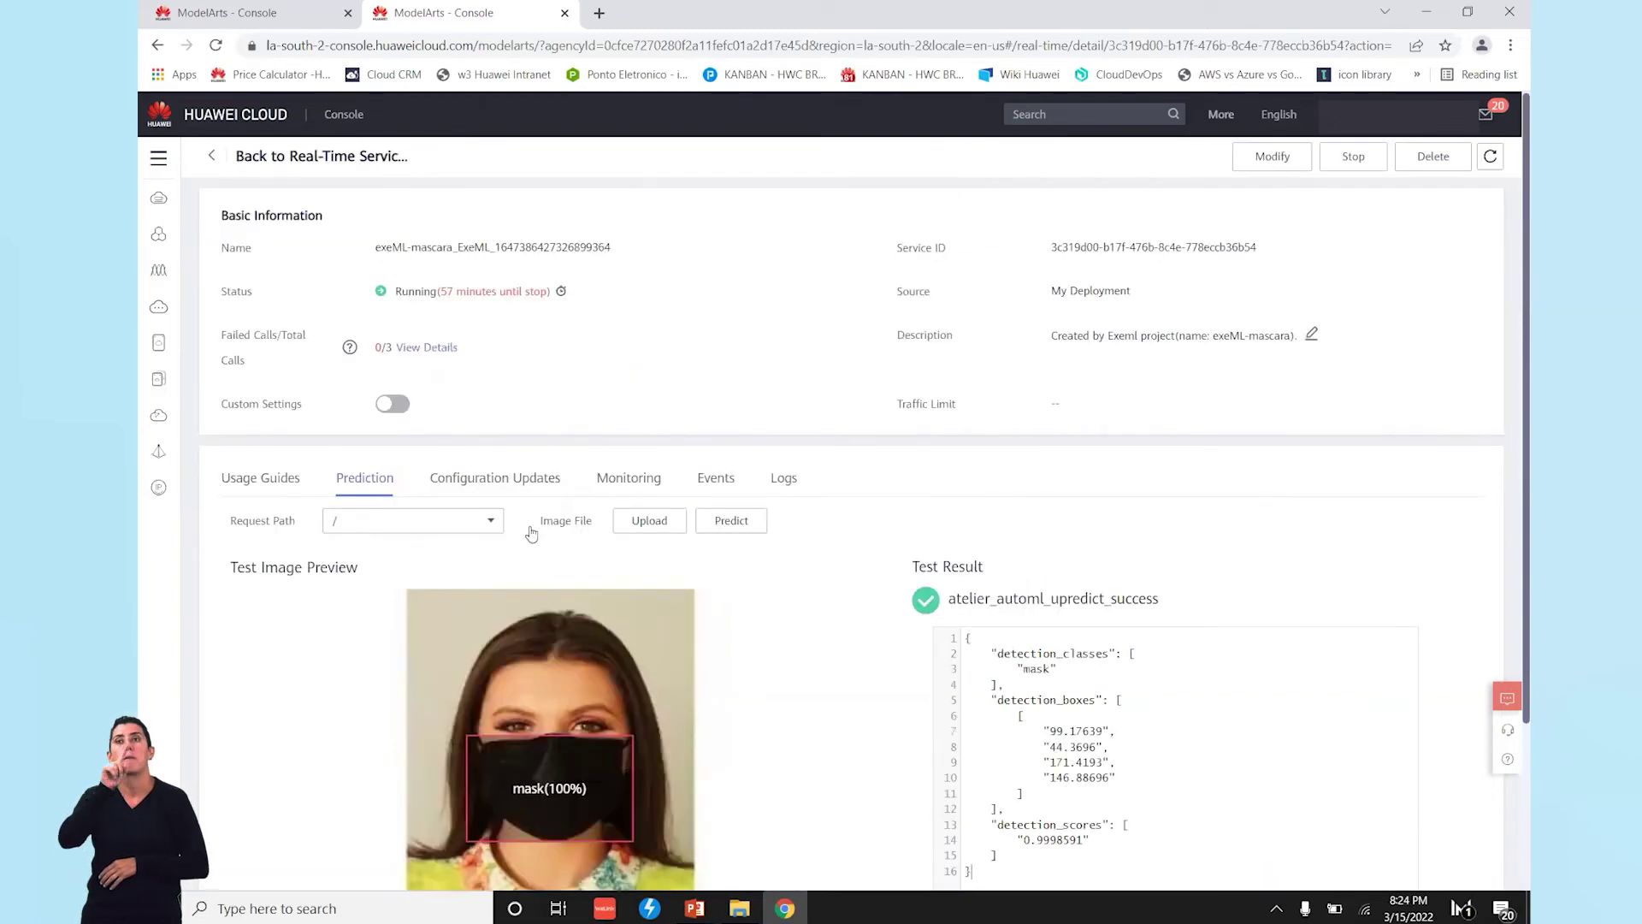
left_click(215, 159)
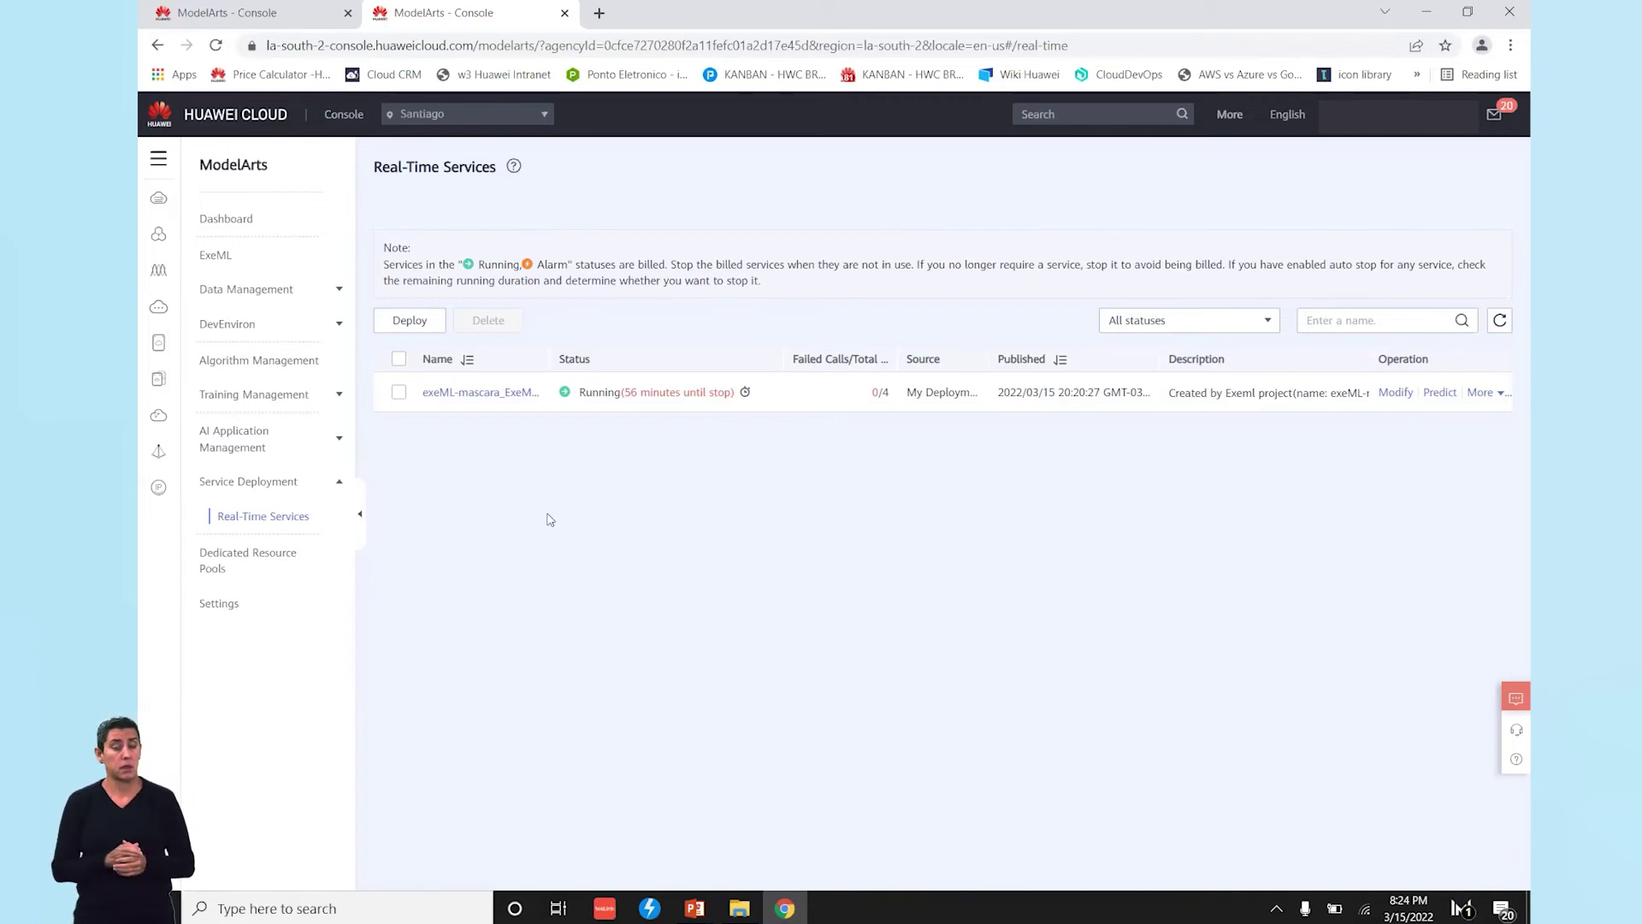
left_click(238, 258)
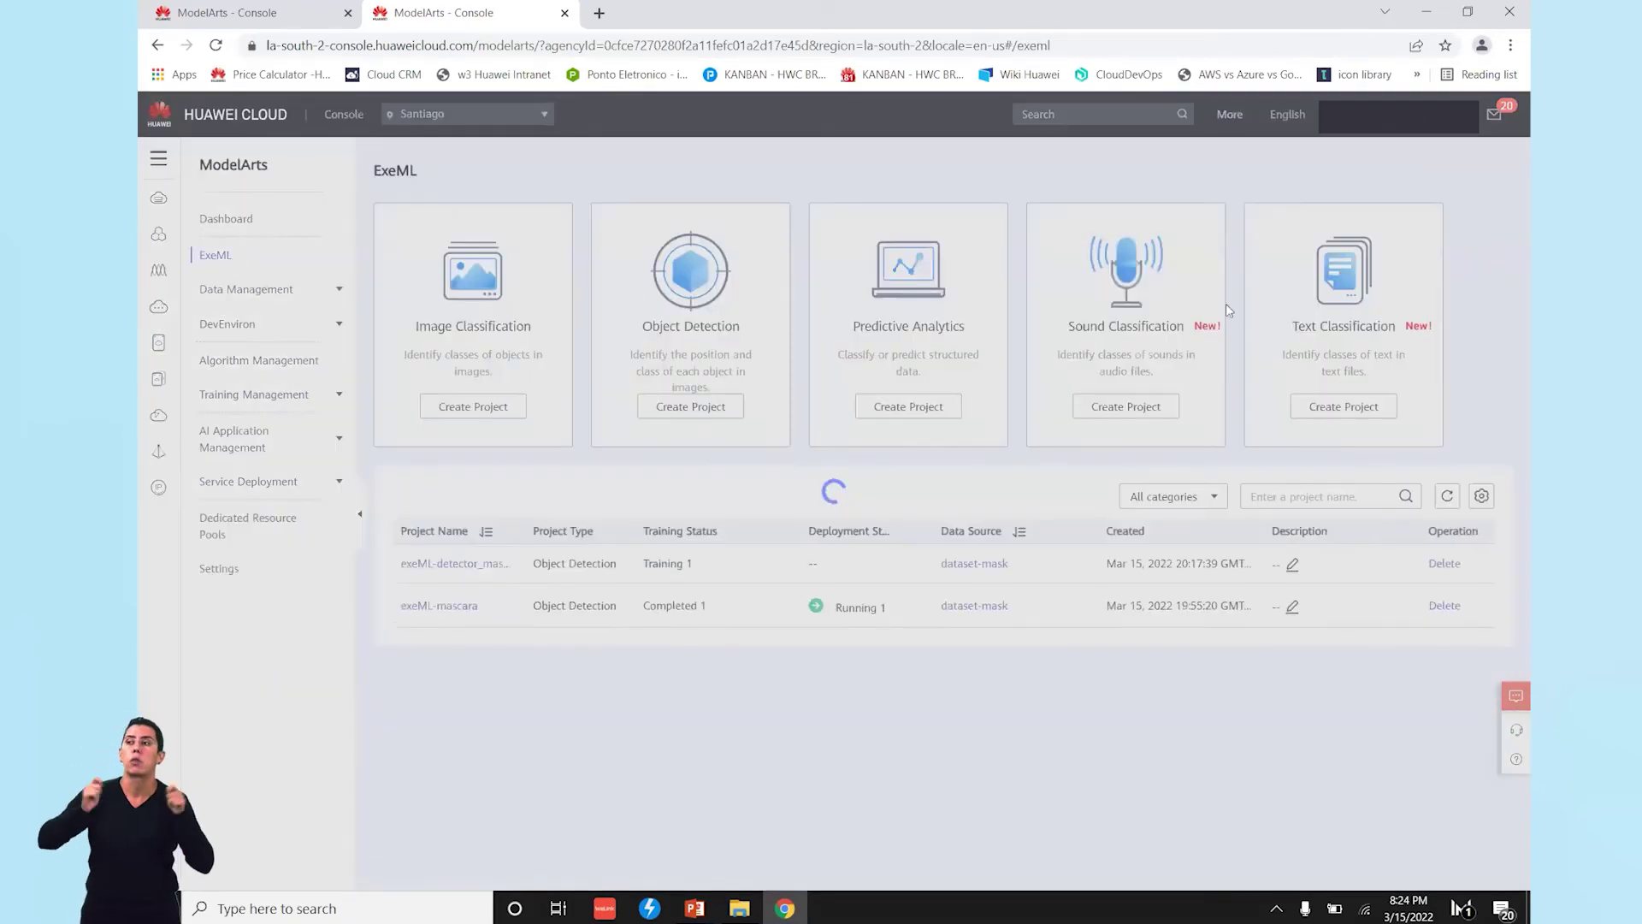